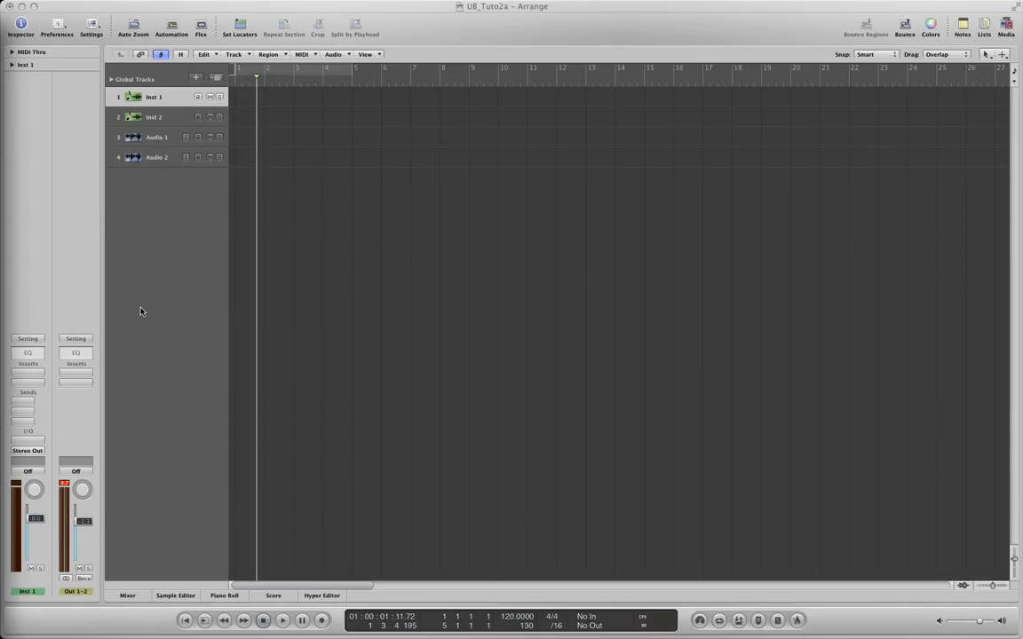
Insert Ultrabeat in its Multi Output (8xStereo, 8xMono) format on the Inst 1 channel strip and reposition the plug-in window.
click(37, 444)
click(32, 442)
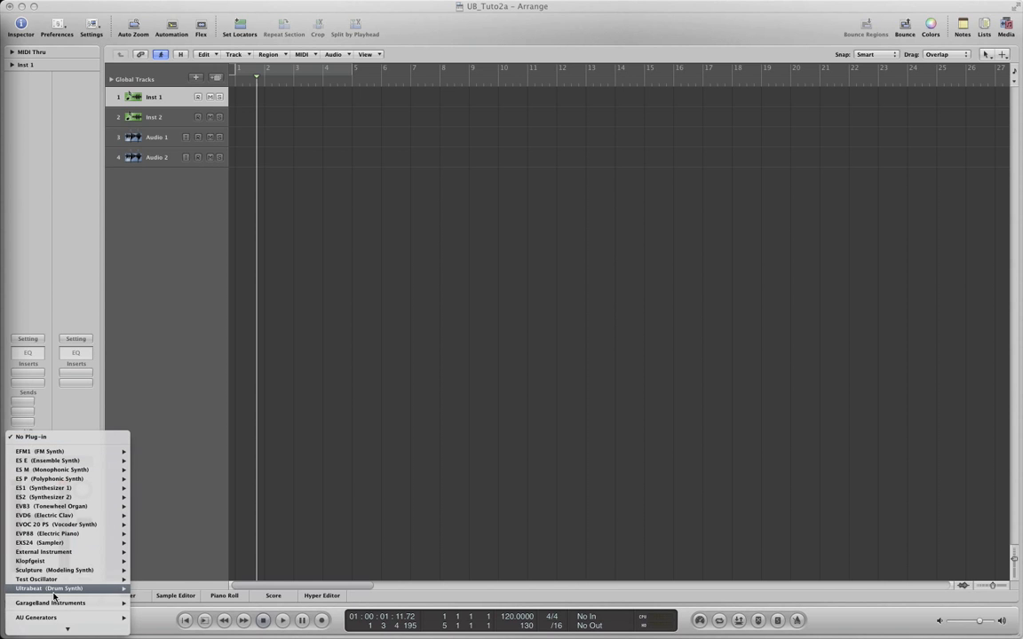
mouse_move(53, 588)
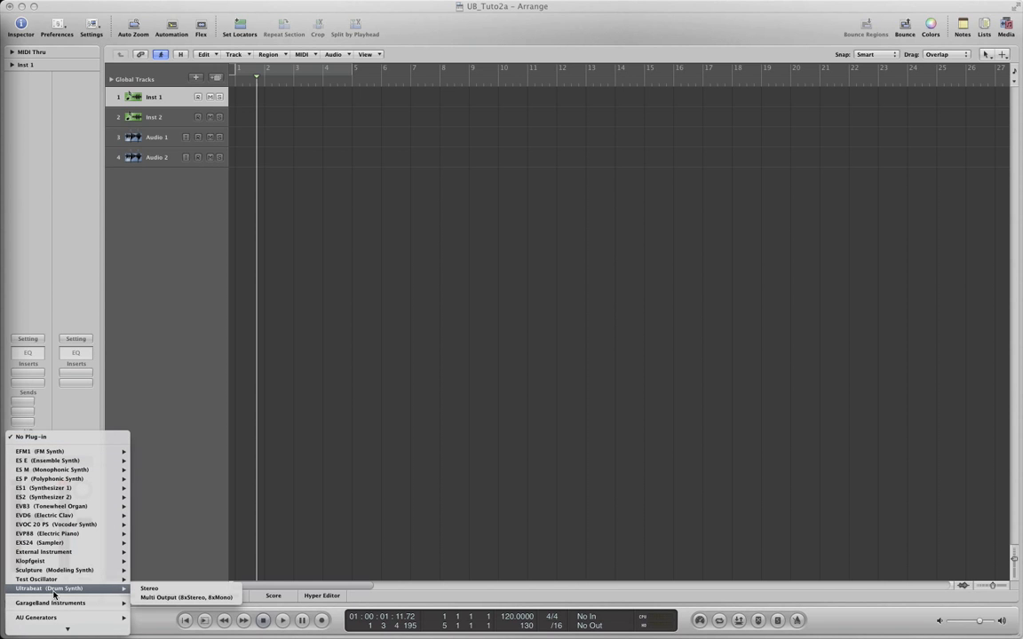
click(162, 603)
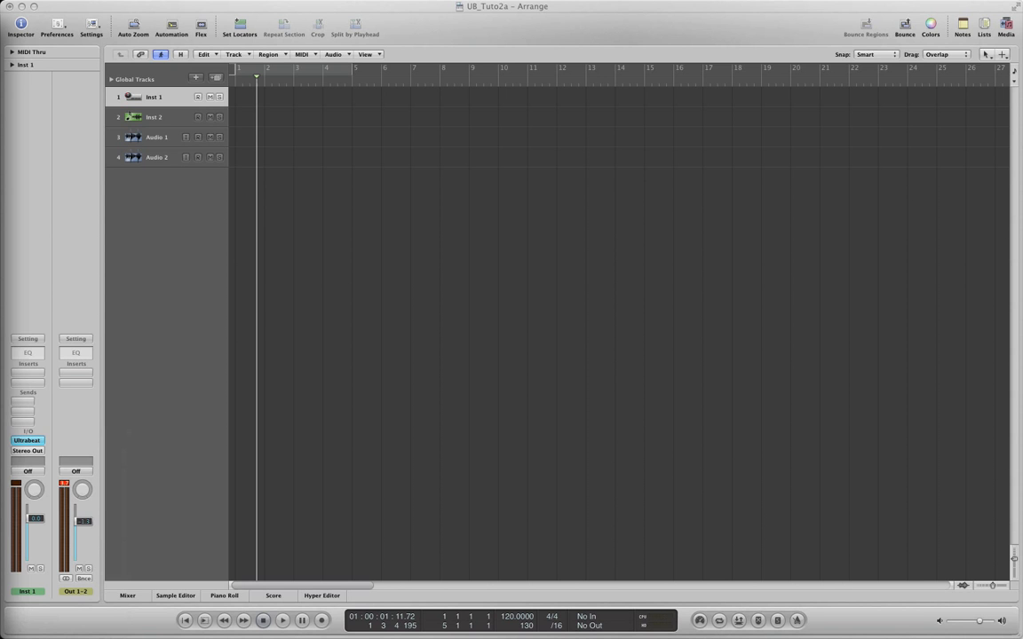
drag(0, 84, 412, 15)
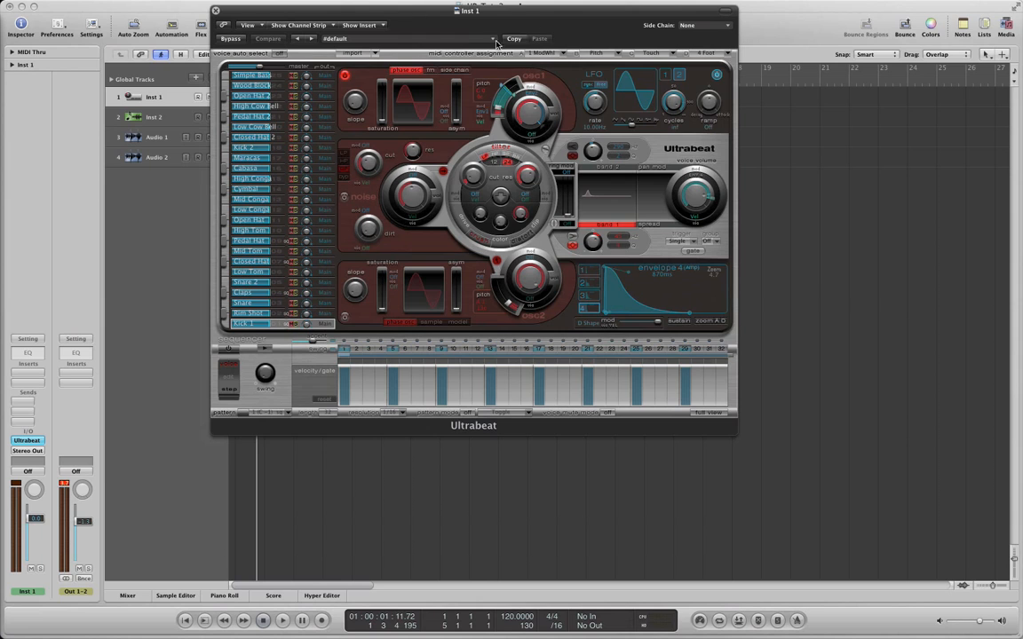
Load the Modern Pop Kit setting from the 04 Logic Legacy Kits presets into Ultrabeat.
click(413, 42)
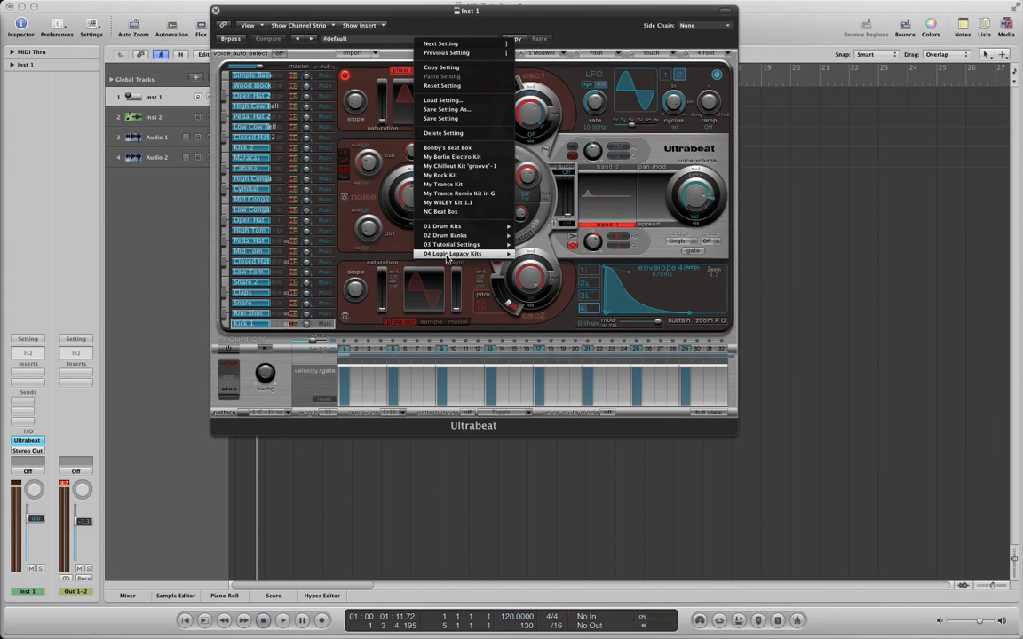
mouse_move(448, 258)
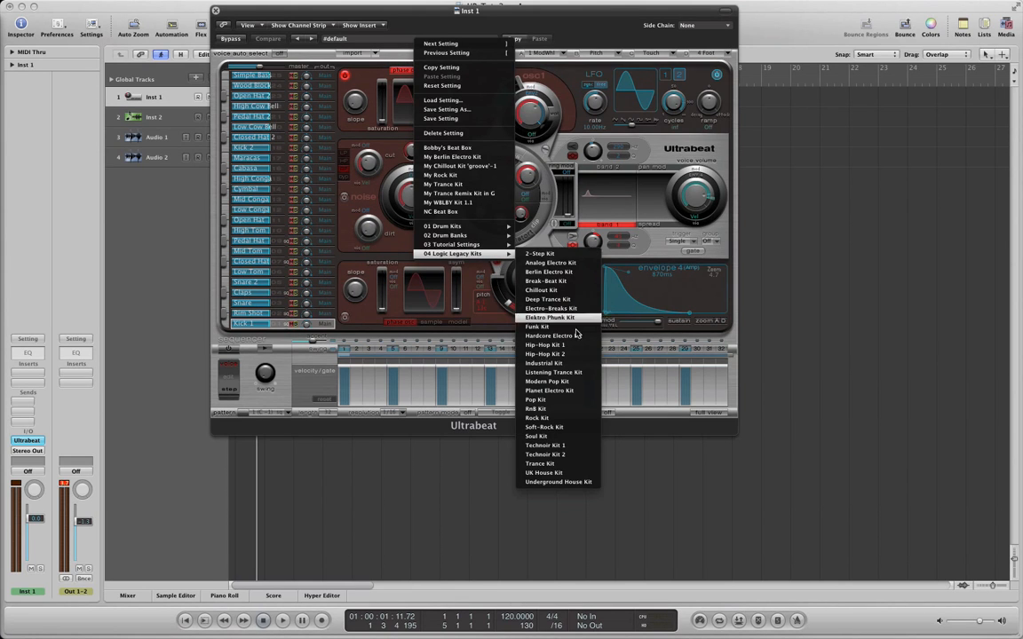
click(559, 385)
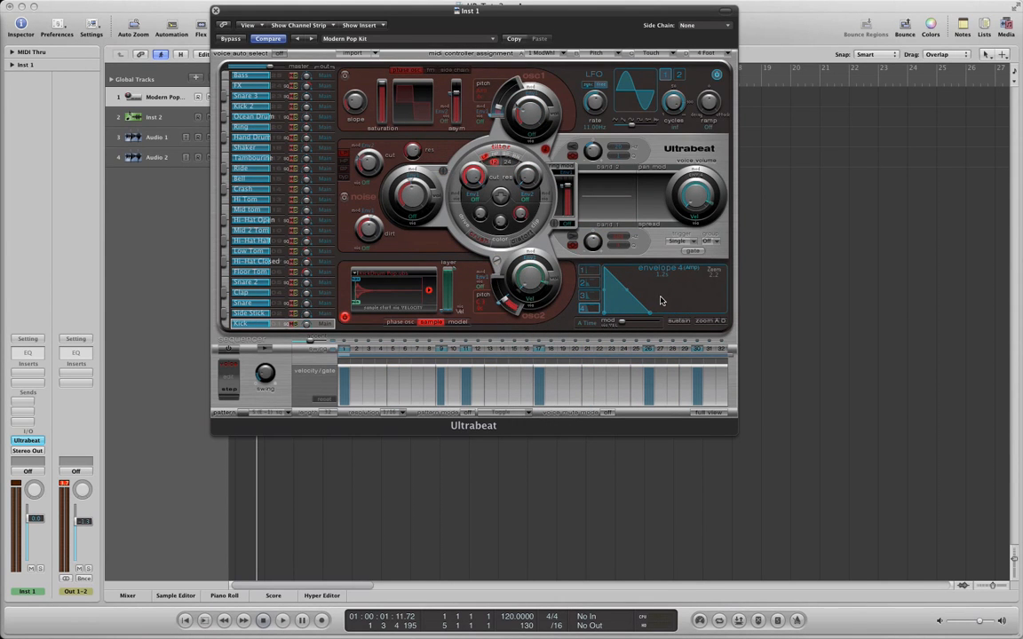
Switch on Ultrabeat's step sequencer, select pattern 1 (C -1), and play it through briefly before stopping it.
click(229, 349)
click(285, 415)
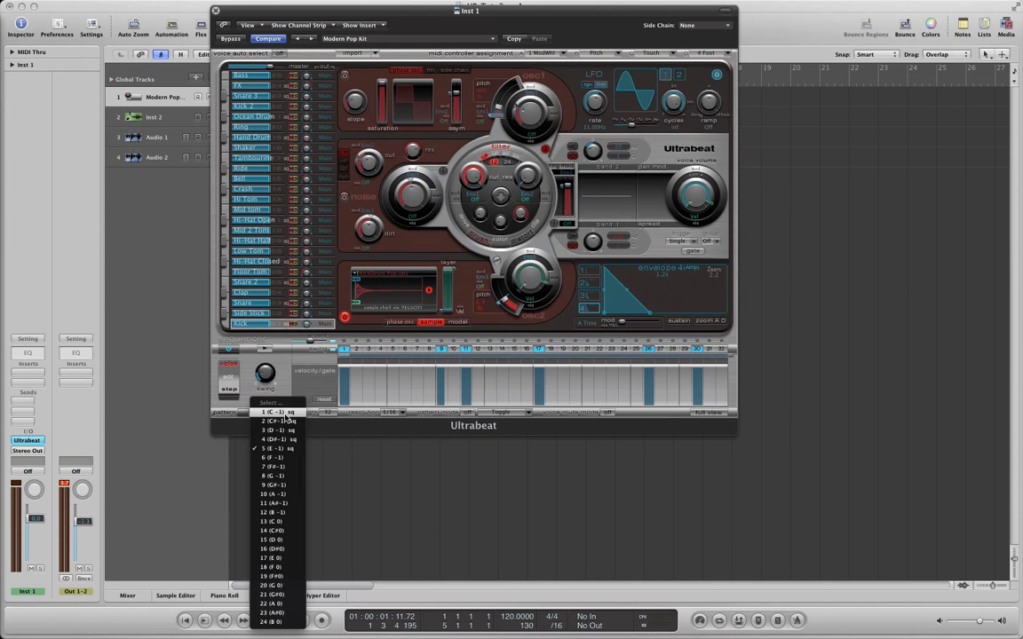
click(250, 371)
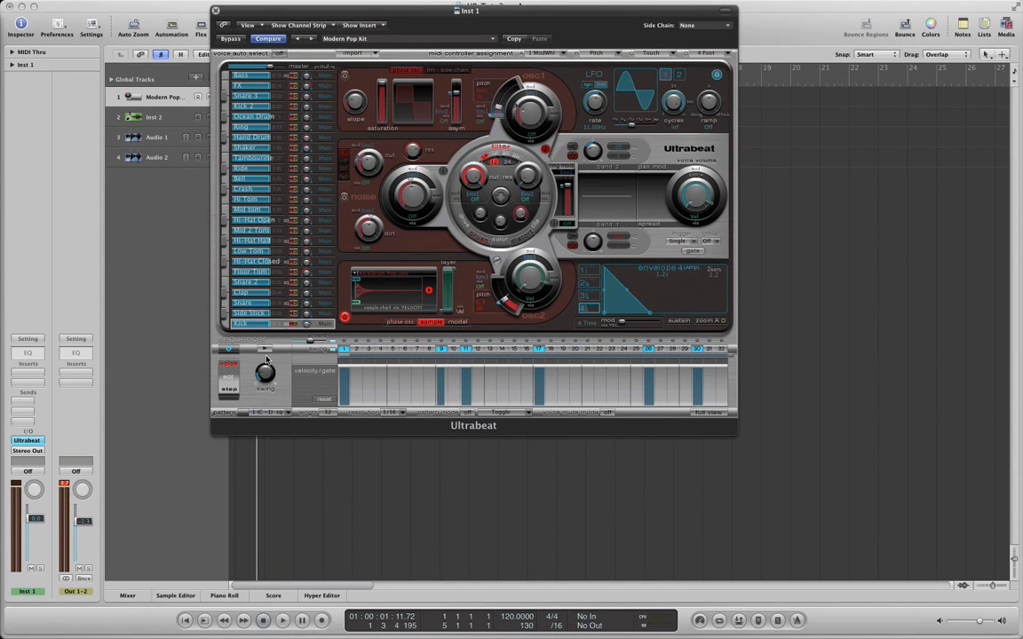
click(265, 350)
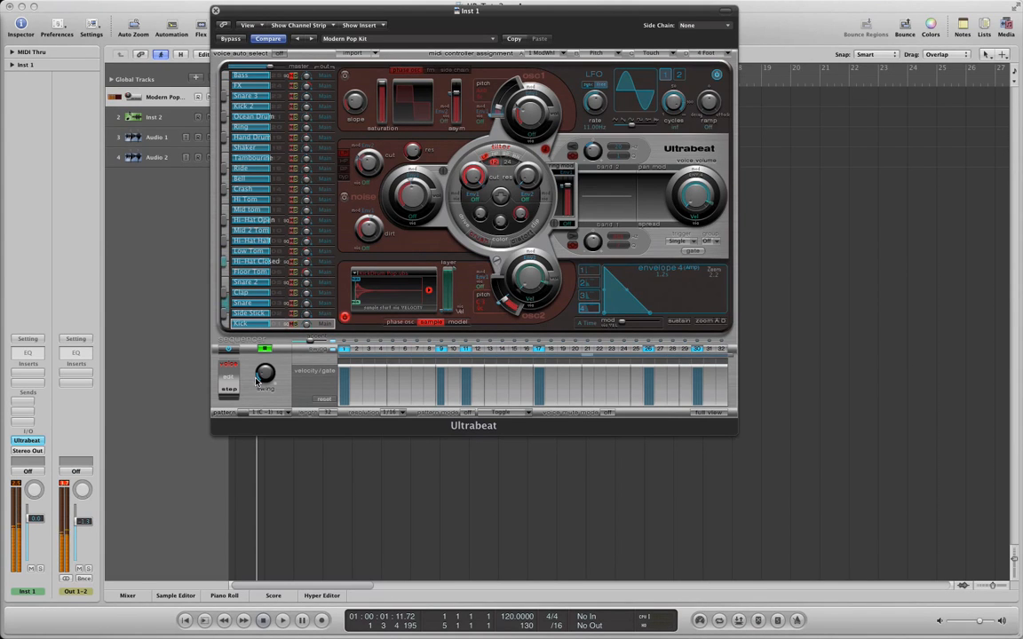
click(265, 350)
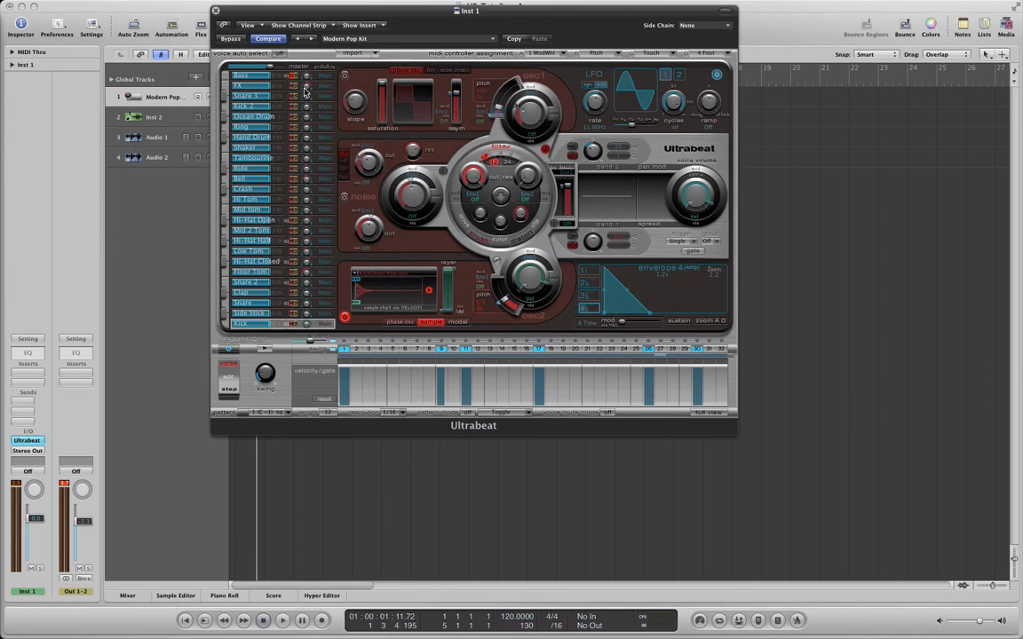
Show the mixer and move the Ultrabeat window aside to uncover the channel strips.
mouse_move(308, 91)
mouse_move(305, 140)
mouse_move(306, 244)
click(127, 596)
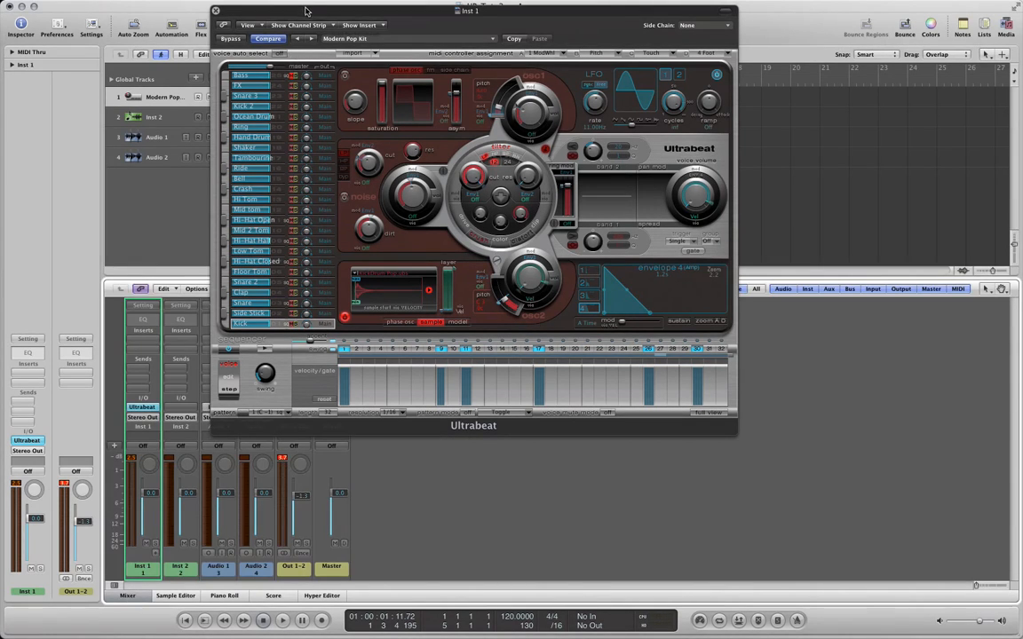
drag(304, 12, 595, 7)
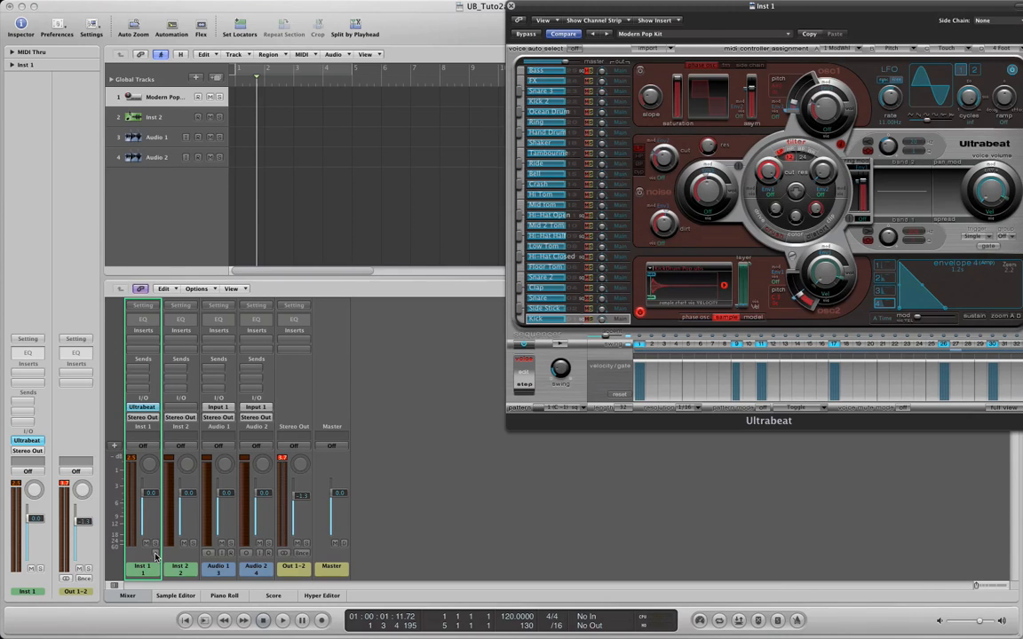
Add eight aux channel strips for Ultrabeat's extra outputs beside Inst 1 in the mixer.
click(156, 557)
click(156, 557)
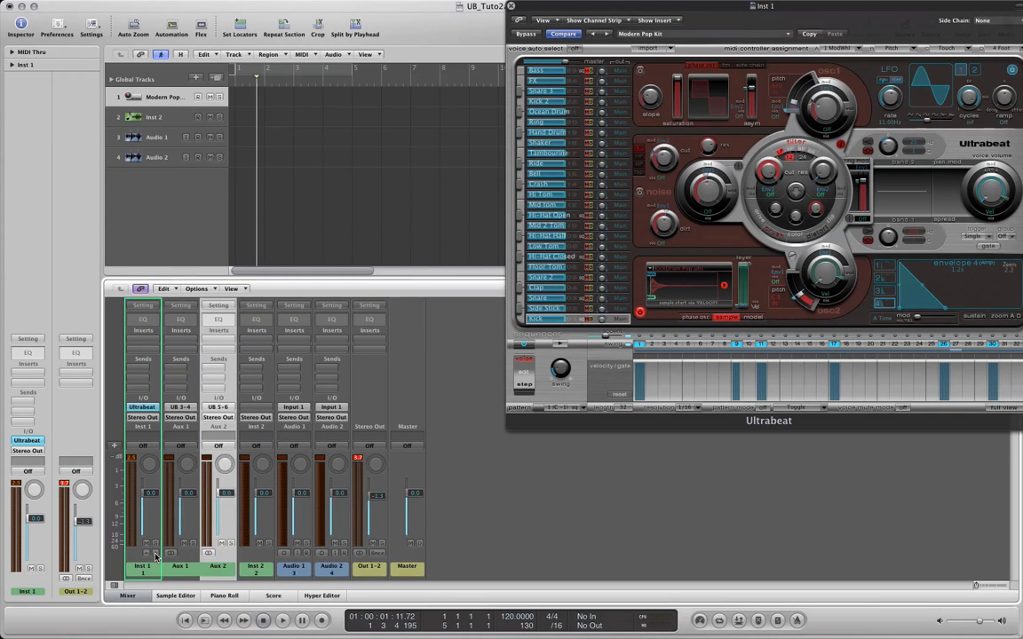
click(155, 557)
click(156, 557)
click(155, 557)
click(155, 557)
click(156, 556)
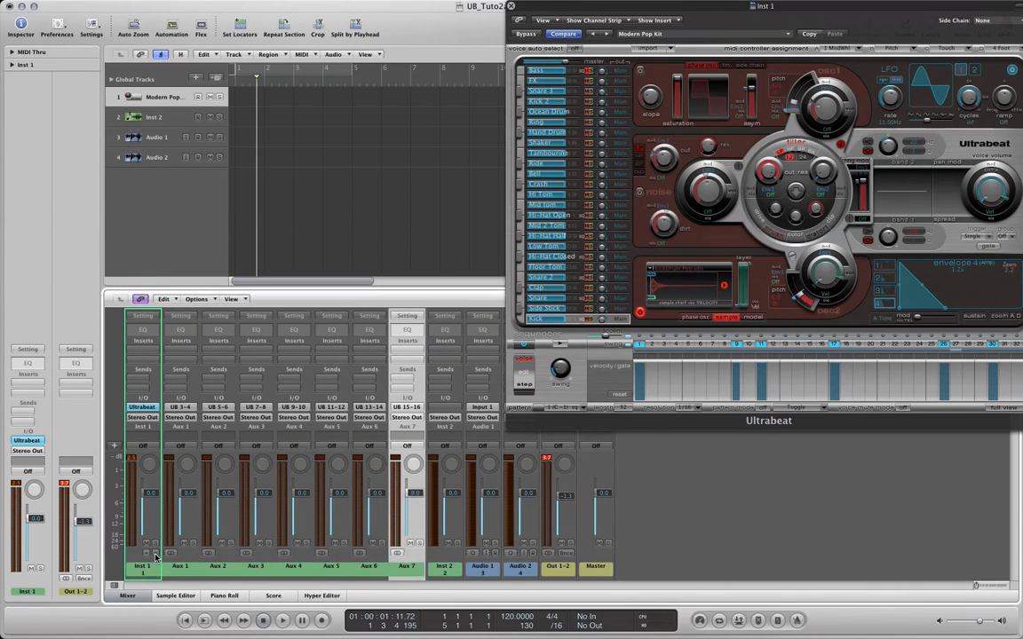
click(155, 557)
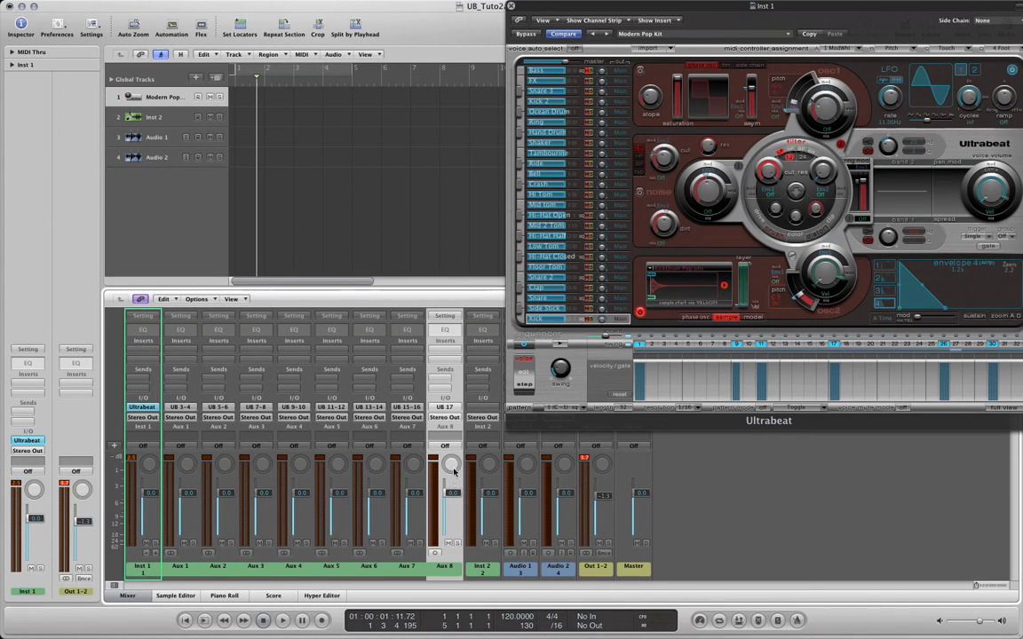
click(135, 403)
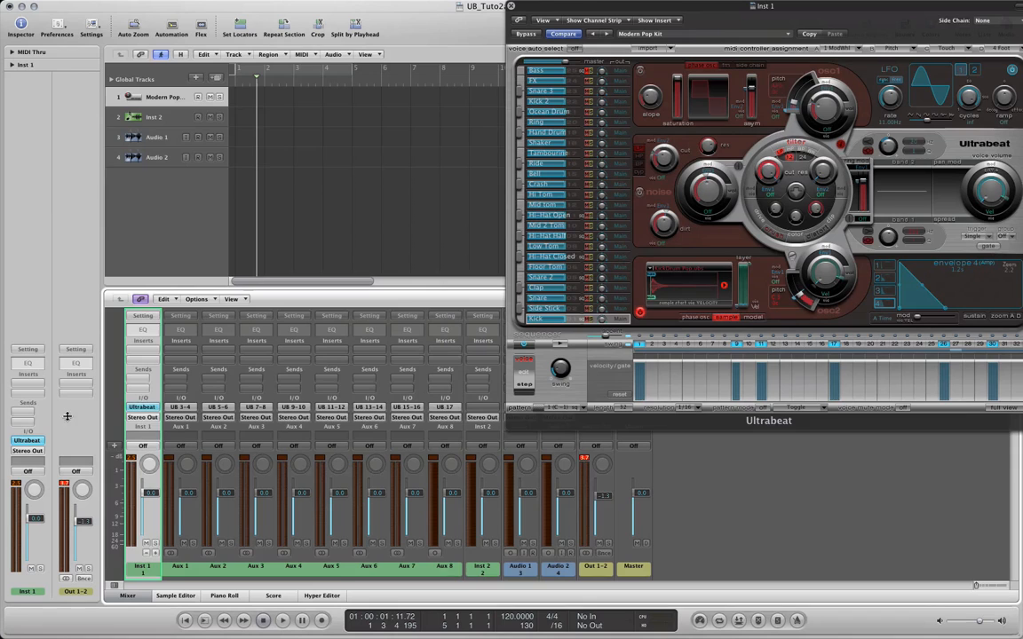
click(173, 398)
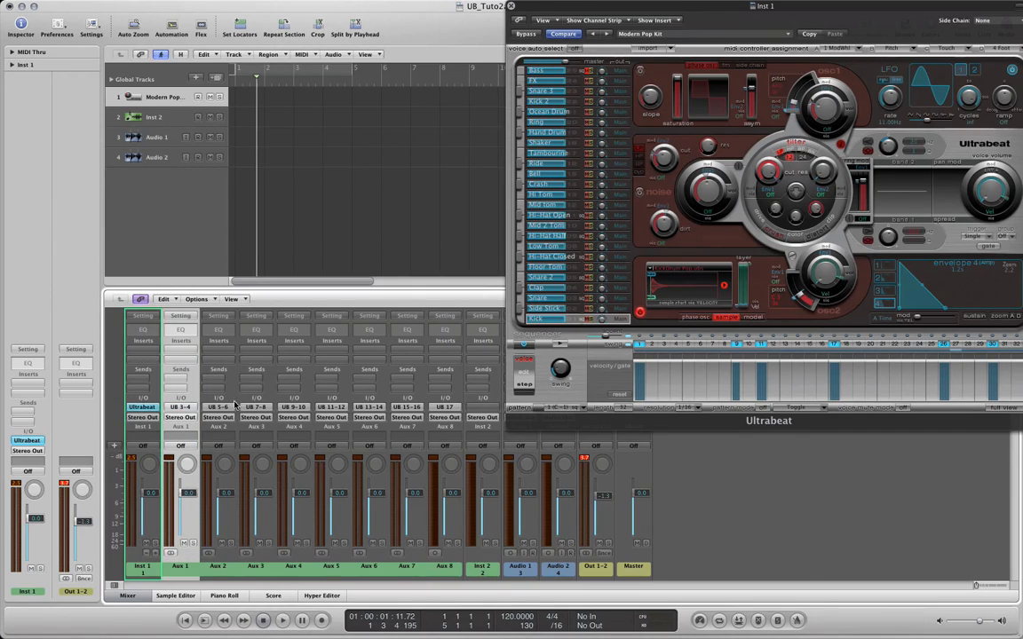
click(419, 397)
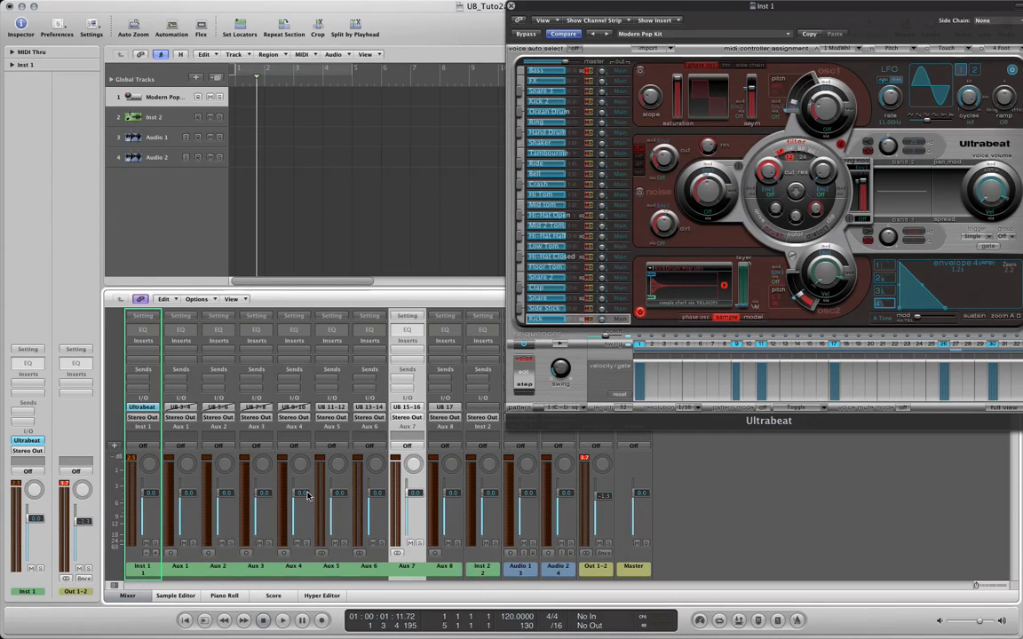
Set the input of Aux 1 to Ultrabeat's mono output UB 17 and the input of Aux 2 to UB 18.
click(177, 408)
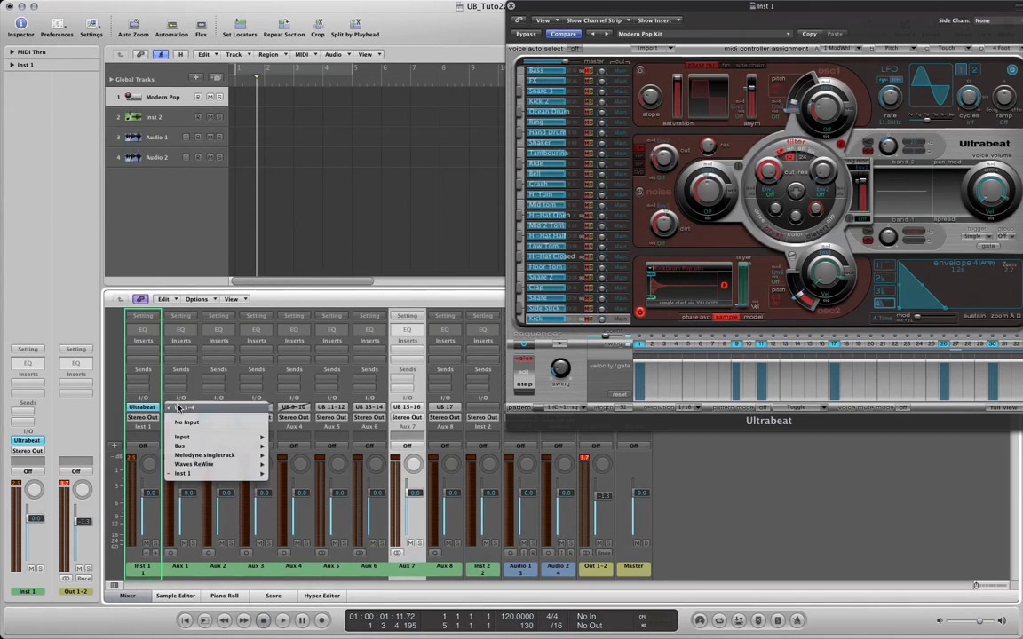
mouse_move(257, 474)
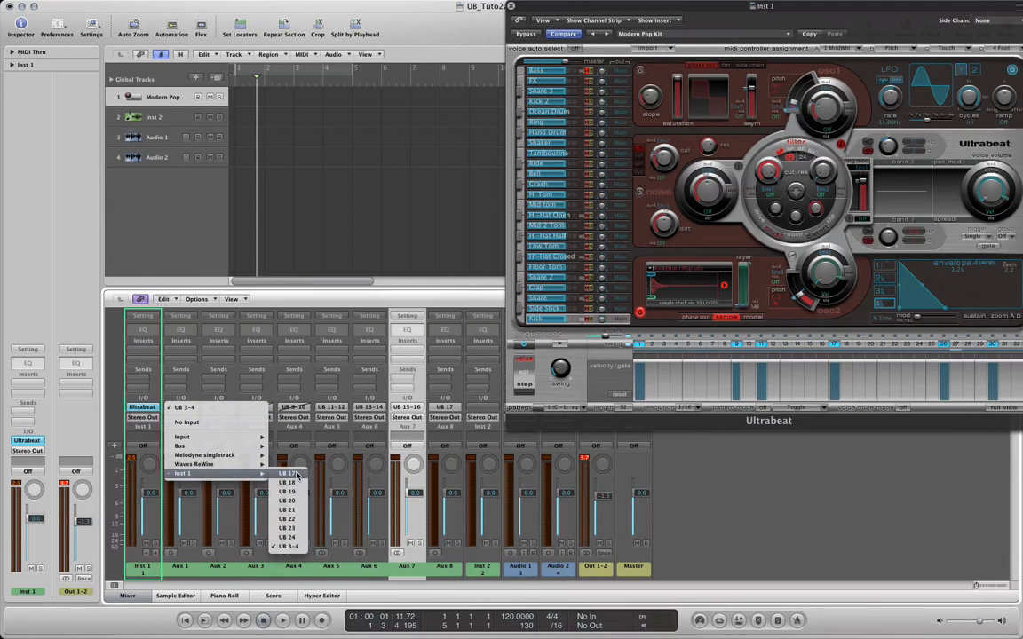
click(296, 475)
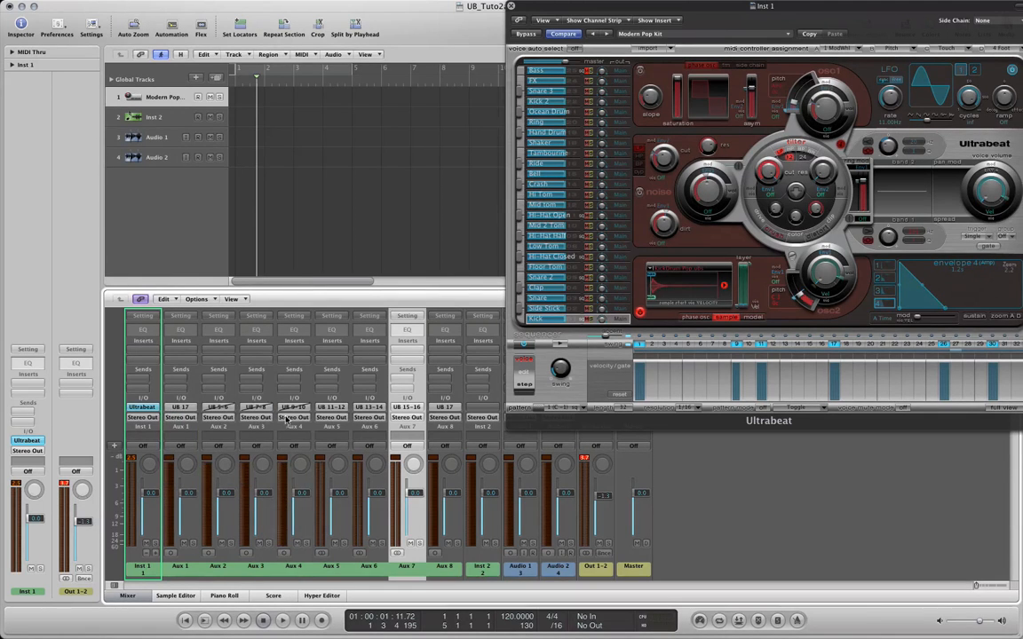
click(217, 409)
mouse_move(227, 475)
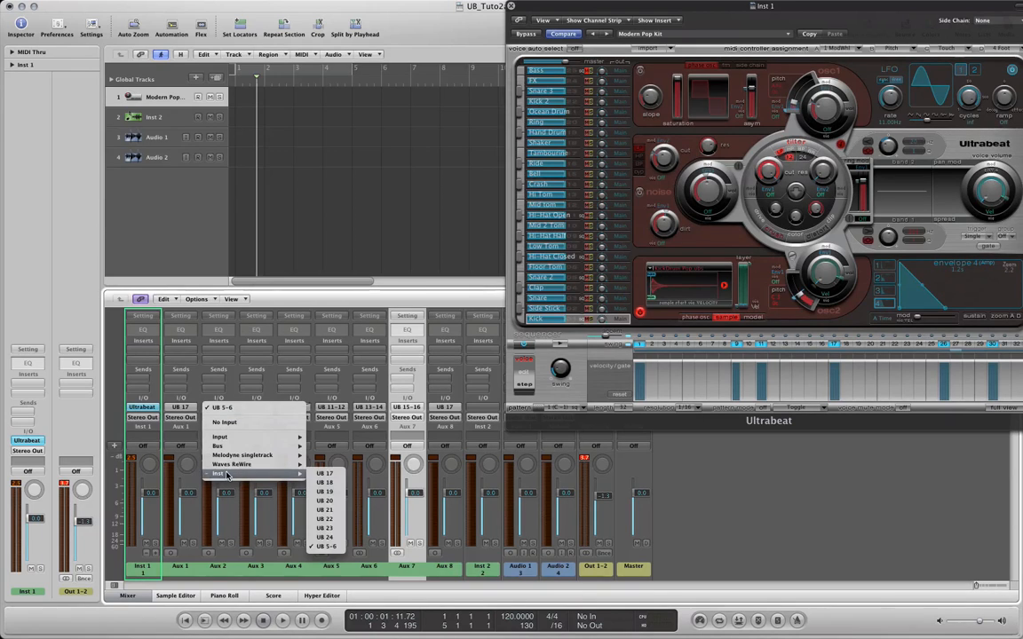
click(325, 482)
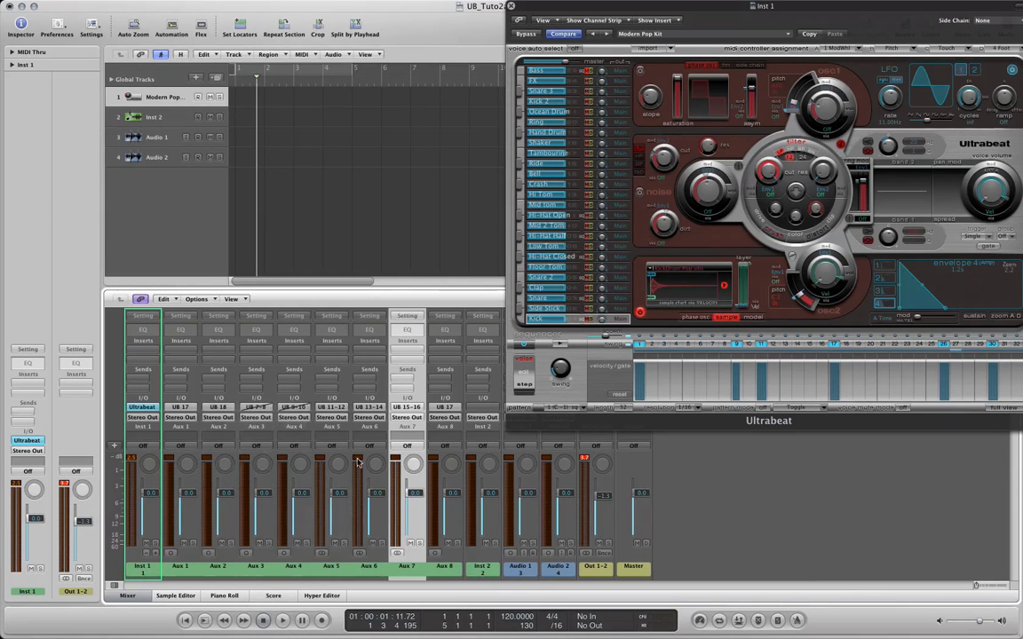
Set the input of Aux 3 to Ultrabeat's mono output UB 19 and the input of Aux 4 to UB 20.
click(257, 408)
mouse_move(268, 475)
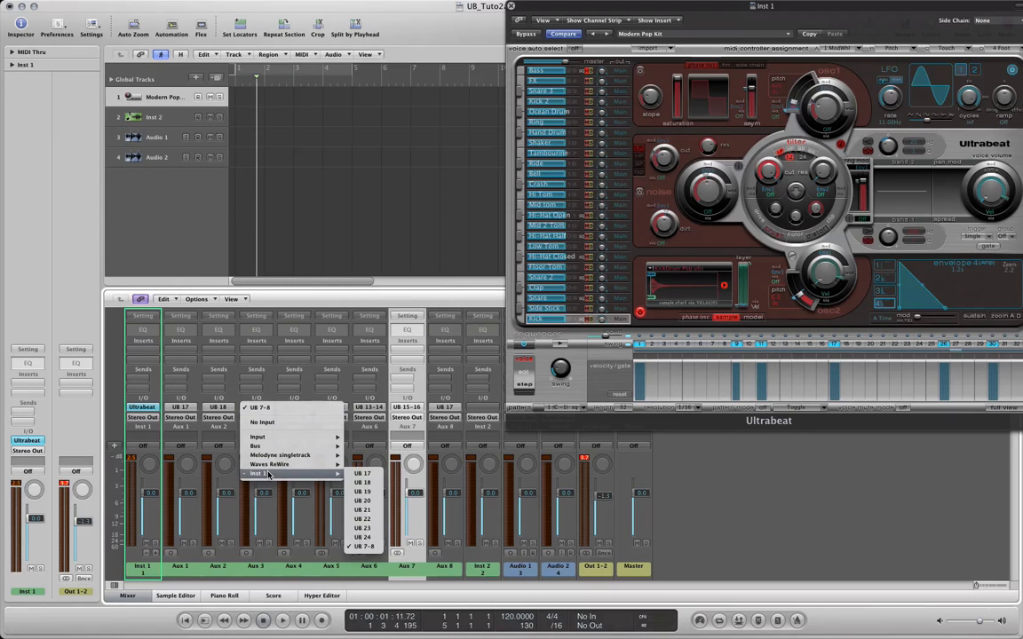
click(360, 490)
click(296, 409)
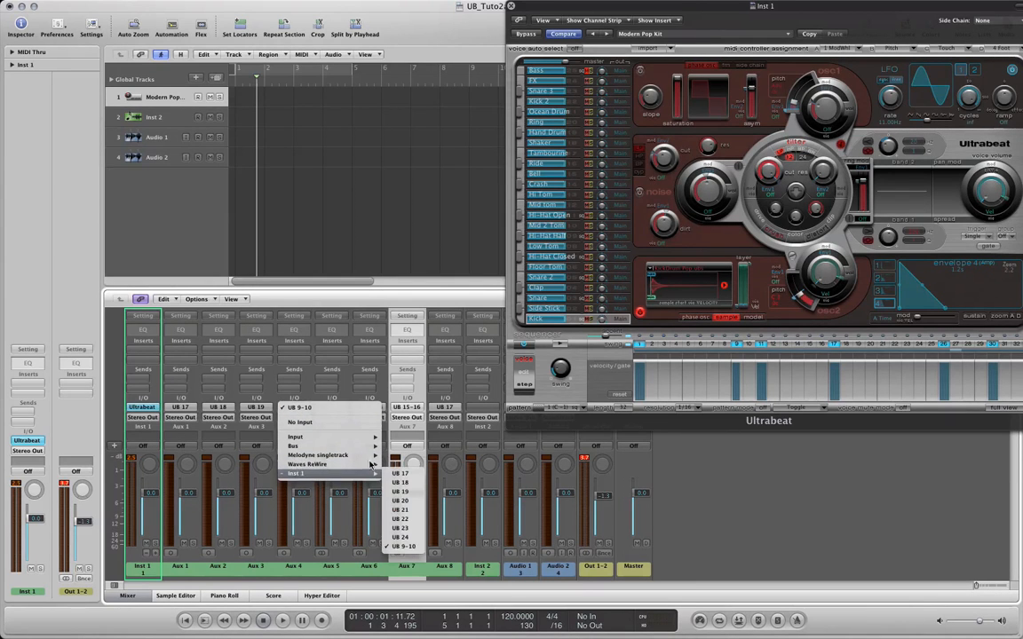
mouse_move(373, 473)
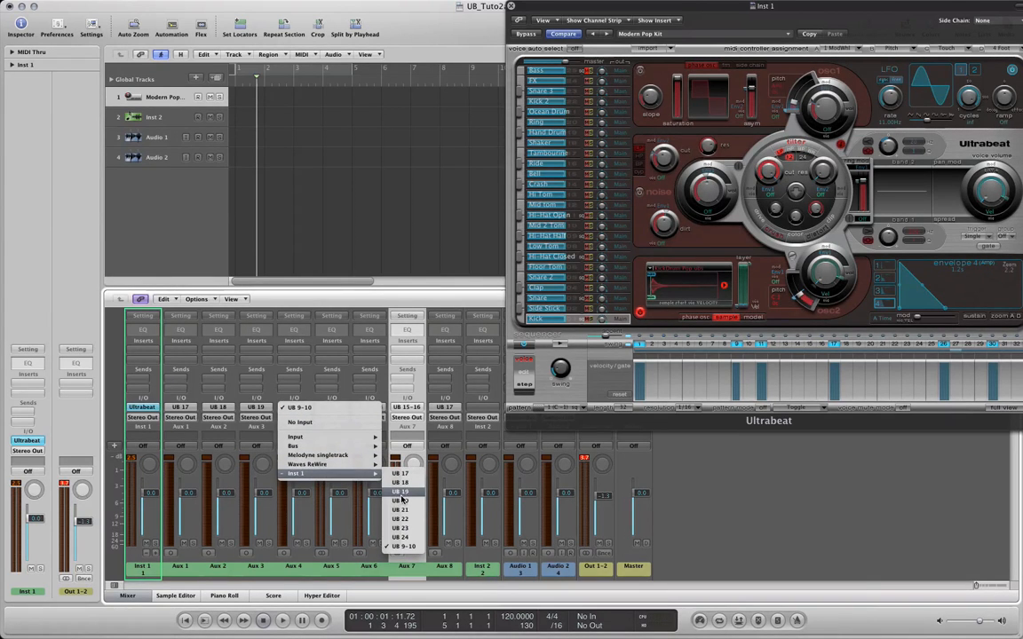
click(401, 502)
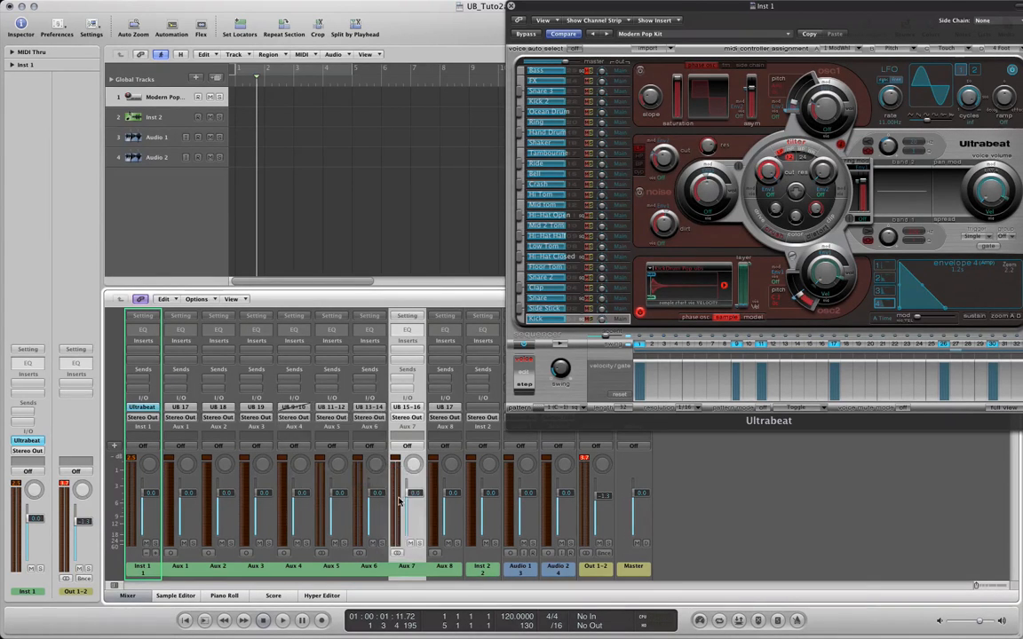
Rename the channel strips Aux 1, Aux 2 and Aux 3 as Kick, Snare and HH.
double_click(180, 568)
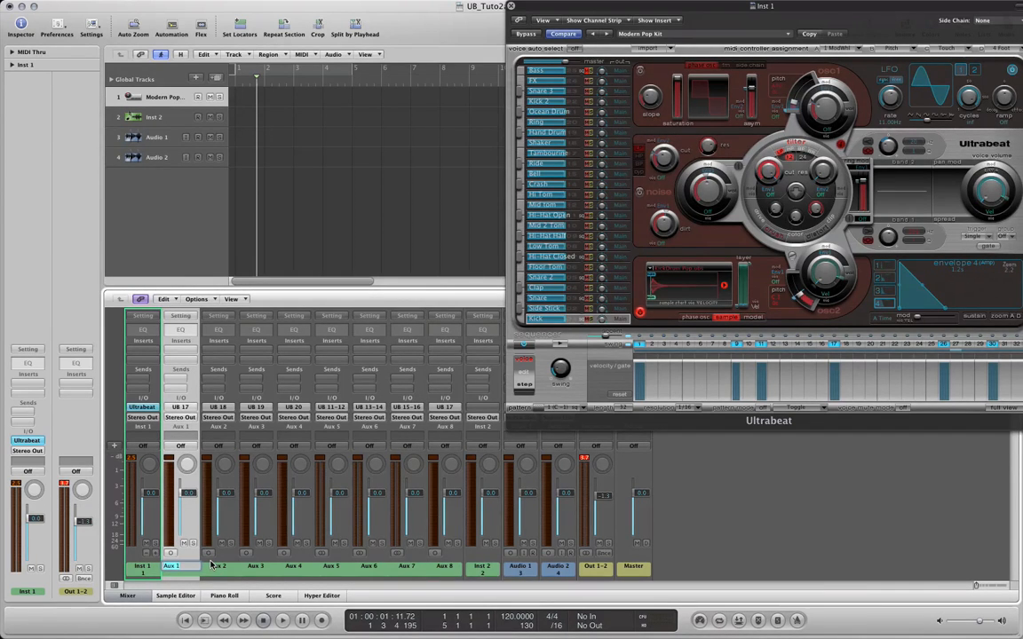
key(BackSpace)
text(Kick)
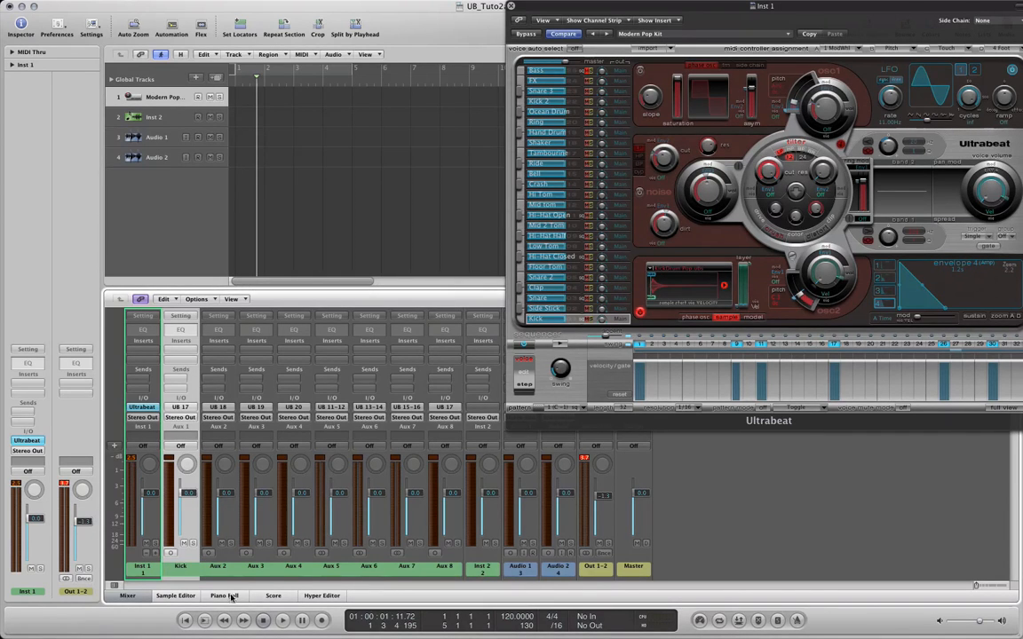
double_click(218, 567)
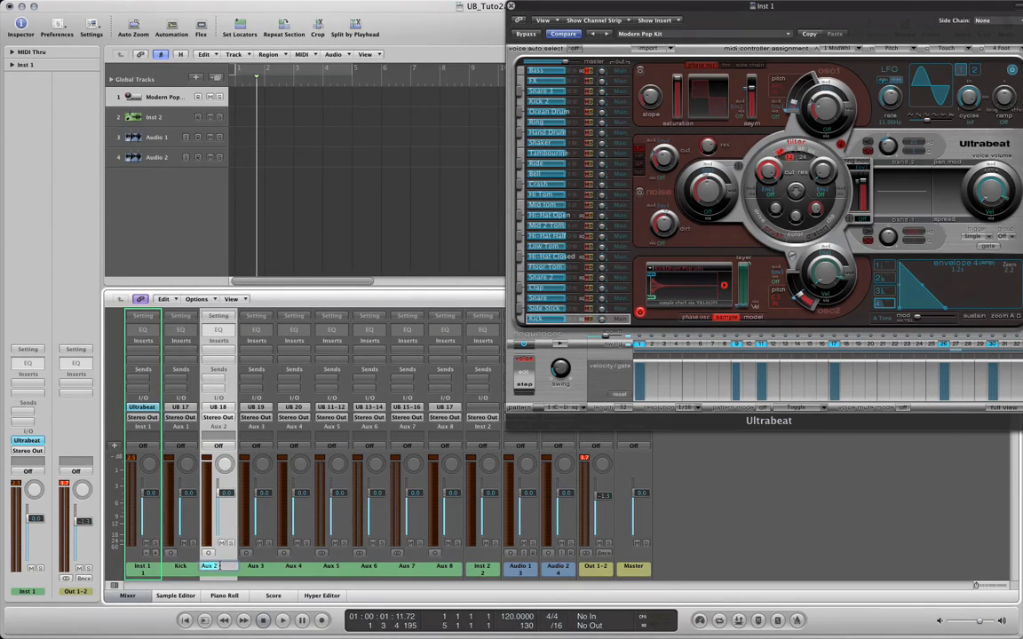
text(Snare)
key(Return)
double_click(260, 566)
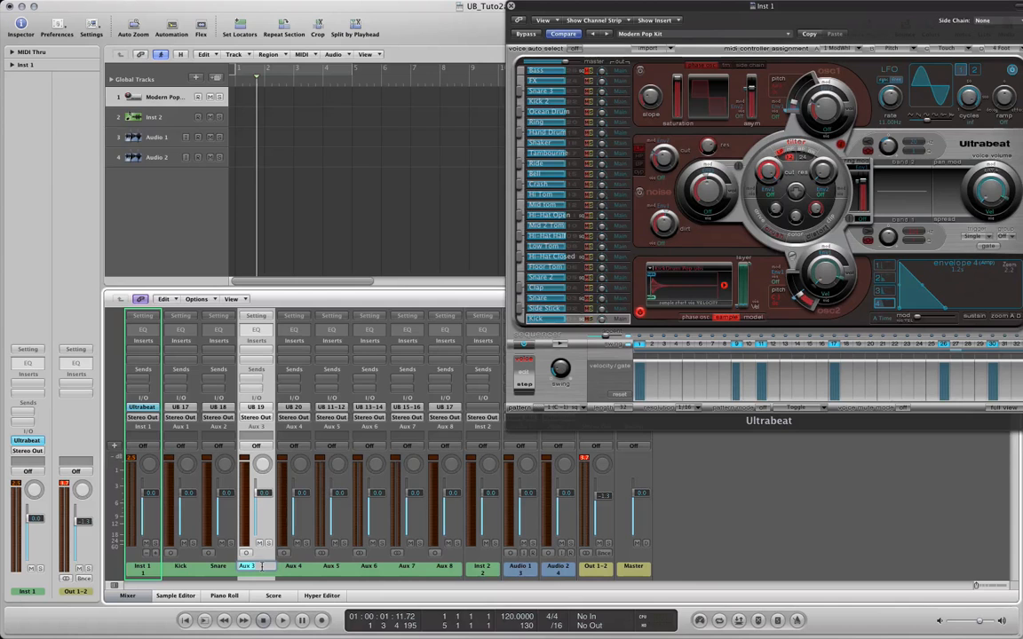
text(HH)
key(Return)
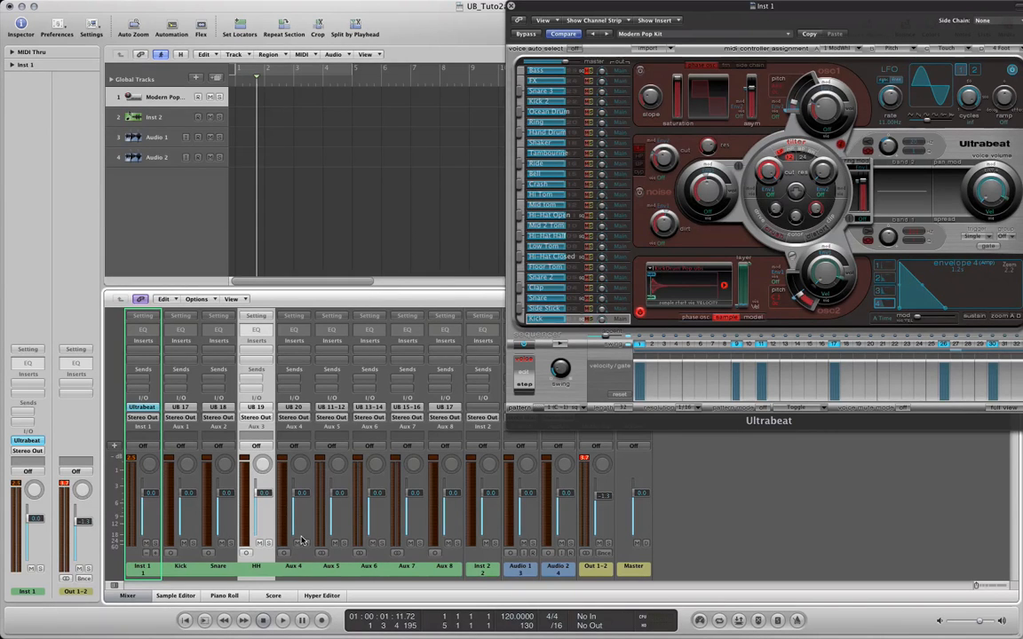
Rename the Aux 5 channel strip as Toms.
click(333, 569)
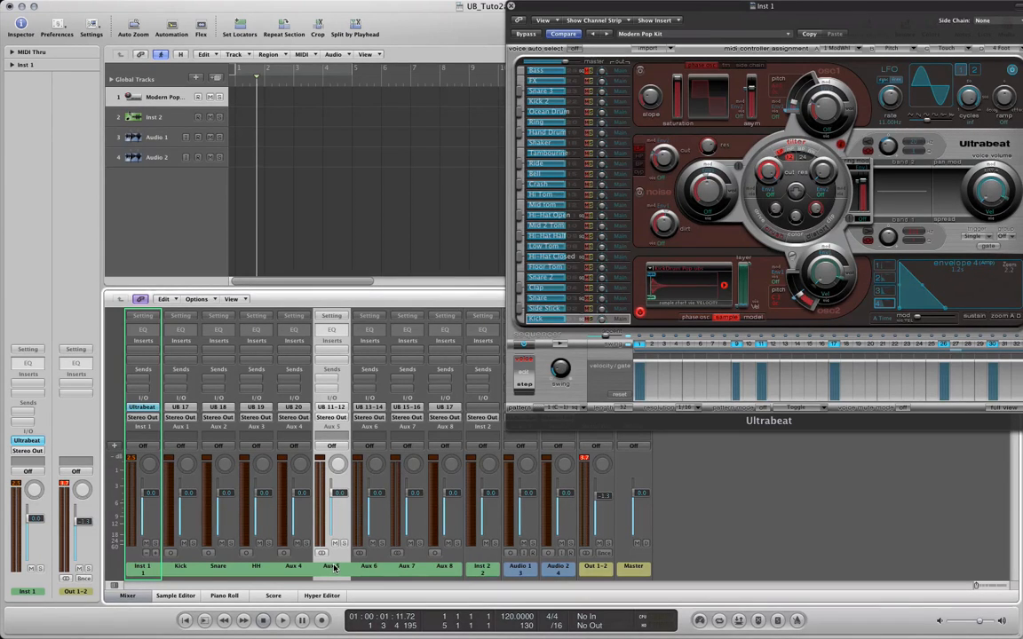
double_click(333, 568)
text(Toms)
key(Return)
Rename the Aux 6 and Aux 7 channel strips as Cymbals and Perc.
double_click(369, 569)
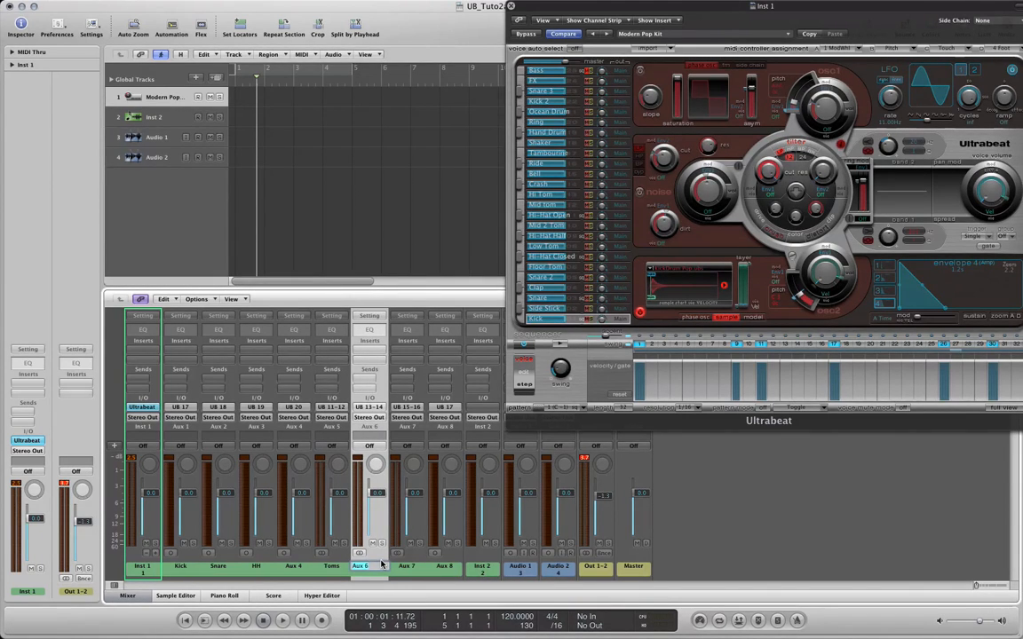
text(Cymbals)
key(Return)
double_click(407, 566)
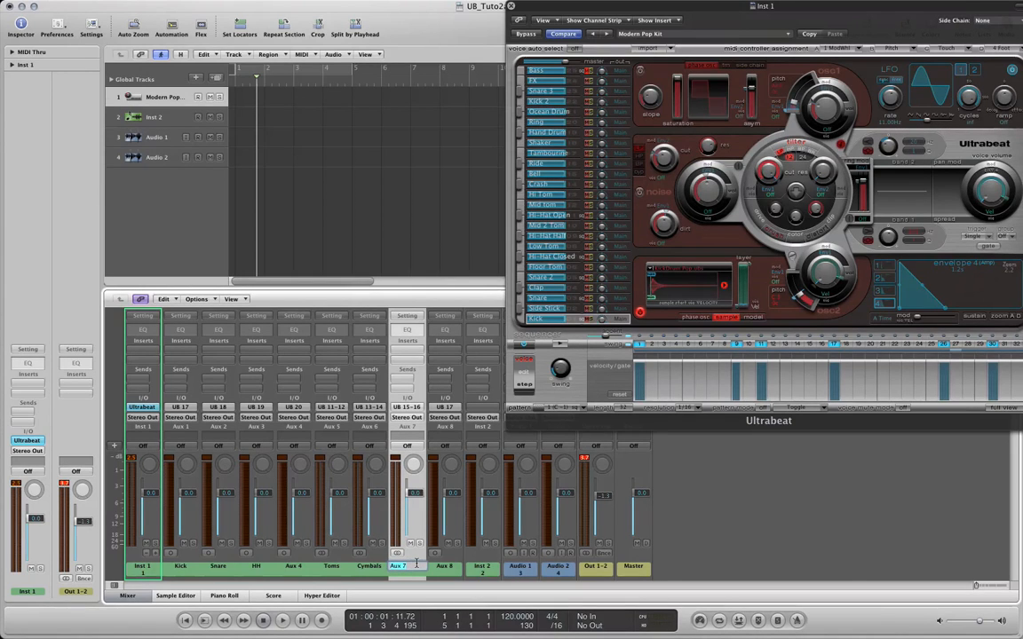
text(Pe)
text(rvc)
key(BackSpace)
key(BackSpace)
text(c)
key(Return)
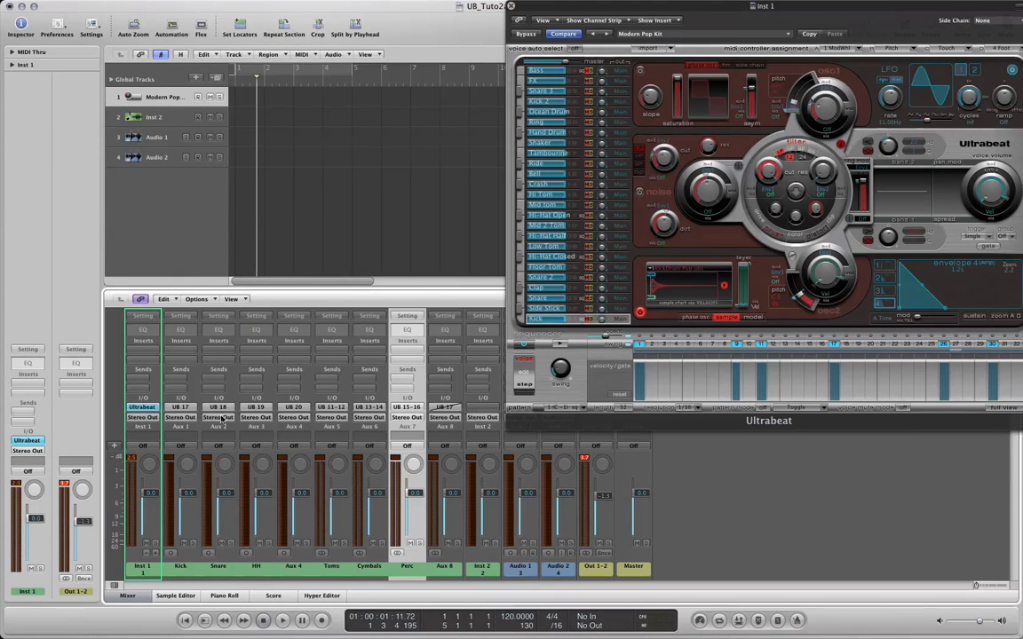
Set the input of the Toms channel to UB 3-4 and the input of the Cymbals channel to UB 5-6.
click(331, 407)
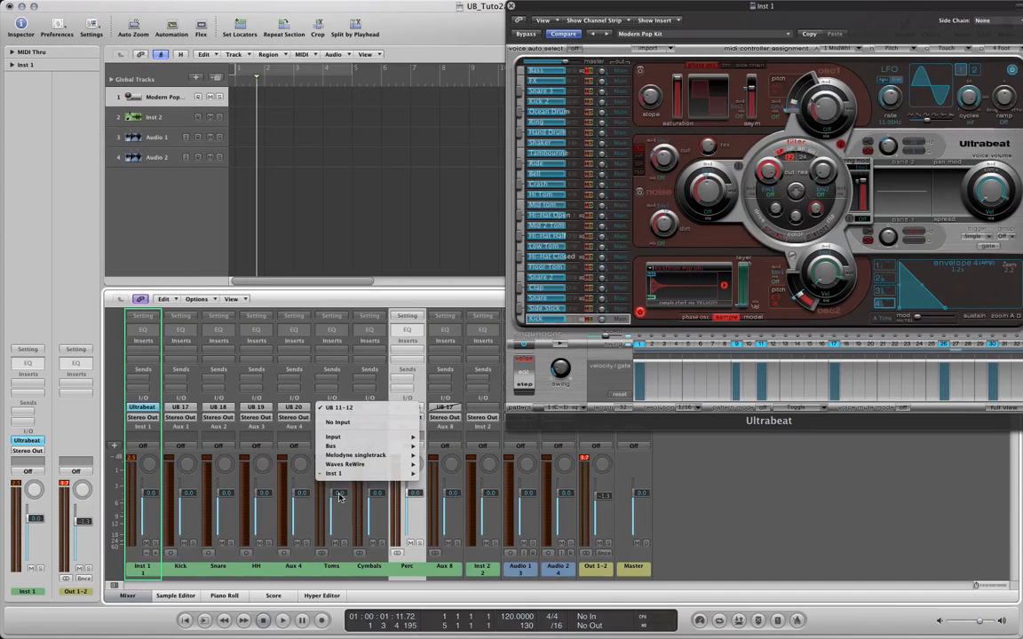
mouse_move(332, 436)
click(444, 417)
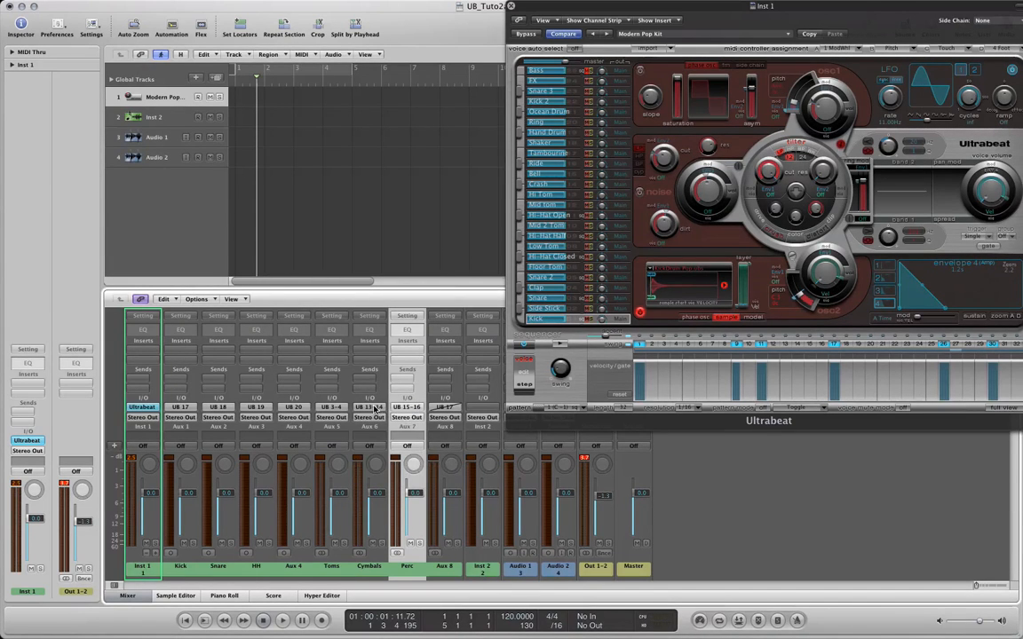
click(375, 409)
mouse_move(435, 474)
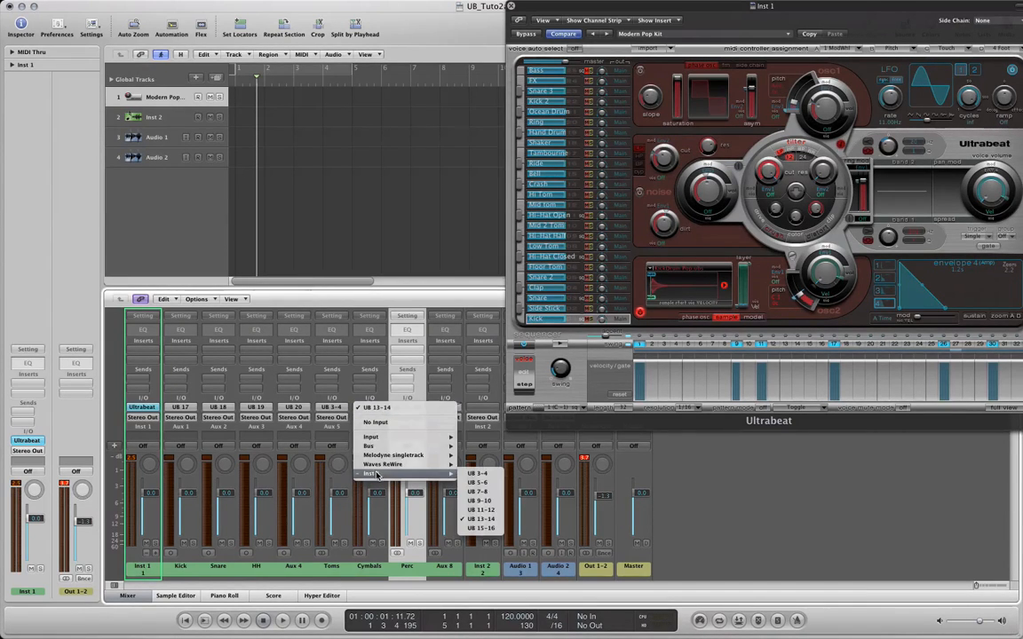
click(477, 482)
Set the input of the Perc channel to UB 7-8 and the input of Aux 8 to UB 9-10.
click(410, 408)
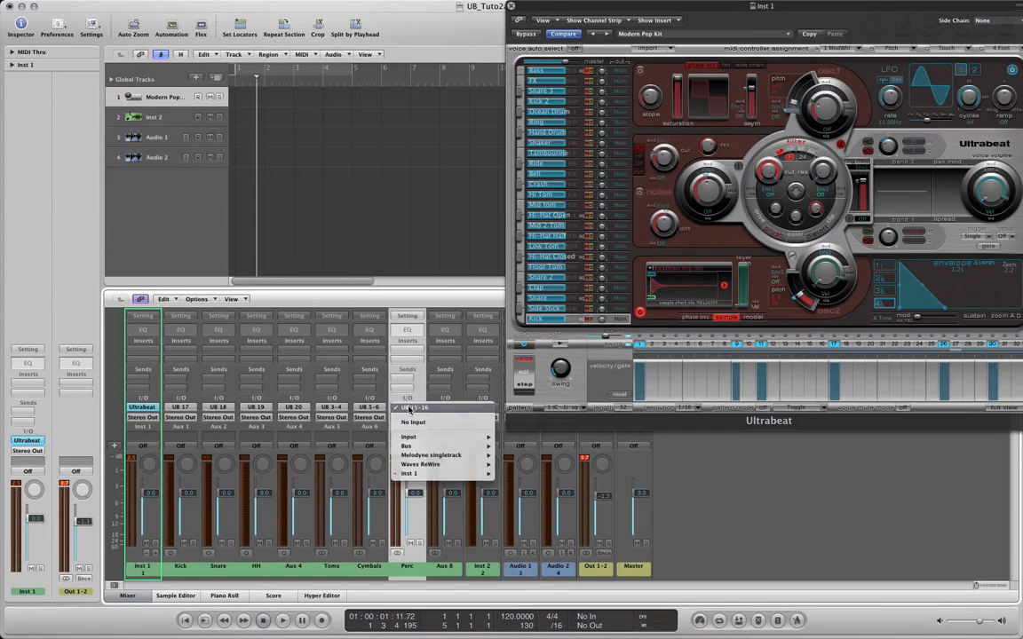
mouse_move(444, 473)
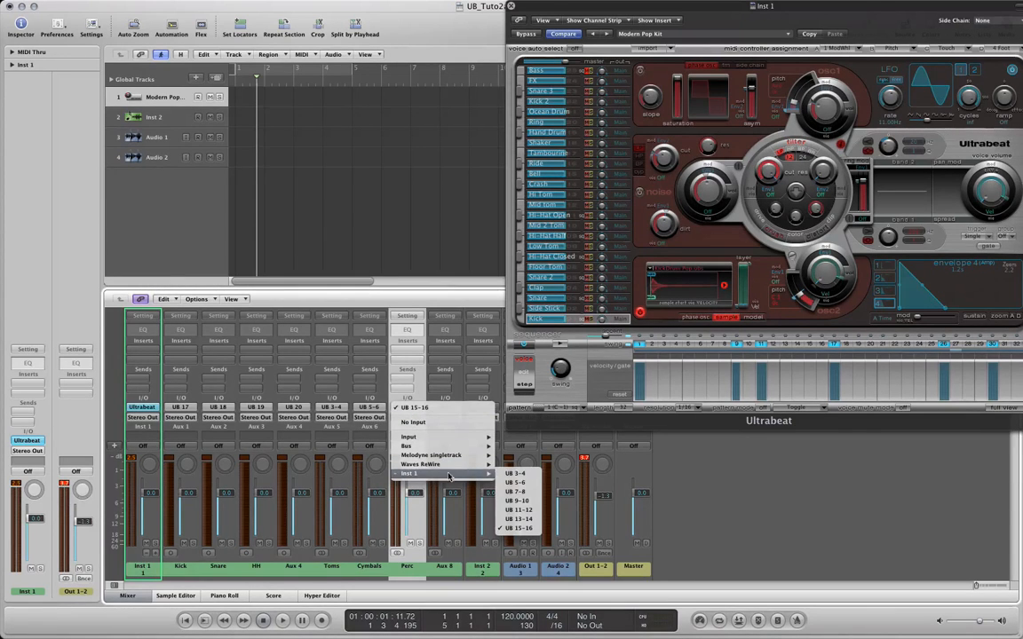
click(522, 494)
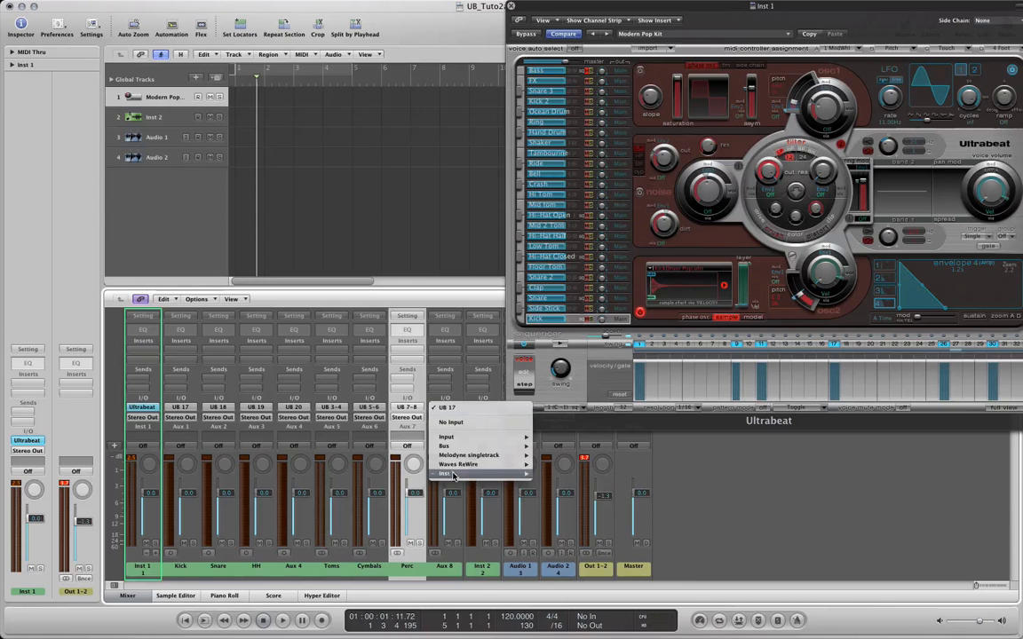
mouse_move(501, 474)
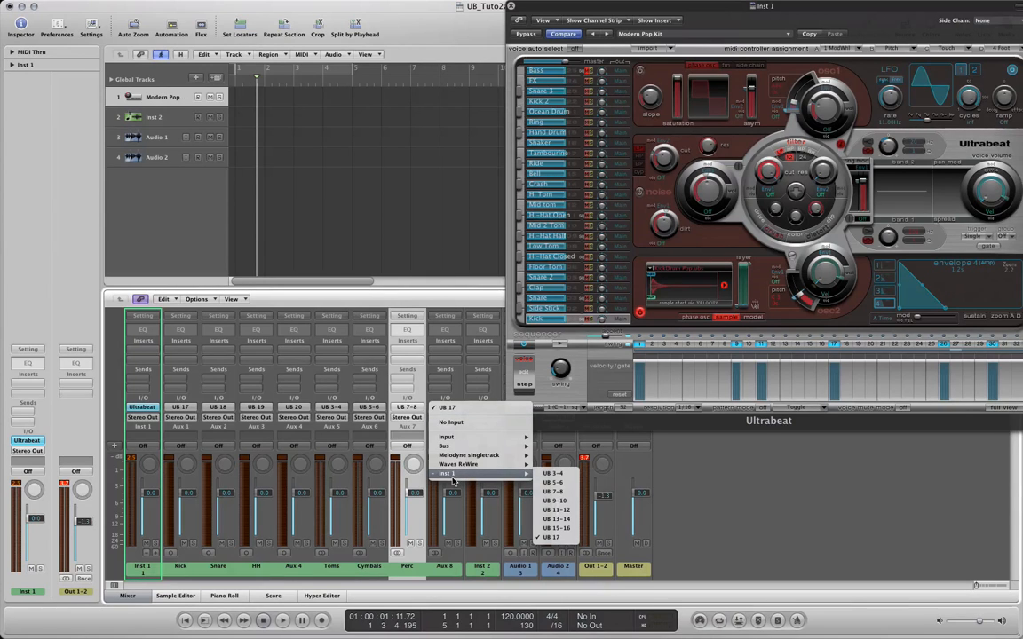
click(557, 501)
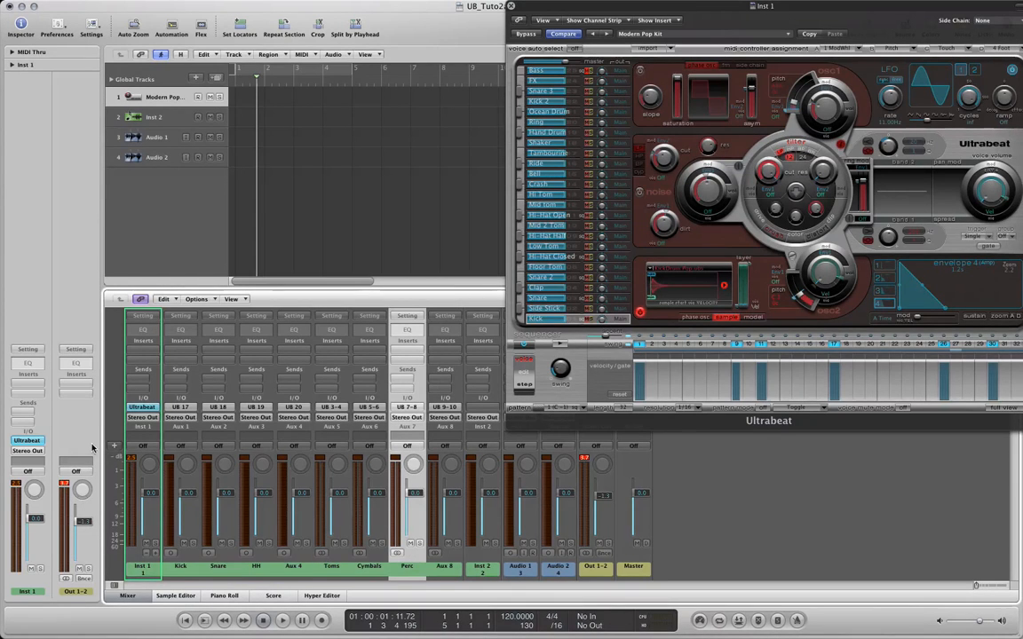
In Ultrabeat, route the Kick sound to output 17 and the Side Stick sound to output 18.
drag(627, 7, 378, 6)
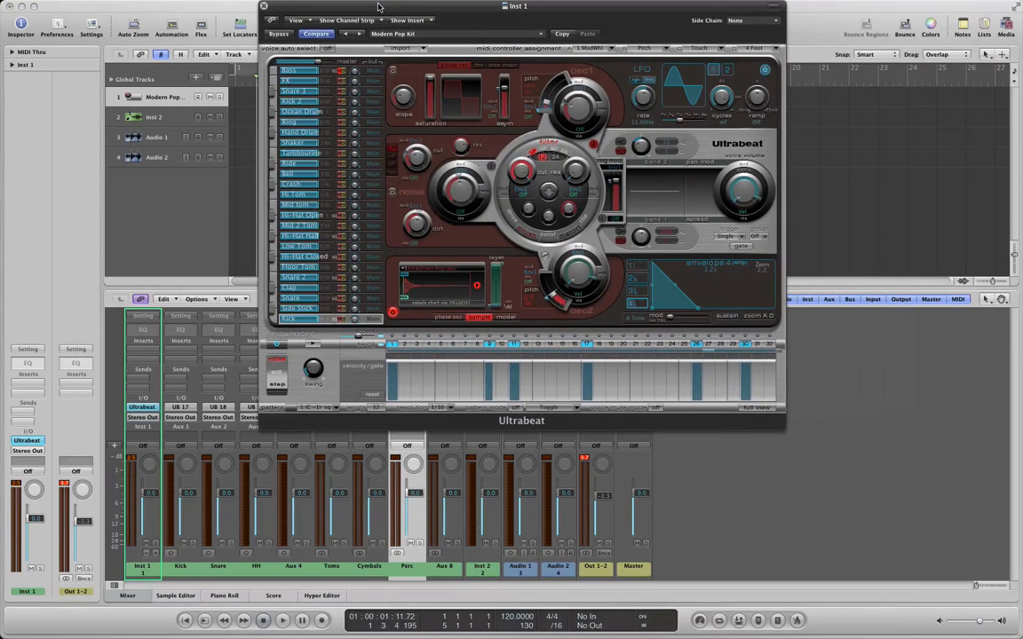
click(370, 319)
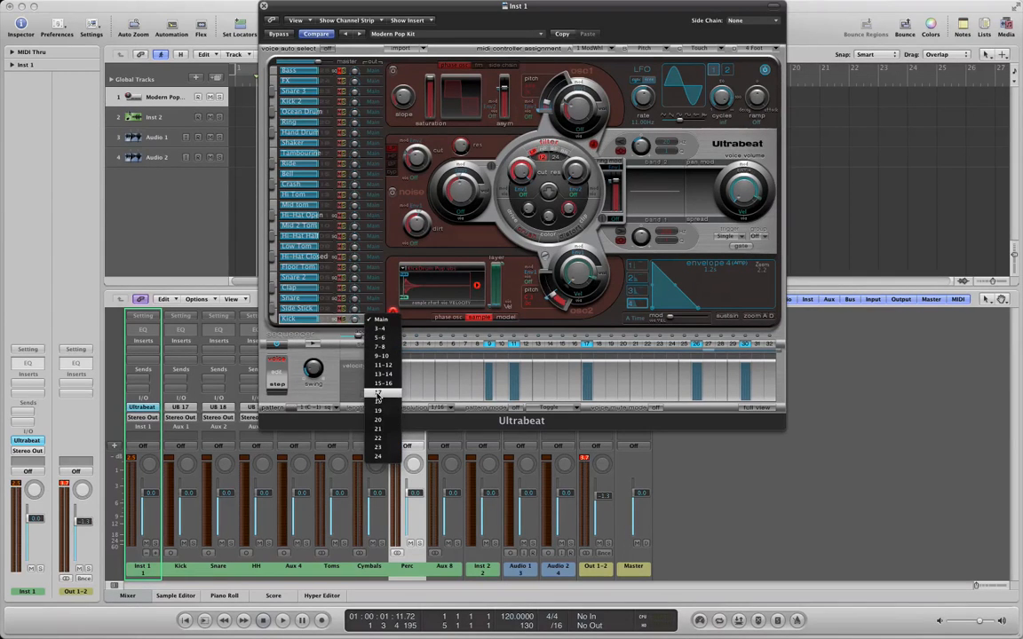
click(381, 392)
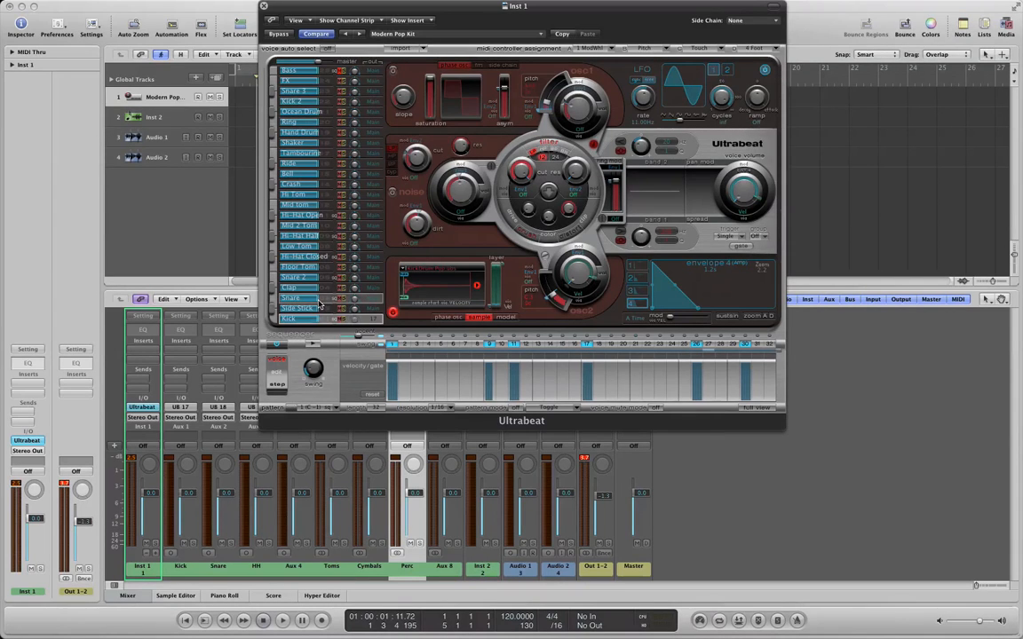
click(373, 308)
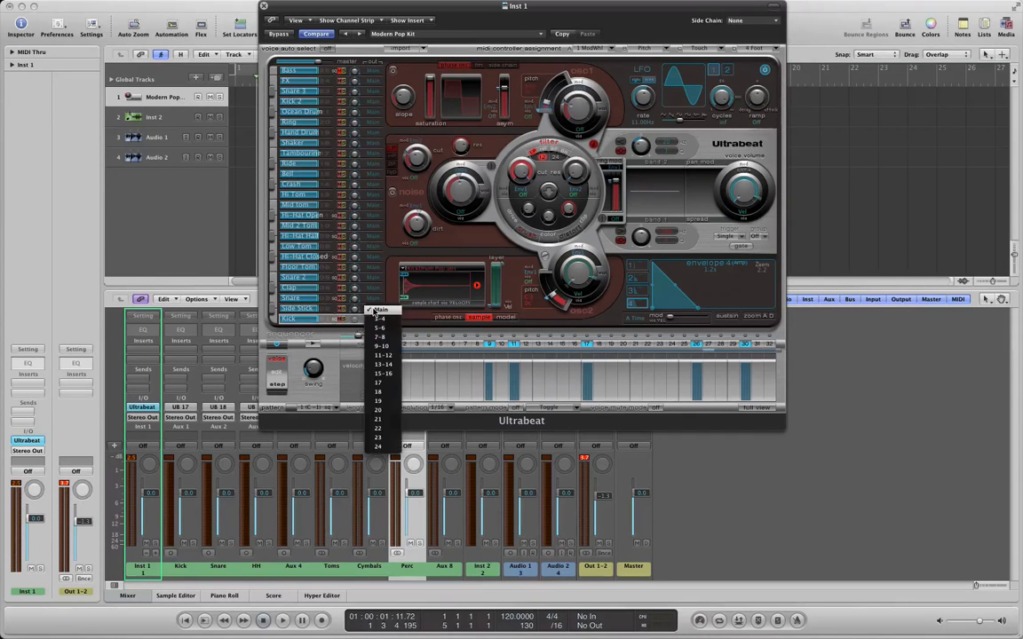
click(382, 392)
Route Ultrabeat's Clap and Snare sounds to output 18.
click(373, 288)
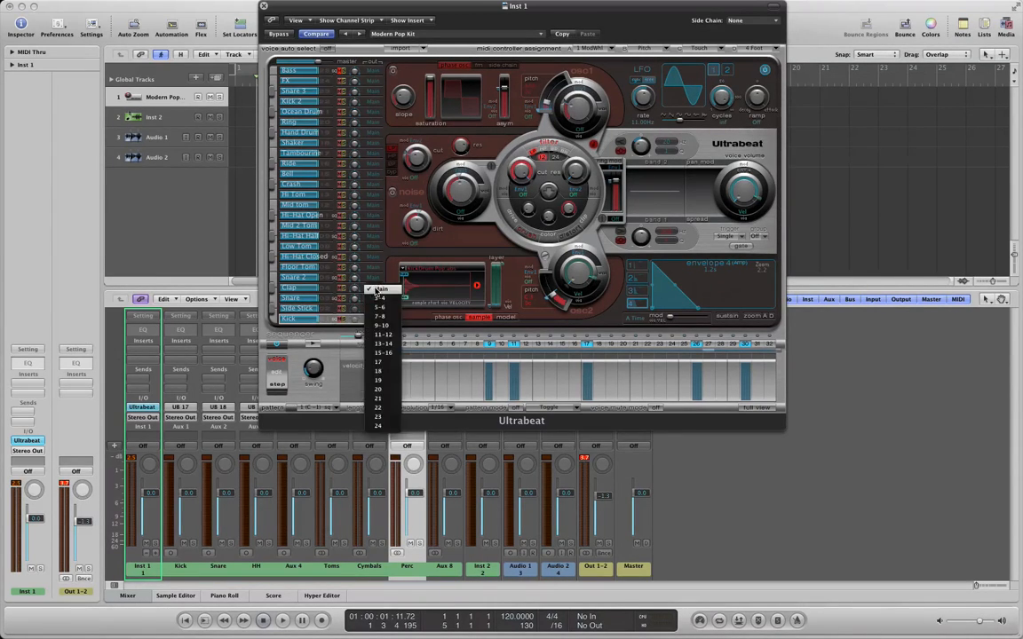
click(382, 373)
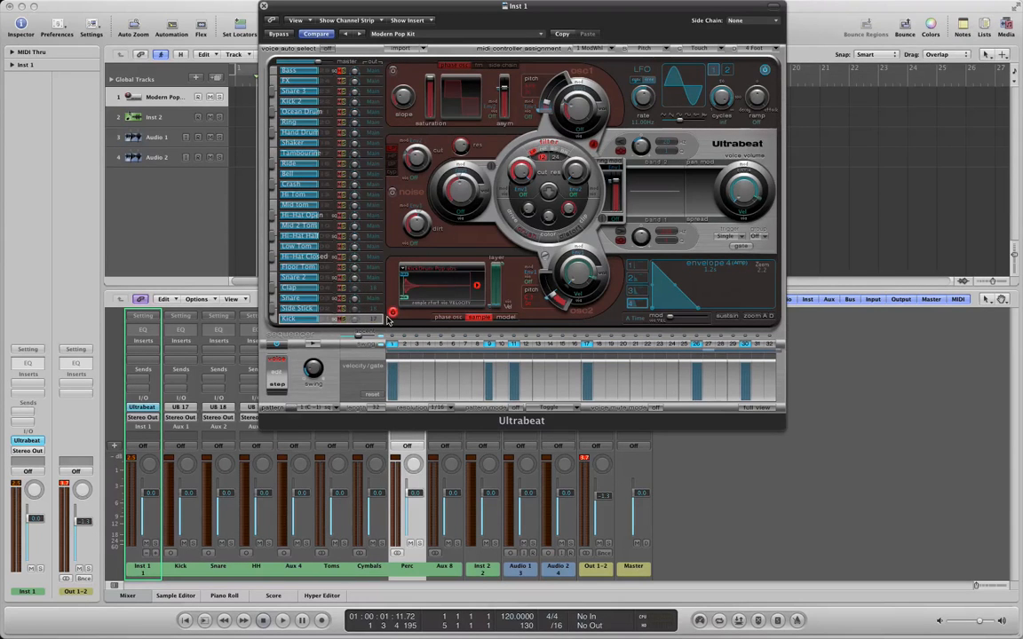
click(373, 303)
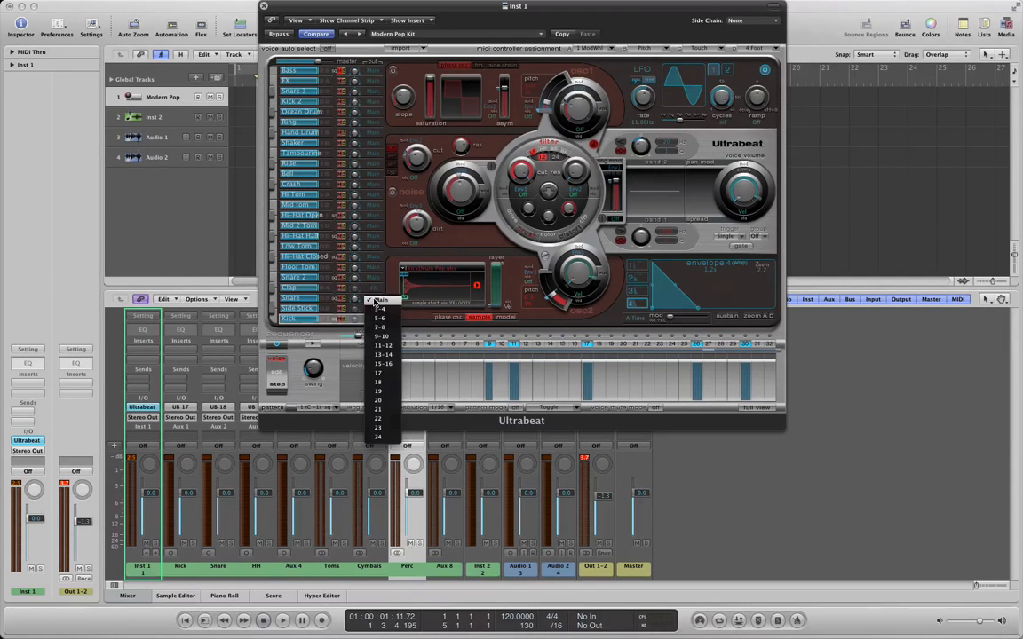
click(380, 382)
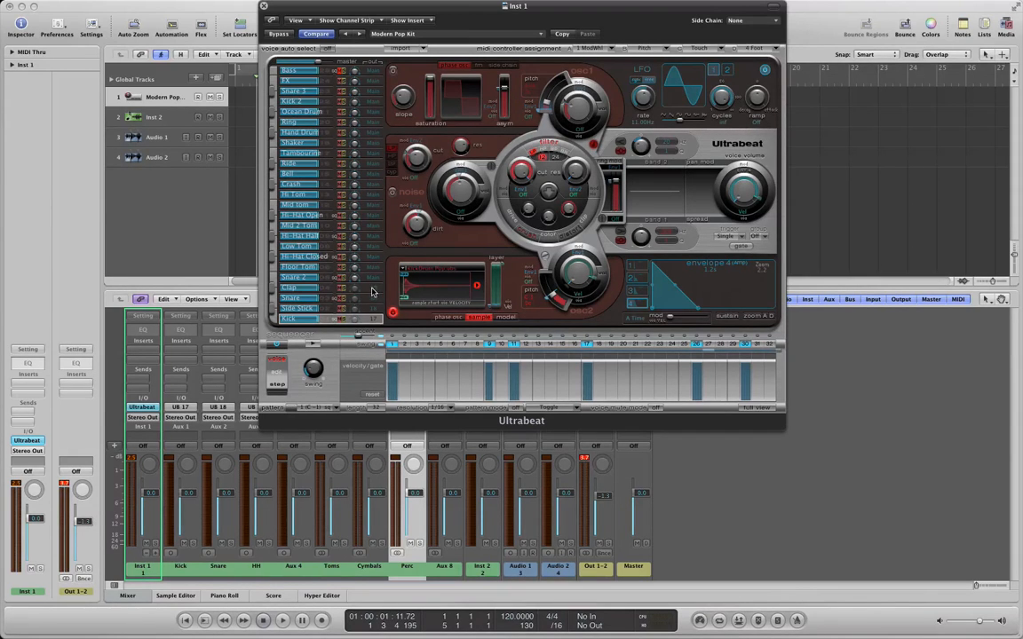
Reroute the Clap sound to output 9-10 and rename the Aux 8 channel strip as Claps.
click(372, 292)
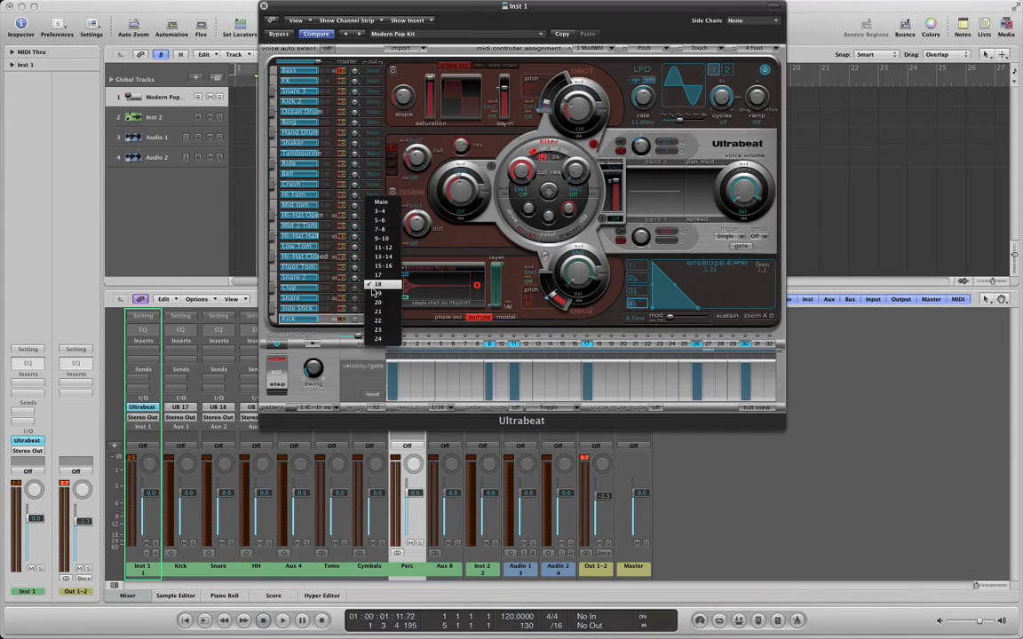
click(378, 237)
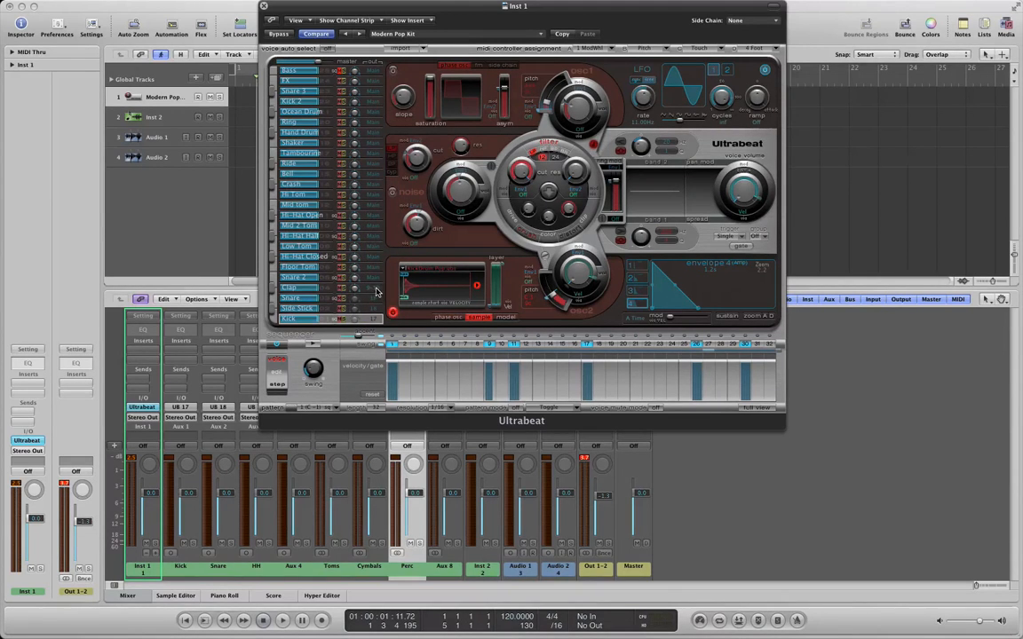
drag(362, 7, 516, 22)
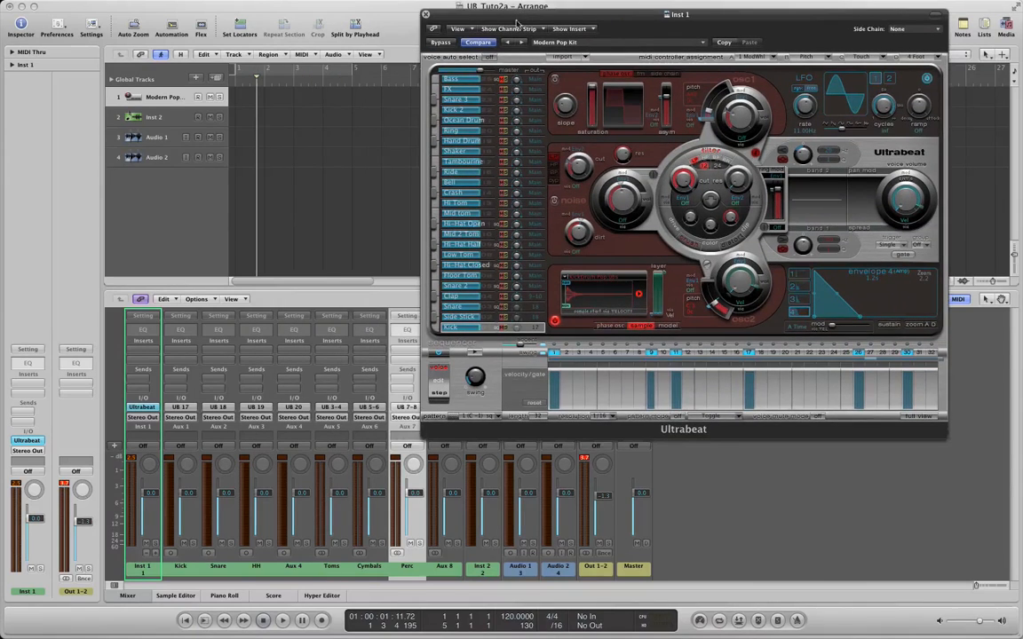
click(442, 569)
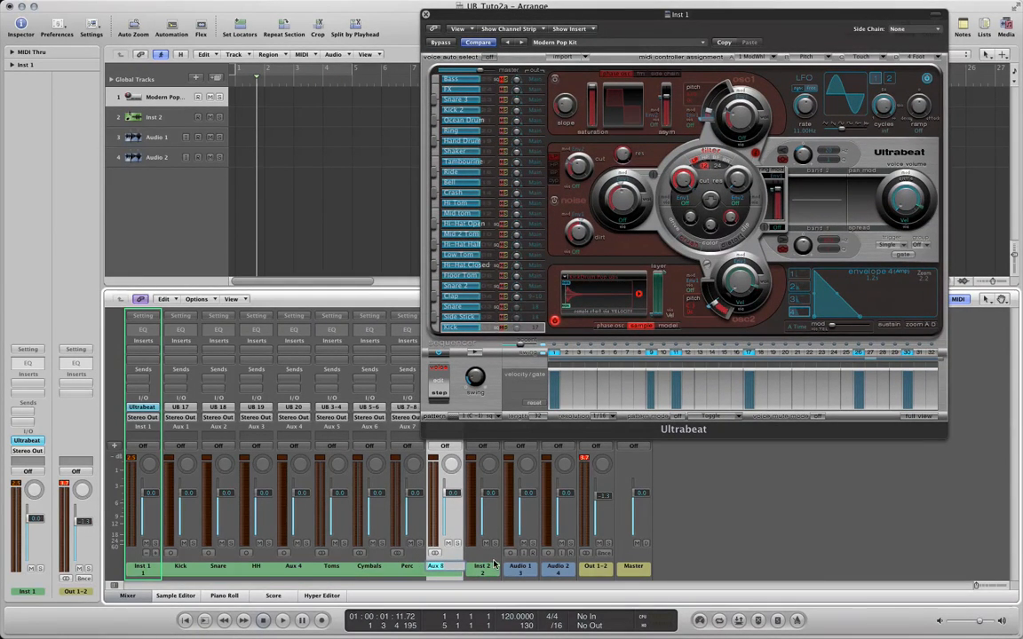
double_click(440, 566)
text(Claps)
key(Return)
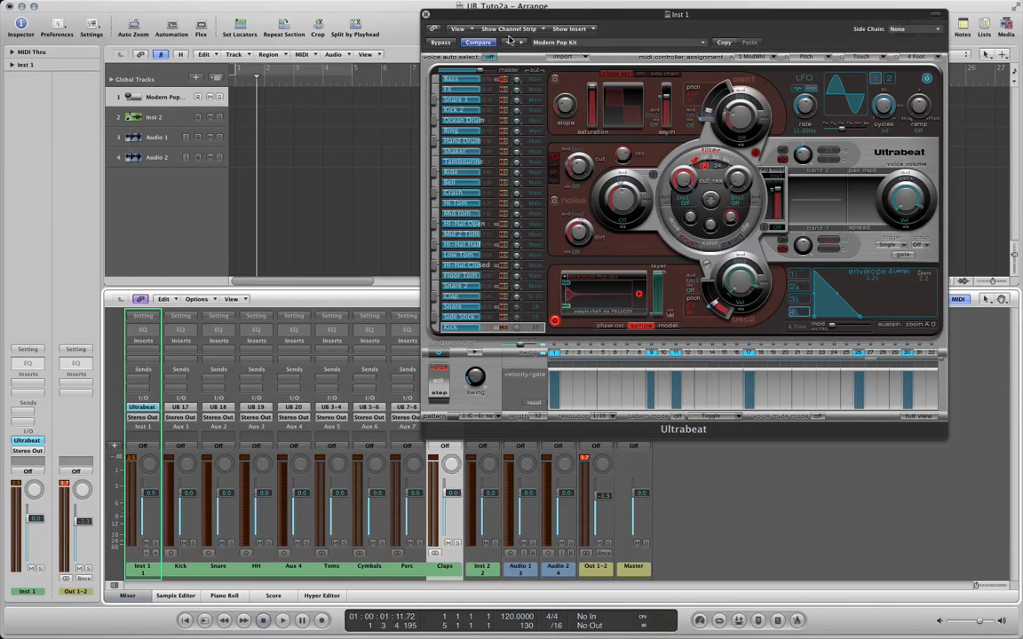
Route Ultrabeat's Snare 2 sound to output 18 and the Floor Tom sound to output 3-4.
drag(480, 14, 314, 12)
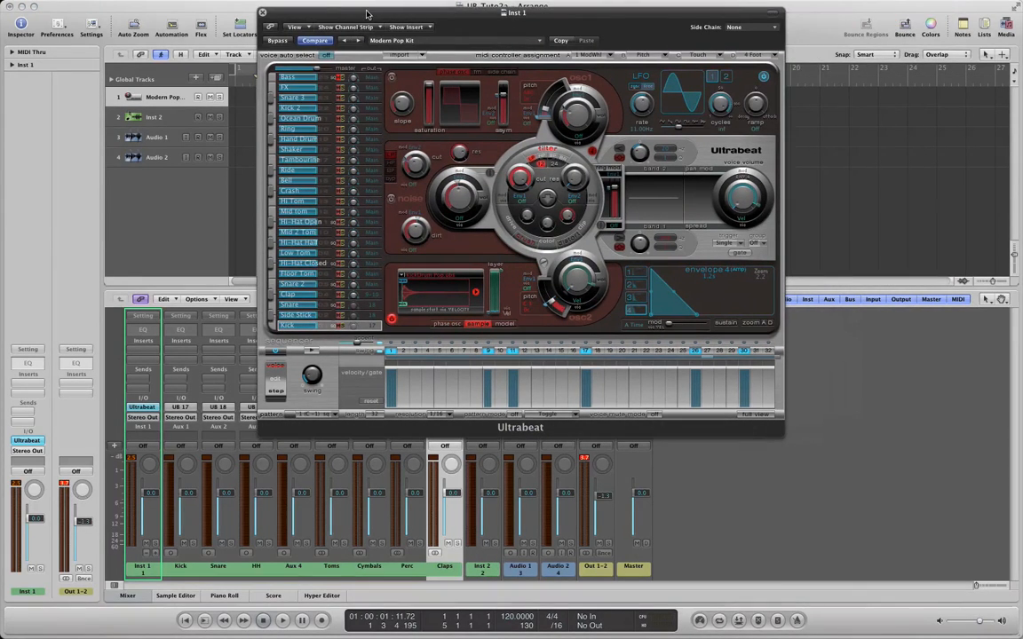
click(371, 287)
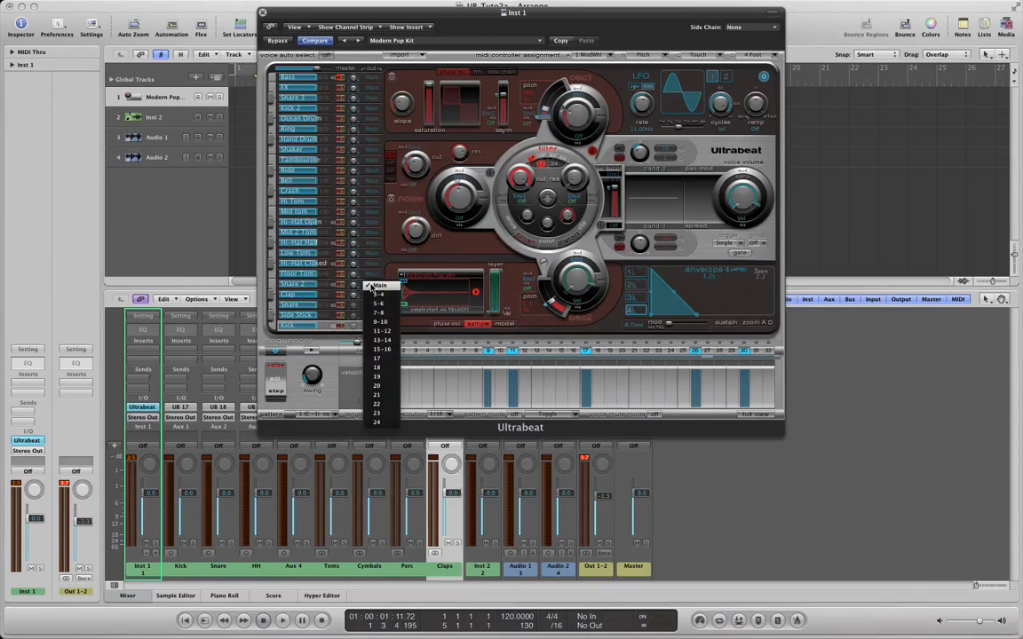
click(380, 370)
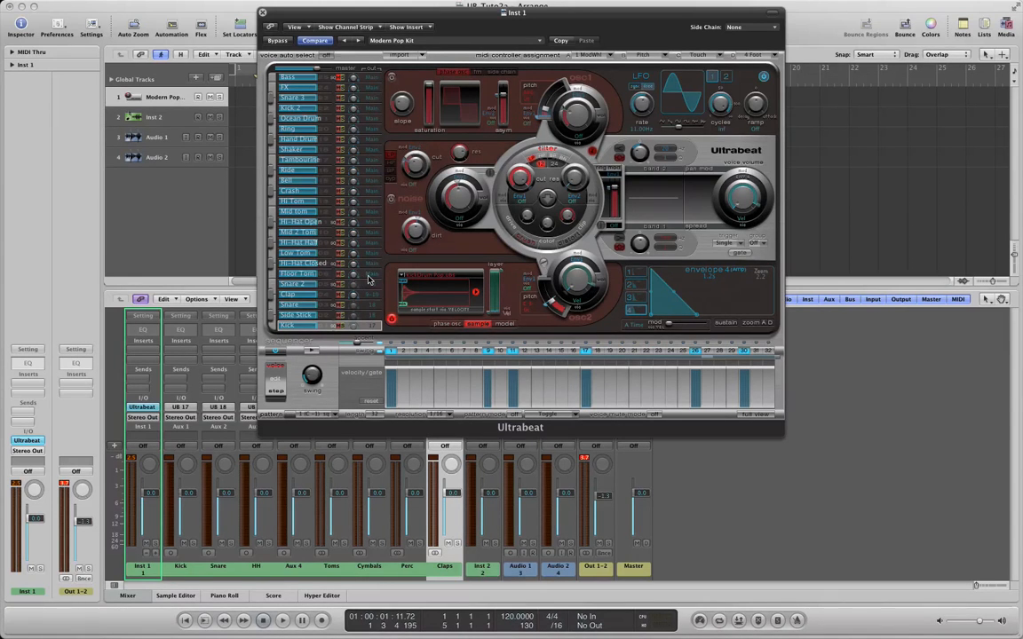
click(369, 279)
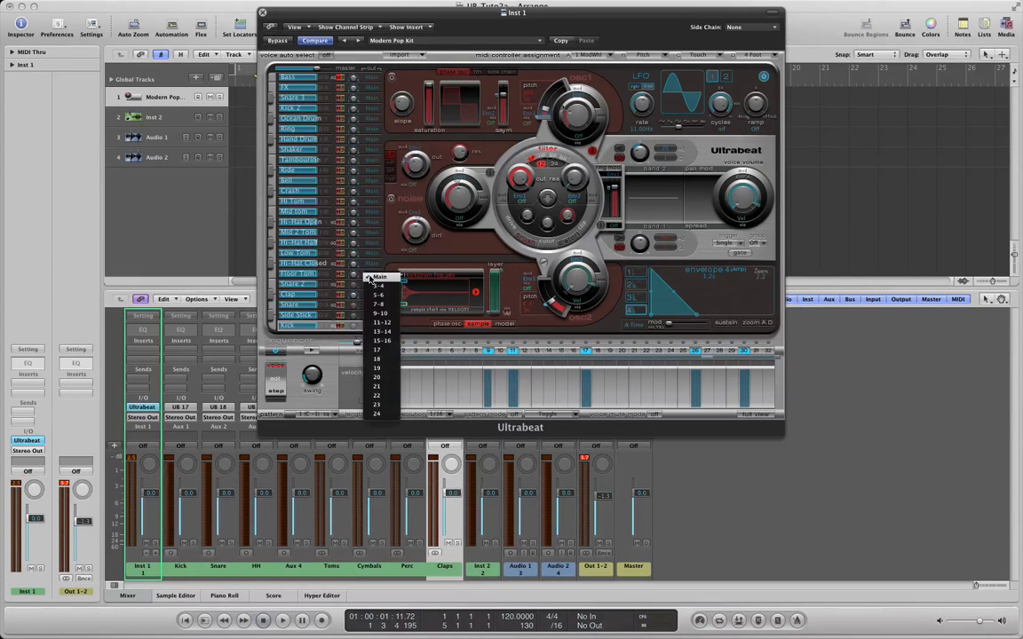
click(346, 270)
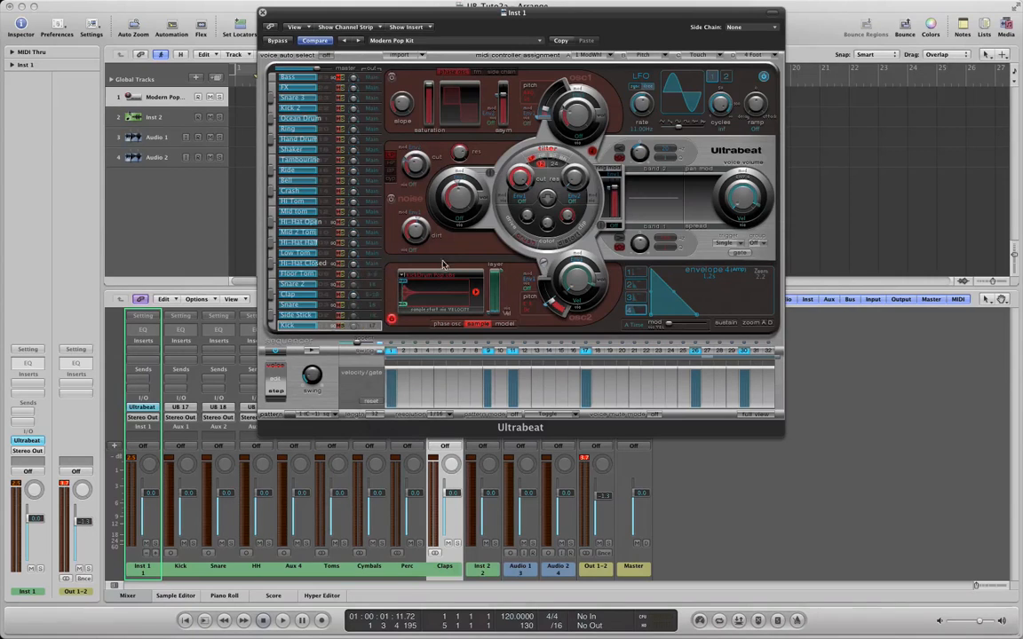
Route the Hi-Hat Closed sound to the output feeding the HH channel and the Low Tom sound to output 3-4.
click(371, 269)
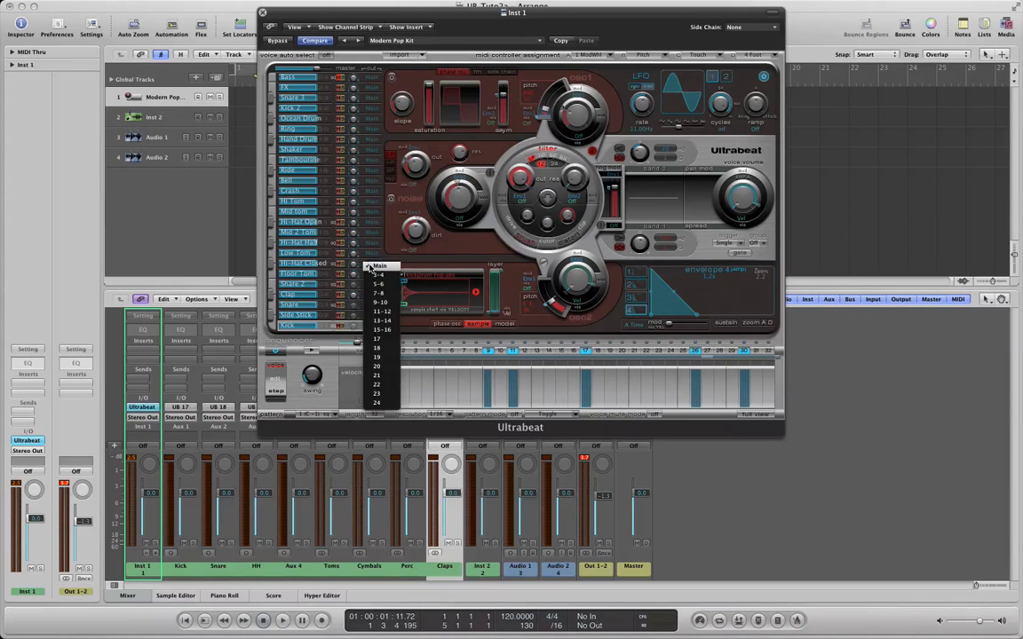
click(375, 348)
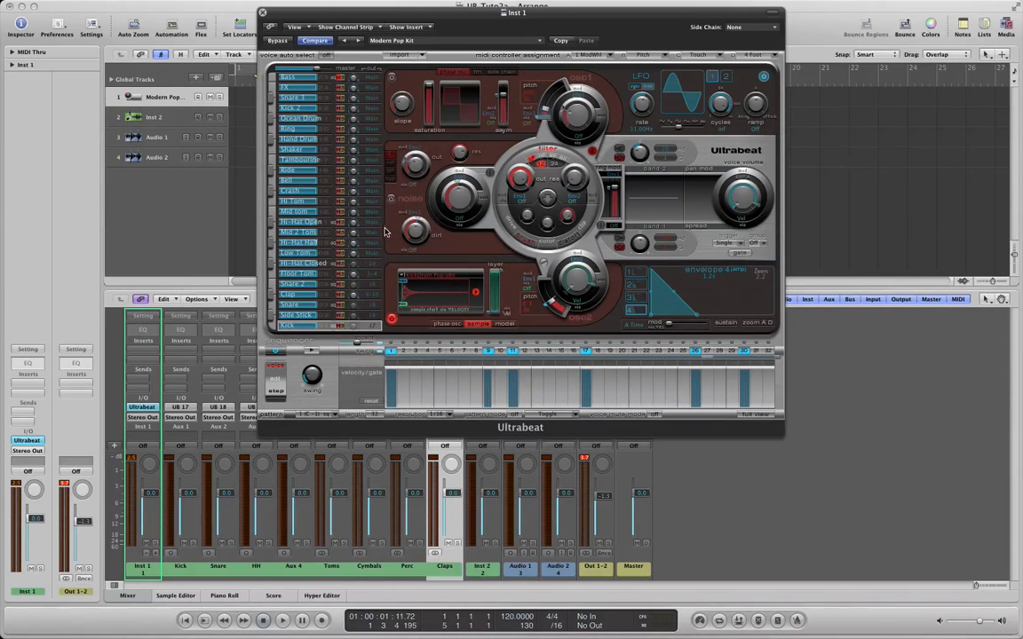
click(369, 254)
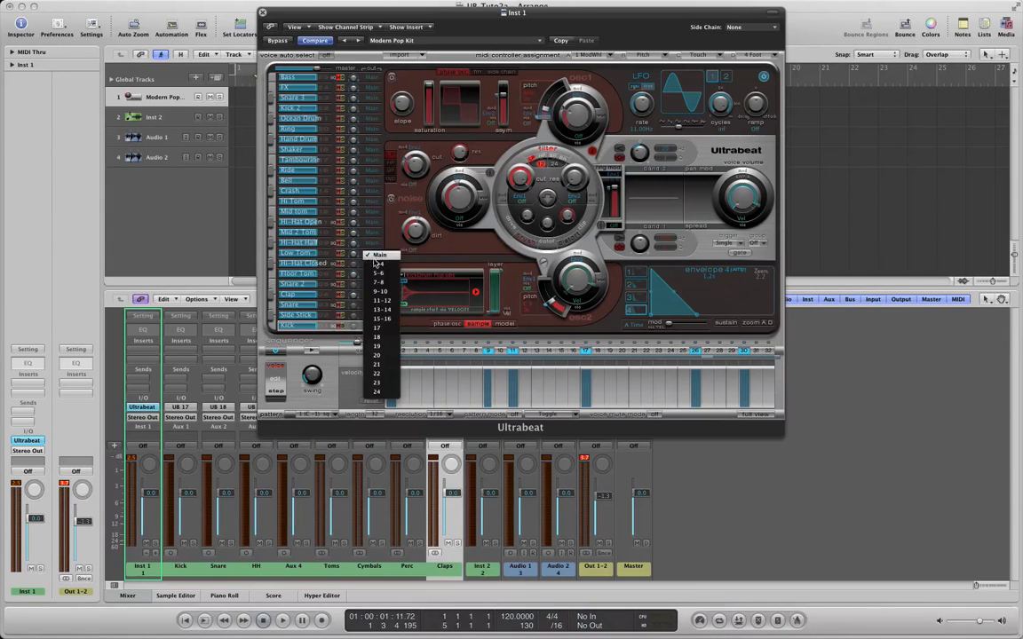
click(375, 264)
Route the Hi-Hat Half sound to the output feeding the HH channel and the Mid 2 Tom sound to output 3-4.
click(374, 243)
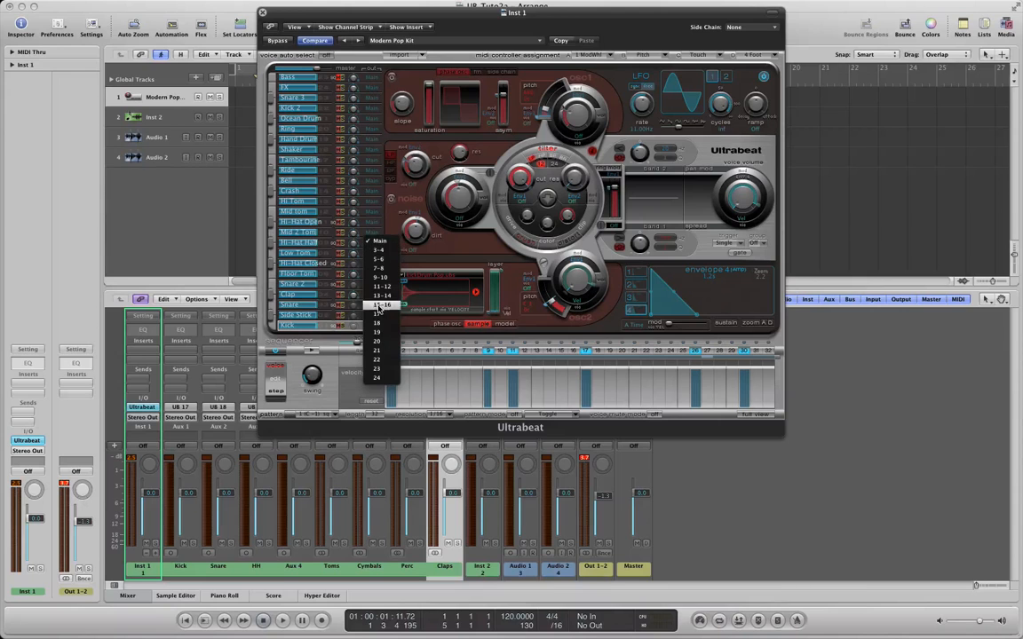
click(376, 341)
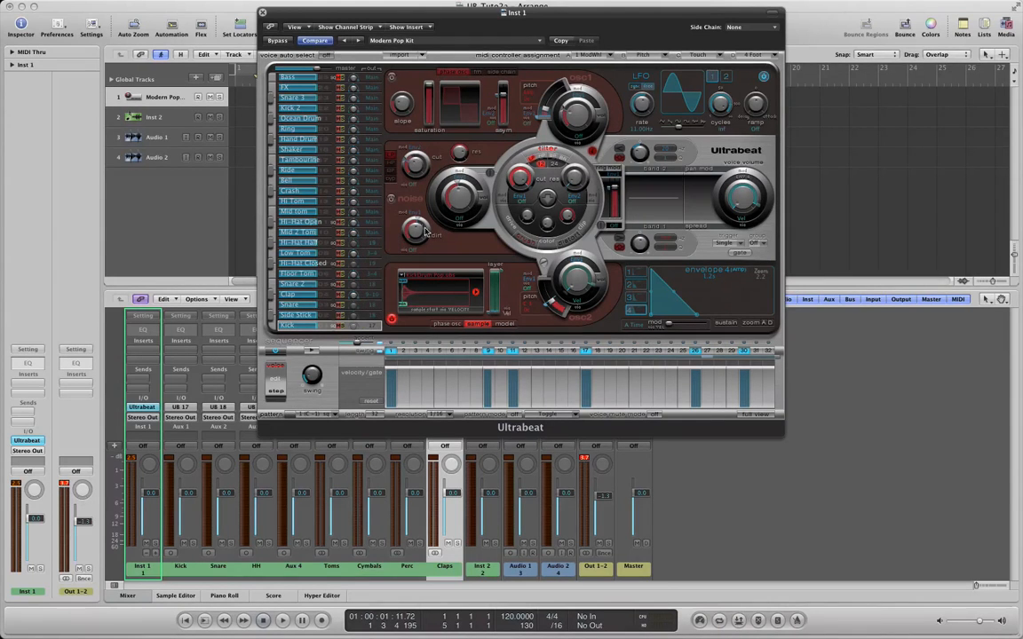
click(376, 235)
click(380, 249)
Route the Hi-Hat Open sound to output 19 and the Mid Tom and Hi Tom sounds to output 3-4.
click(372, 225)
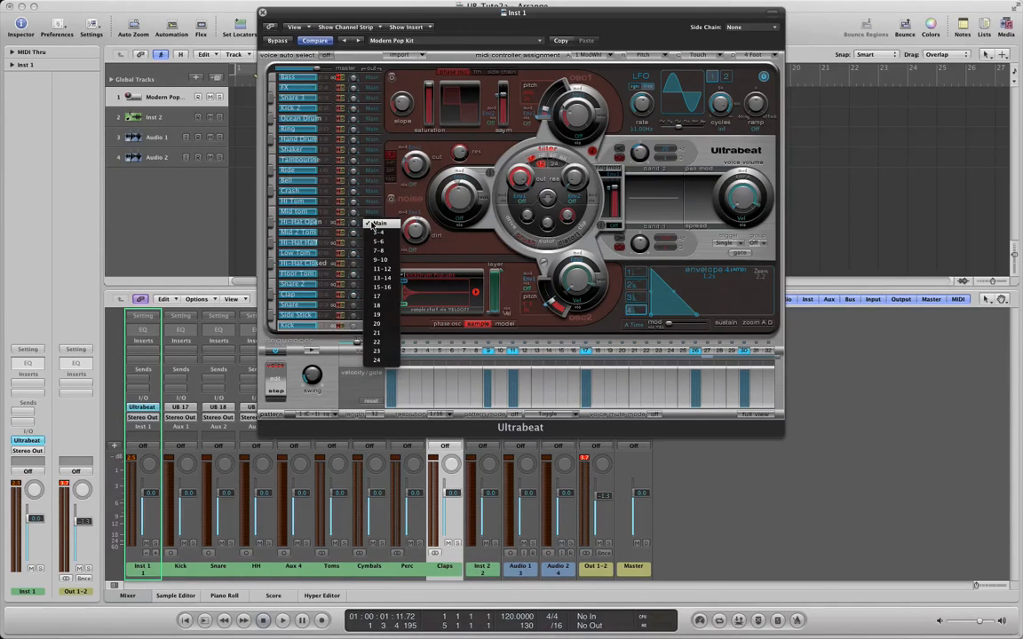
click(376, 232)
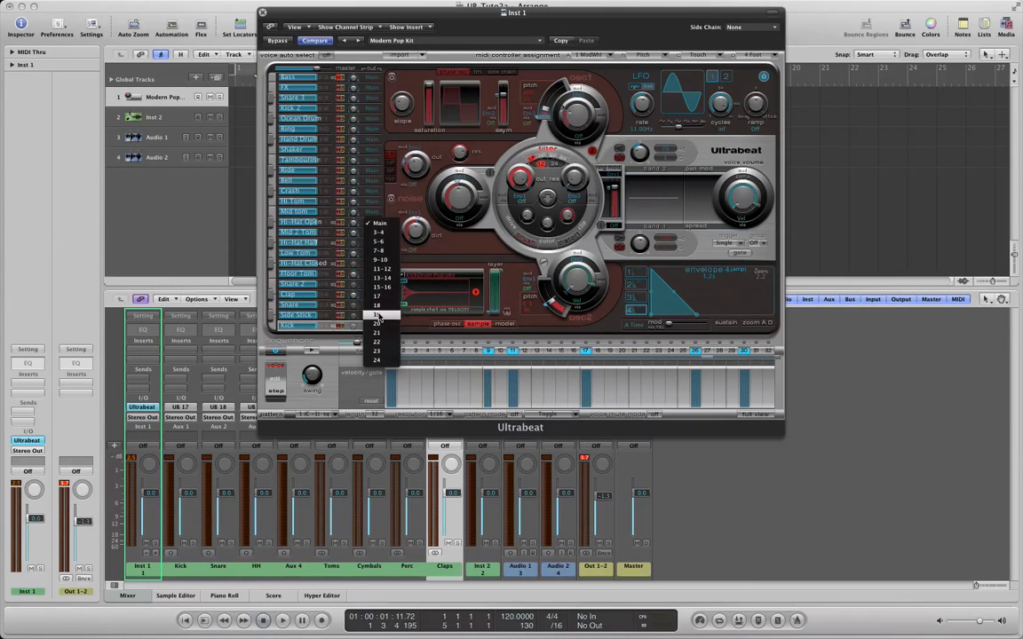
click(368, 203)
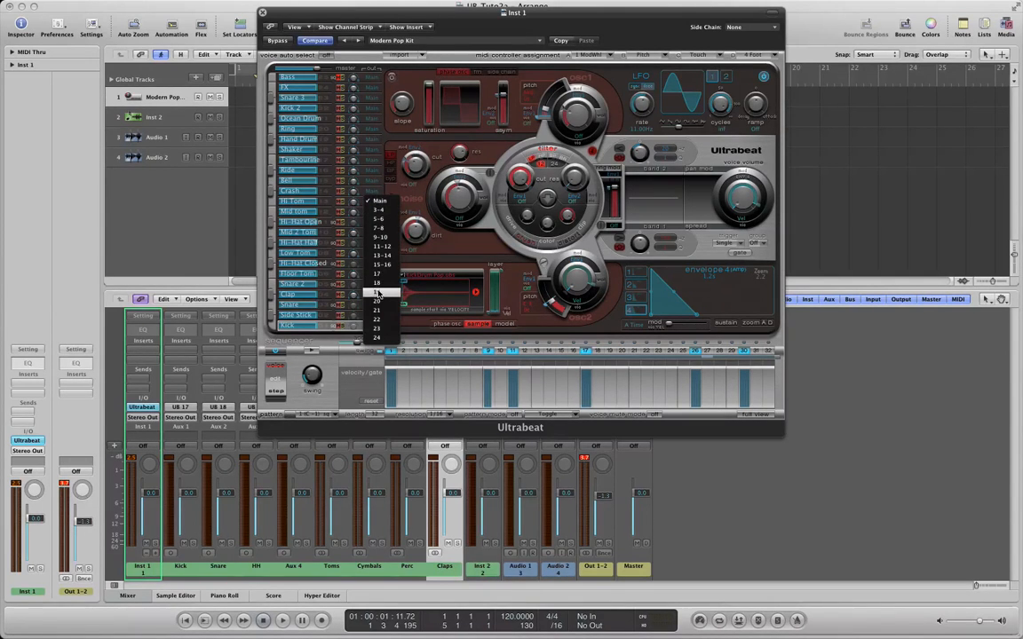
click(377, 210)
Route the Crash, Bell and Ride sounds to output 5-6 for the Cymbals channel.
click(373, 191)
click(350, 170)
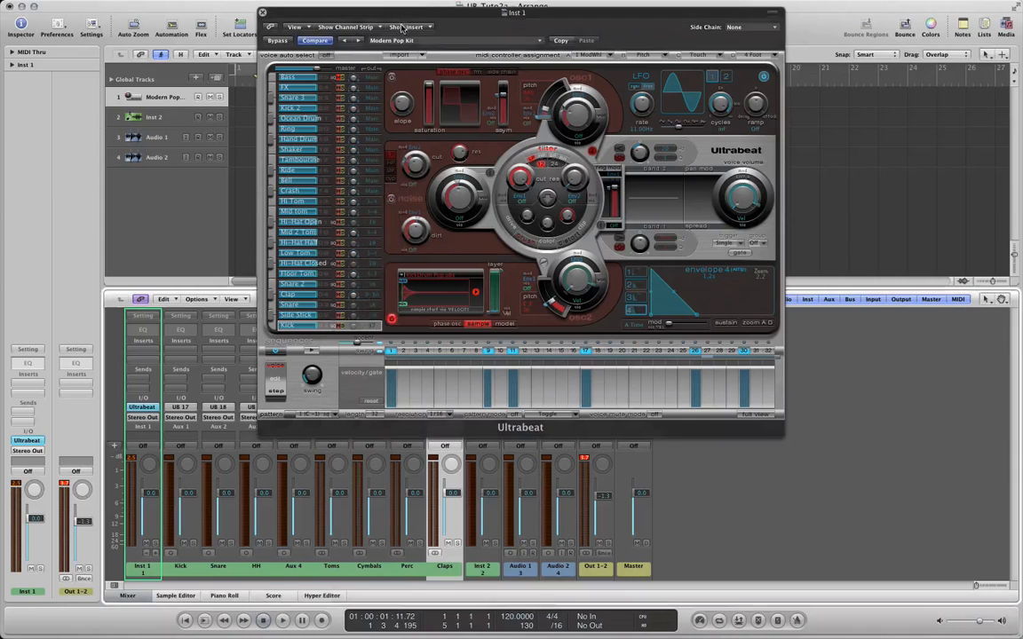
drag(395, 13, 362, 7)
click(334, 187)
click(351, 205)
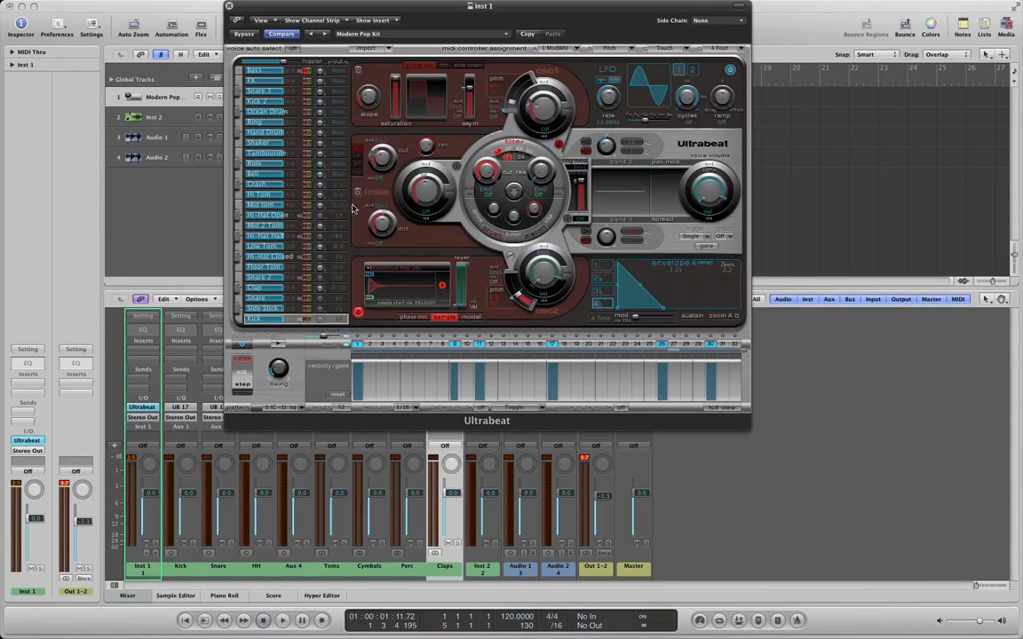
click(338, 174)
click(346, 194)
click(338, 163)
click(343, 184)
Route the Tambourine, Shaker, Hand Drum, Ring and Ocean Drum sounds to output 7-8 for the Perc channel.
click(334, 153)
click(345, 181)
click(335, 143)
click(351, 190)
click(249, 124)
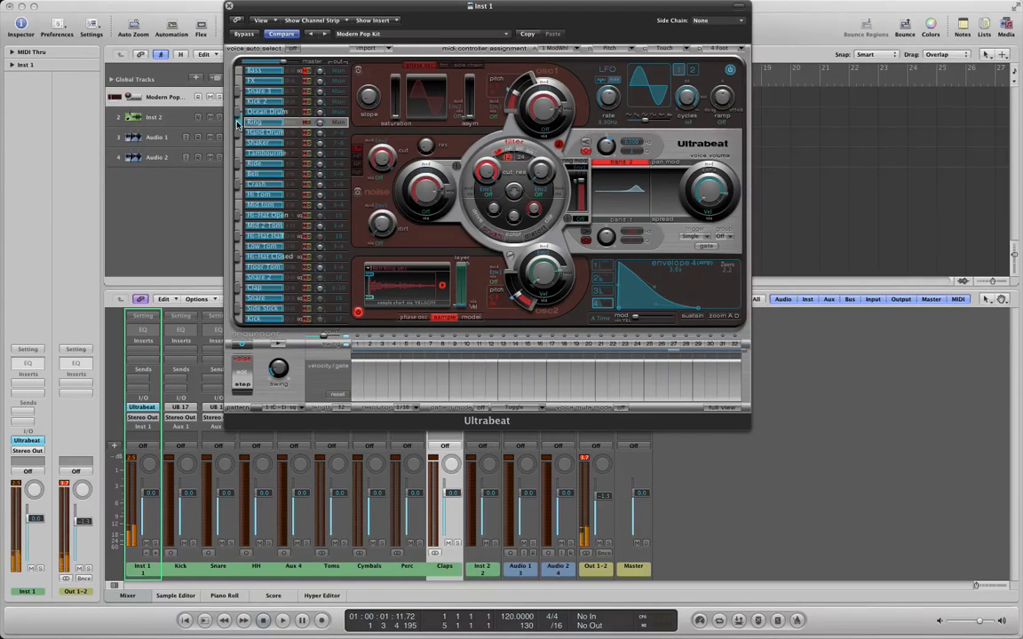
click(336, 123)
click(348, 151)
click(336, 112)
click(347, 141)
Route the Kick 2 sound to output 17 and the Snare 3 sound to output 18.
click(336, 102)
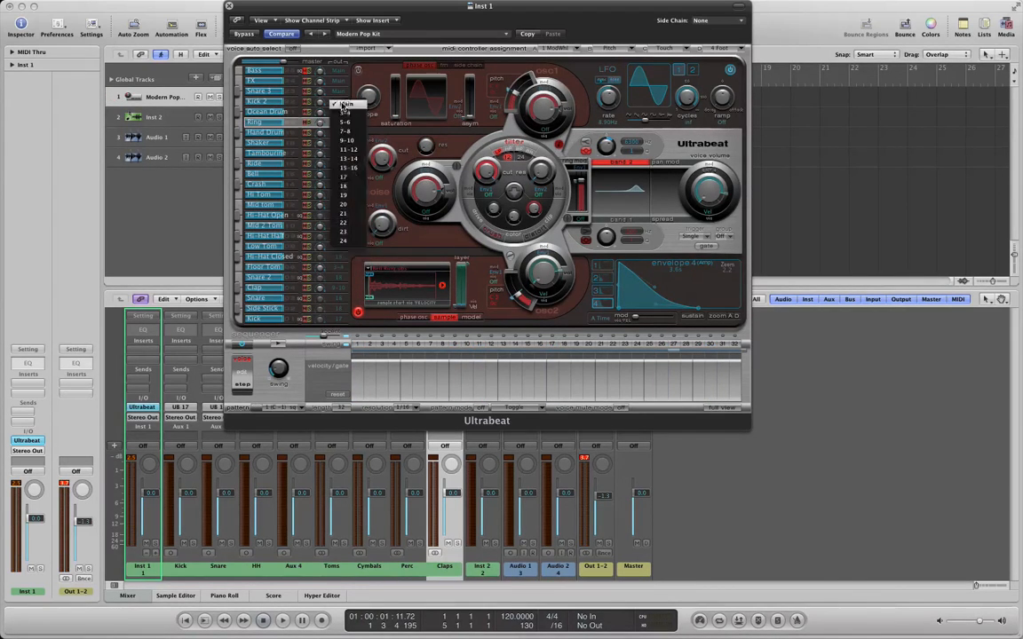
click(347, 176)
click(335, 92)
click(347, 175)
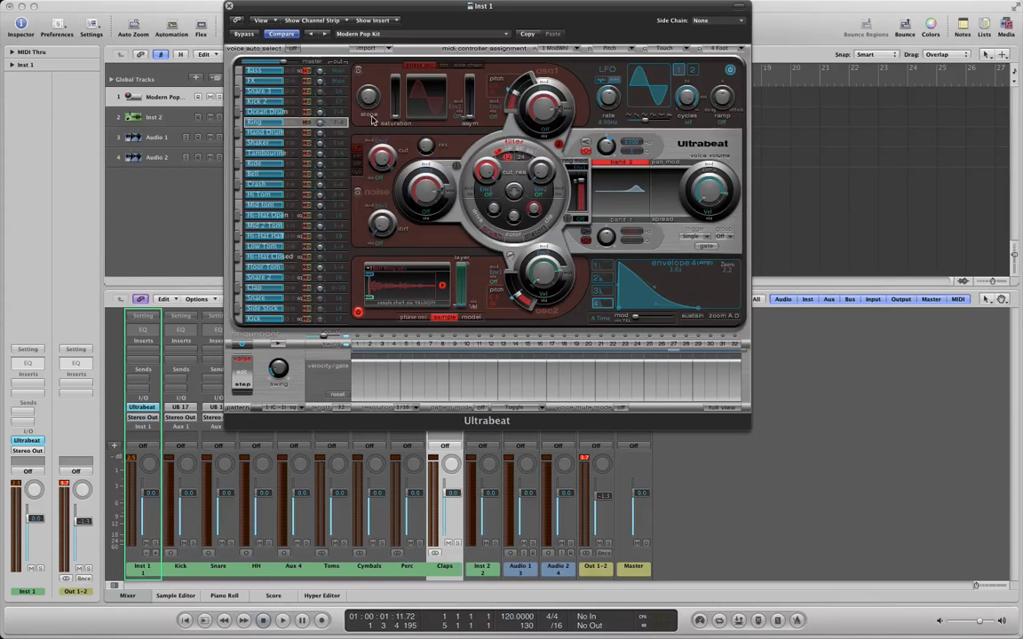
Route the FX sound to output 9-10 and the Bass sound to output 20.
click(336, 82)
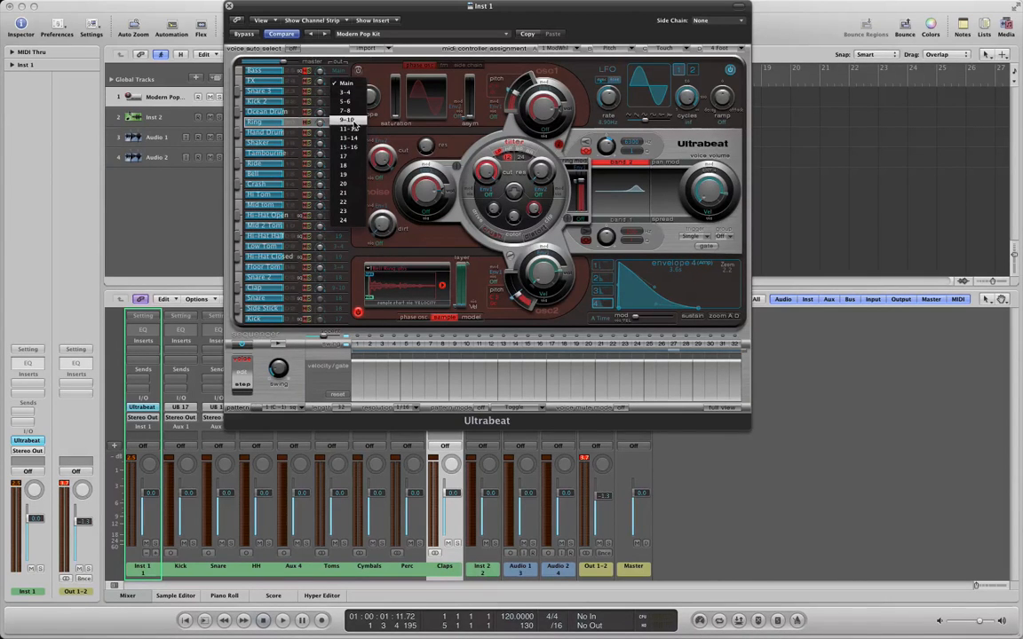
click(350, 121)
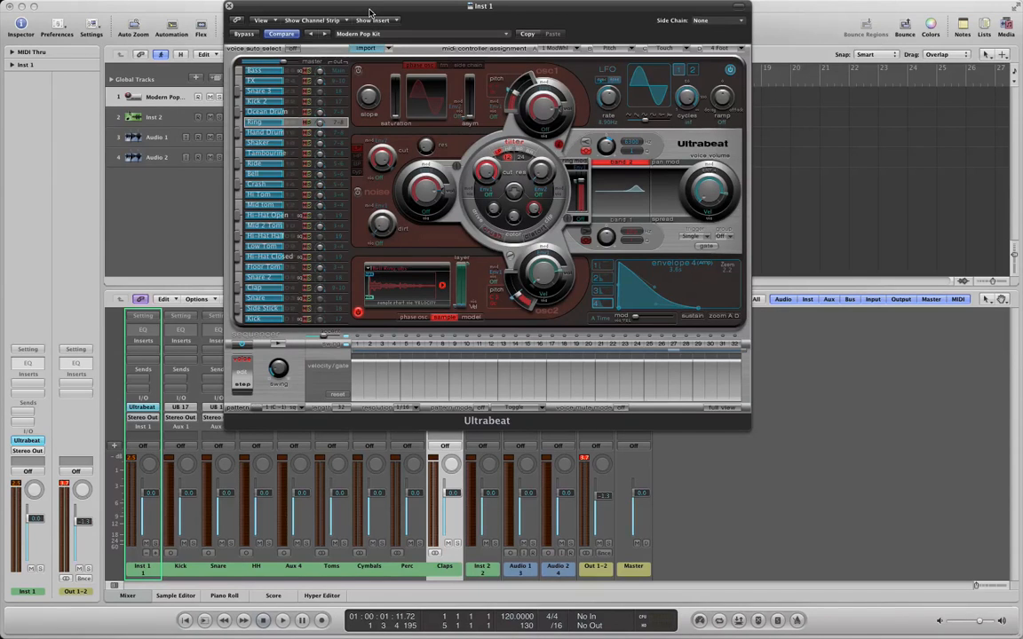
drag(369, 11, 565, 14)
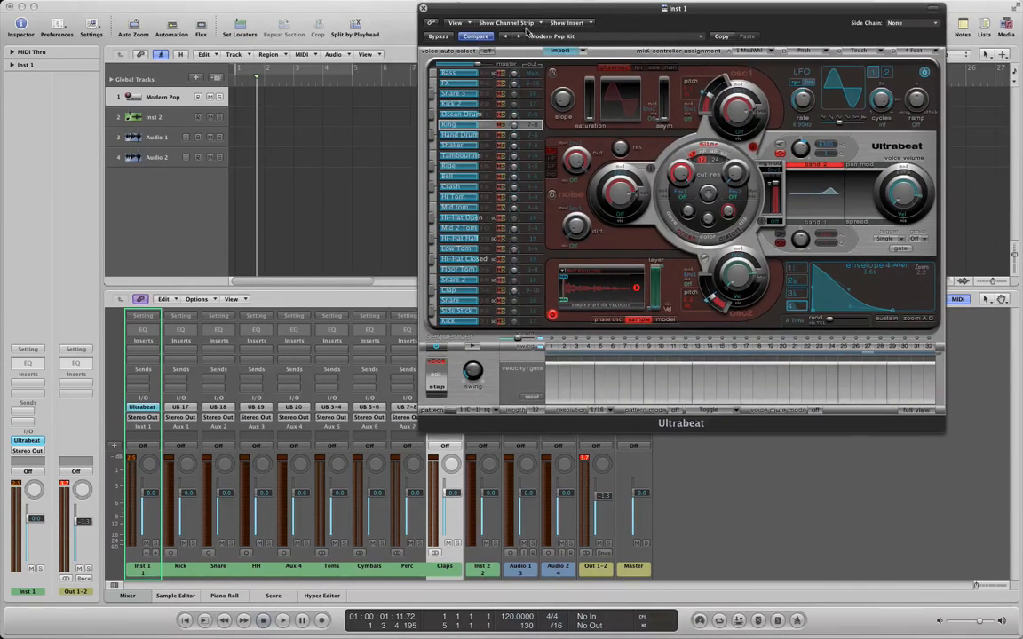
click(436, 76)
click(472, 75)
click(535, 74)
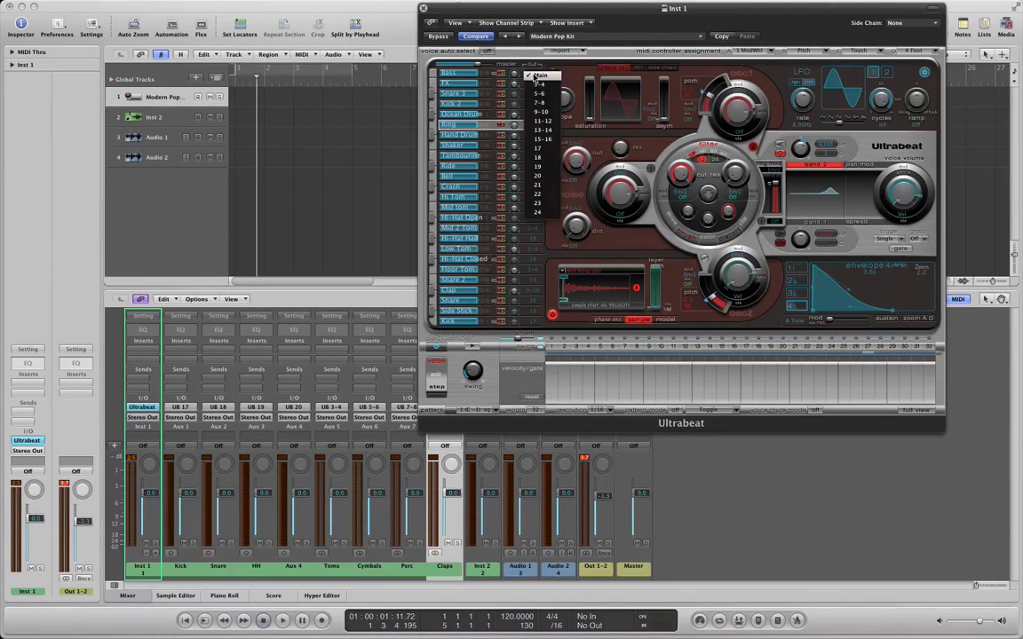
click(539, 182)
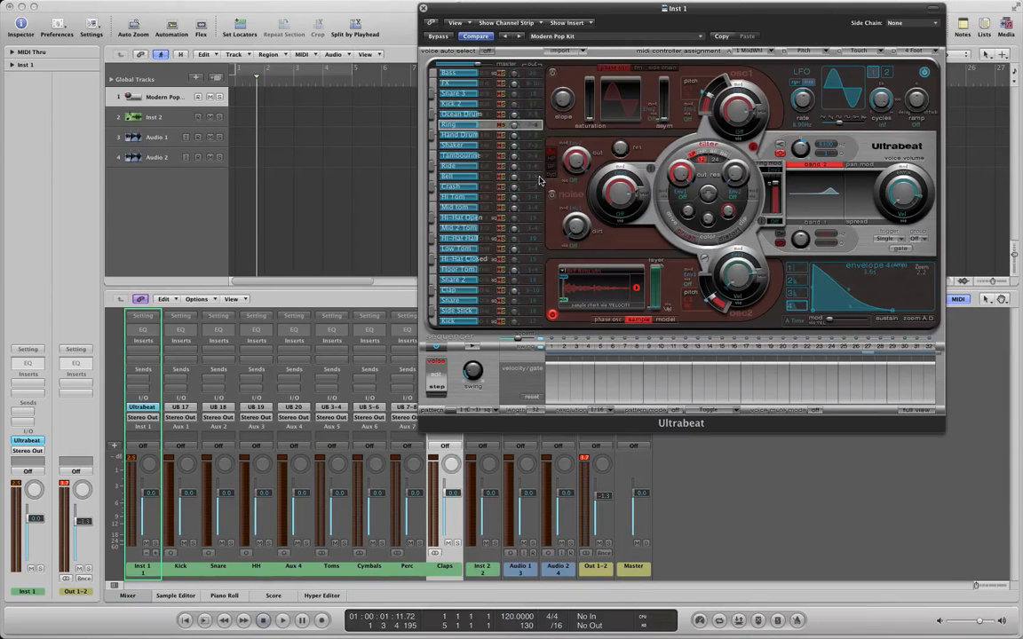
Rename the Aux 4 channel strip as Bass and the Inst 1 channel strip as Main.
click(293, 568)
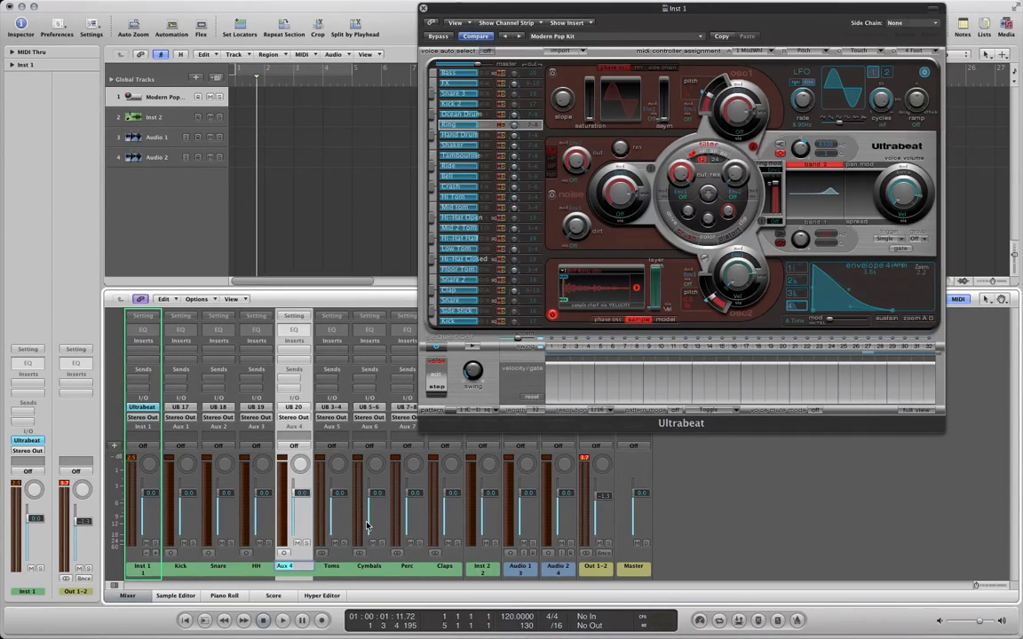
text(Bass)
key(Return)
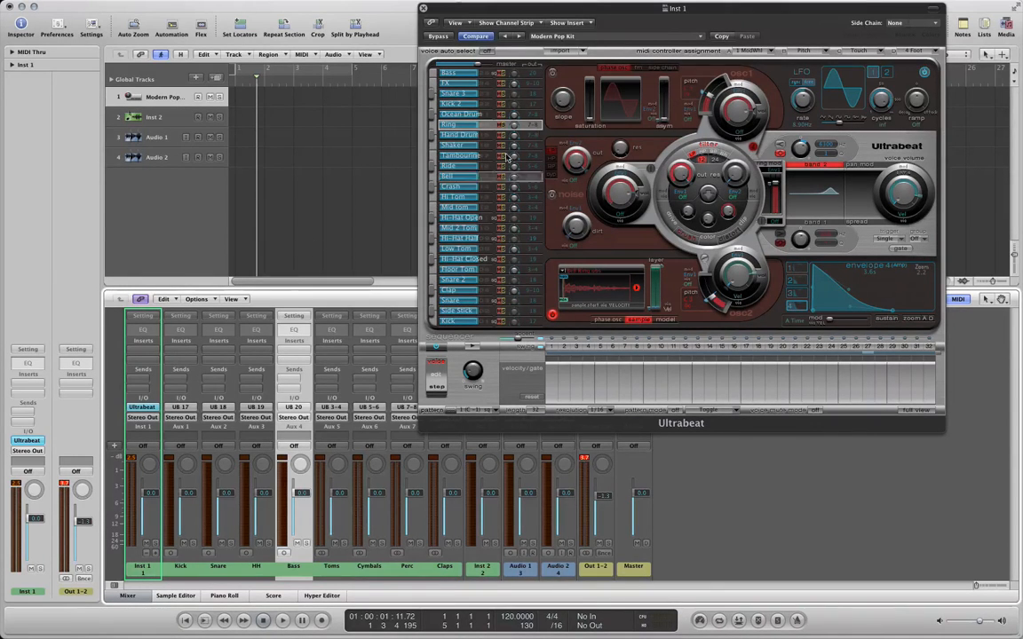
drag(510, 13, 422, 11)
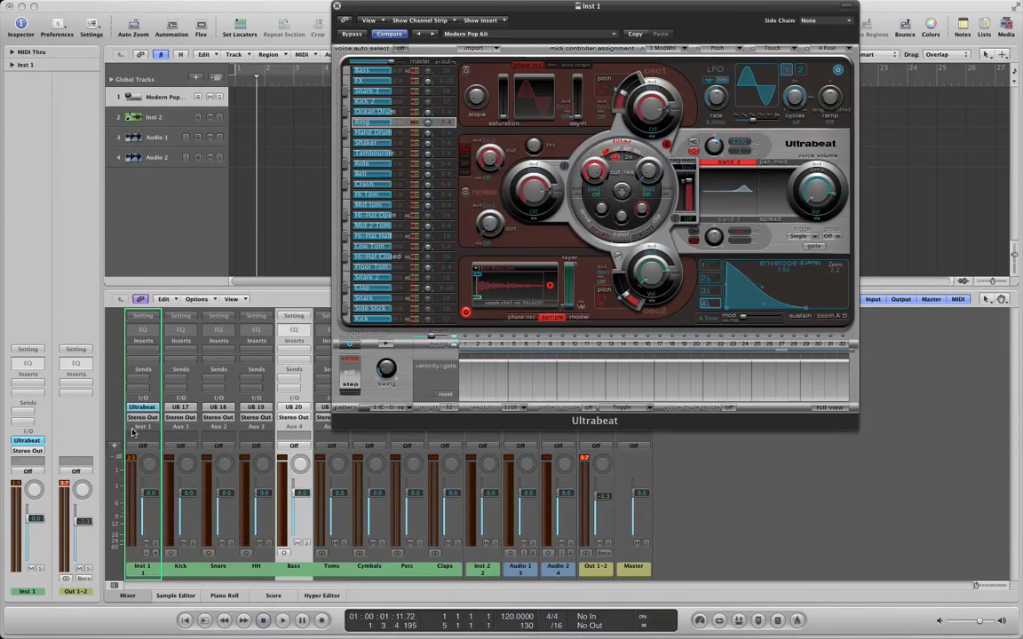
double_click(140, 569)
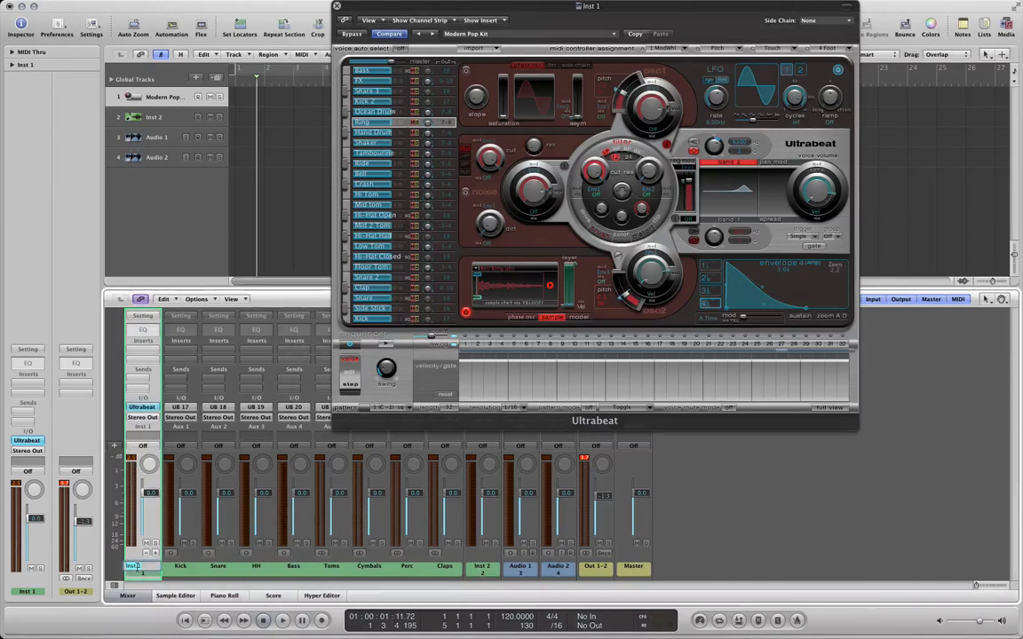
text(Main)
key(Return)
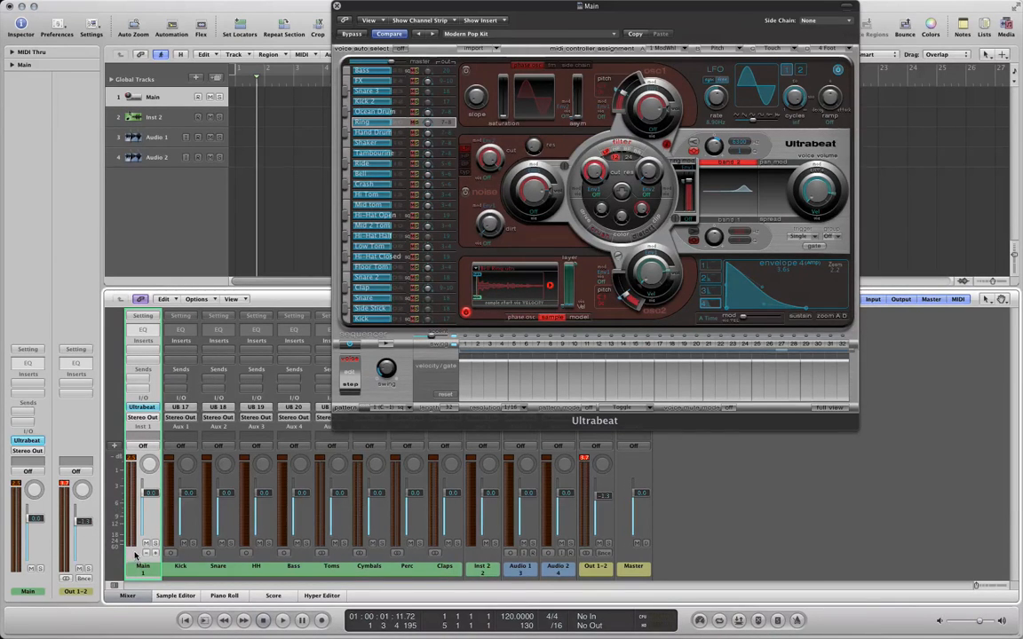
Play the Ultrabeat pattern sequencer and mute the Bass channel strip, then stop playback.
click(385, 346)
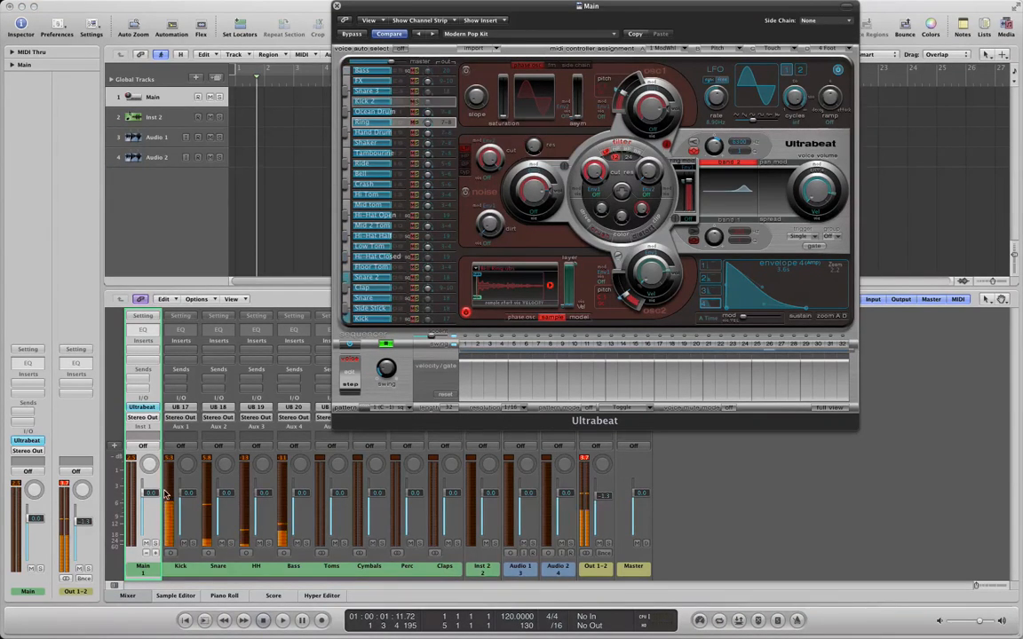
click(299, 544)
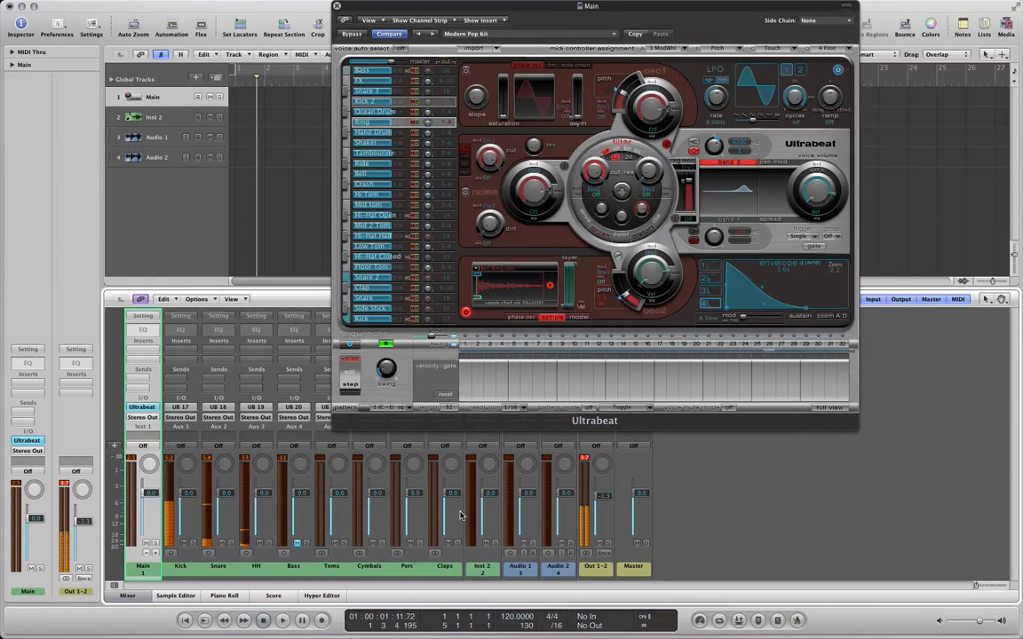
click(387, 345)
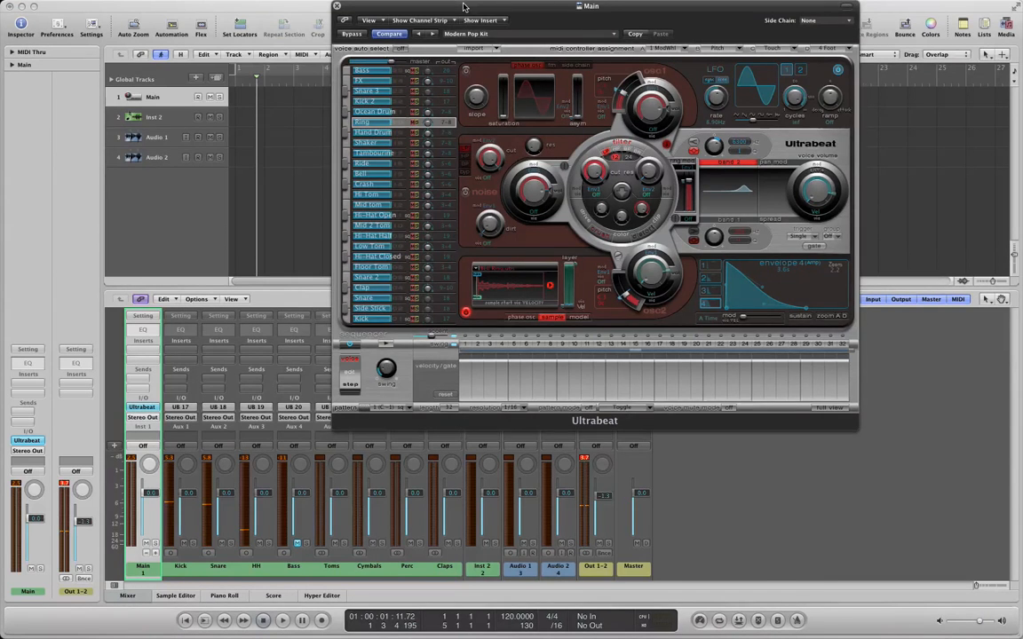
Move the Ultrabeat window clear of the channel strips and pan the HH channel to +13.
drag(463, 6, 384, 6)
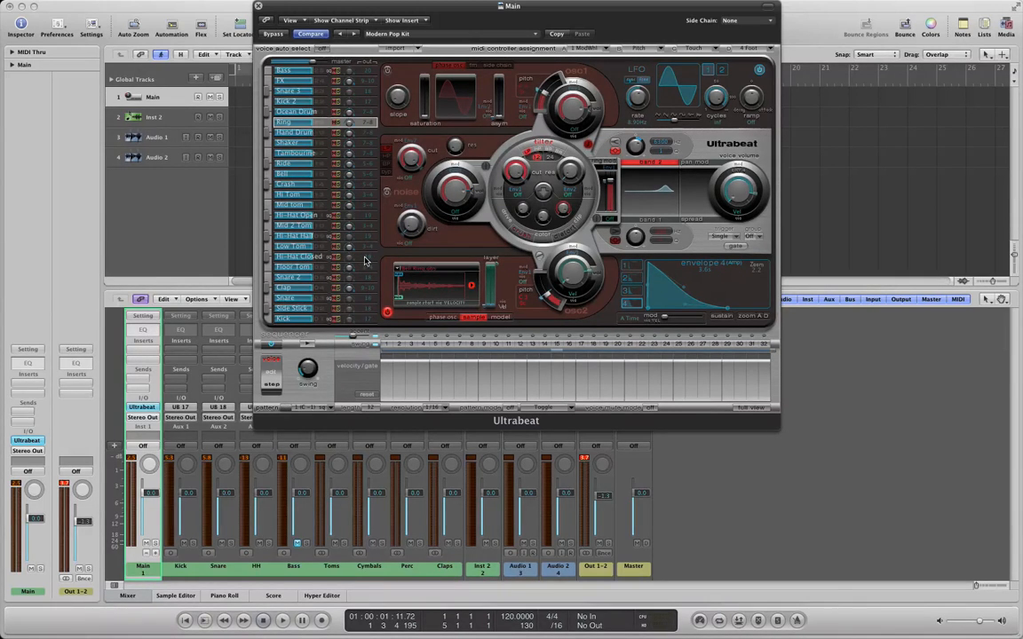
drag(316, 10, 411, 11)
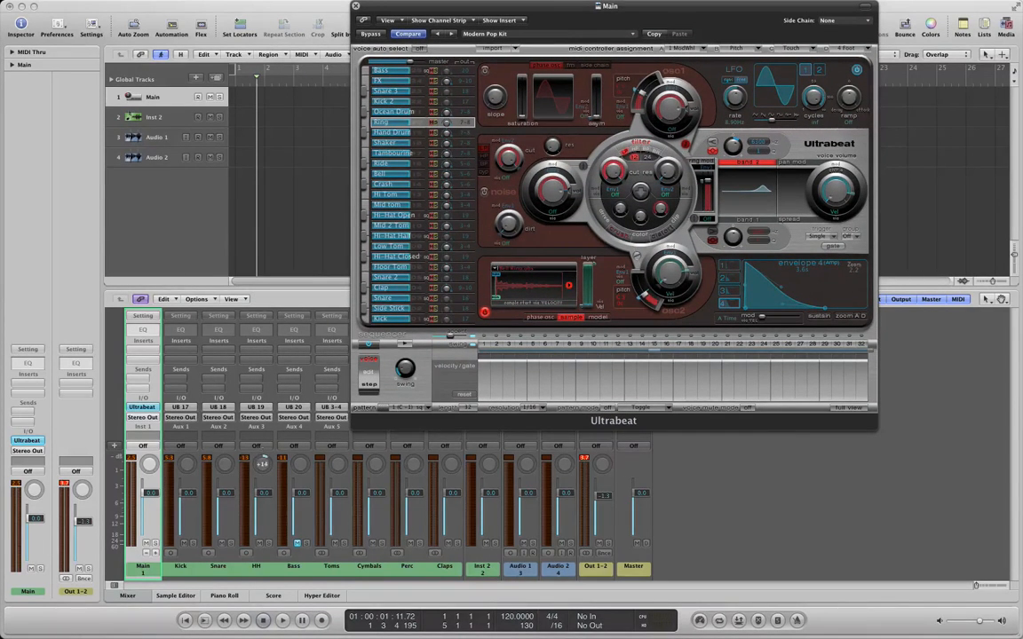
drag(262, 463, 262, 465)
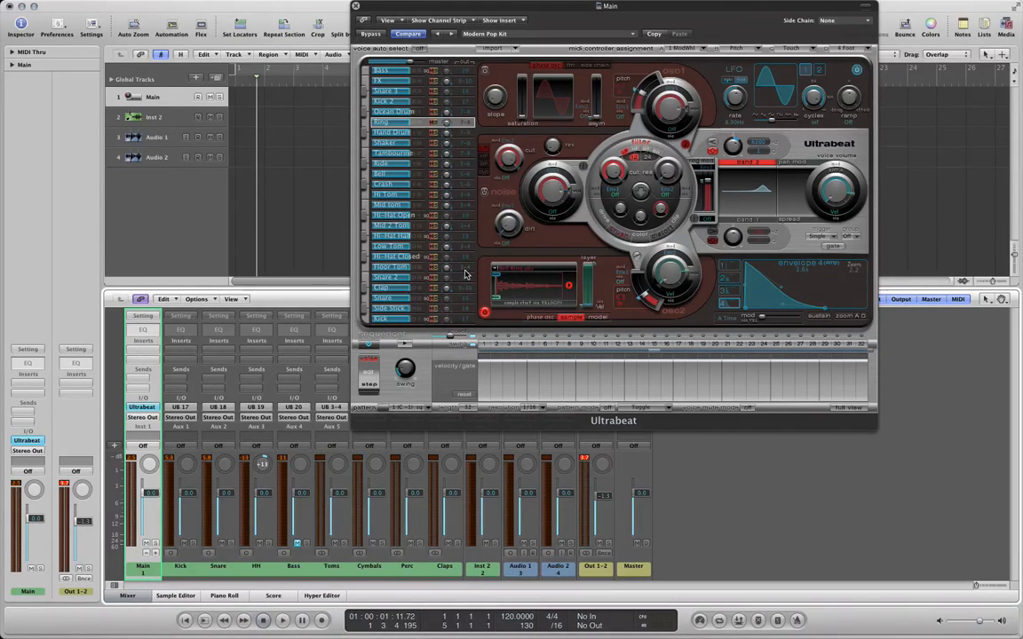
Adjust the individual stereo pan of the Floor Tom, Low Tom, Mid 2 Tom and a higher sound in the drum list.
drag(447, 273, 451, 333)
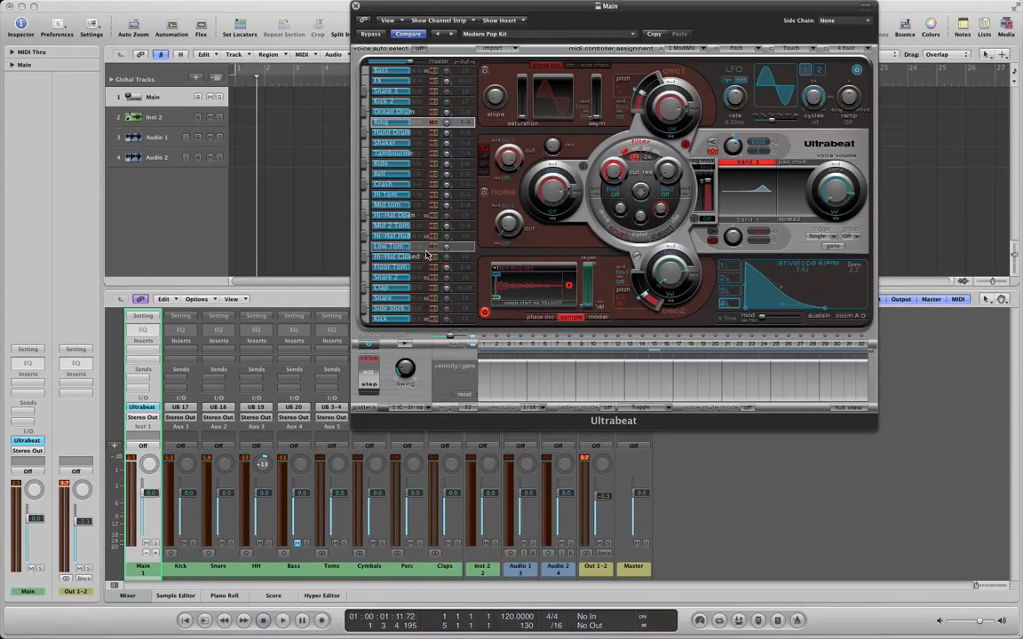
drag(447, 249, 449, 284)
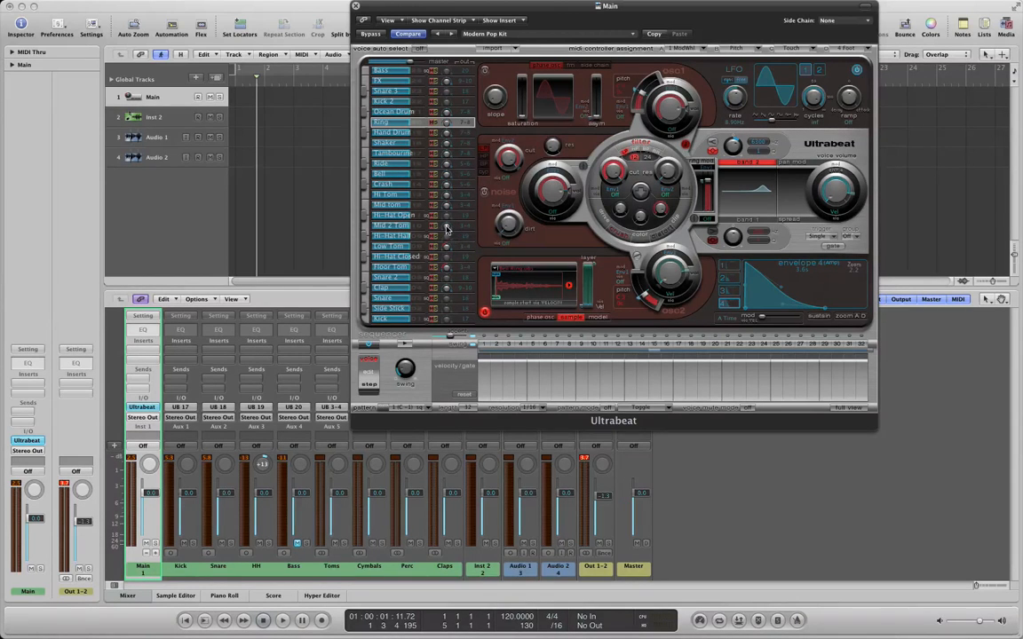
mouse_move(447, 230)
mouse_down()
mouse_move(446, 244)
mouse_move(446, 217)
mouse_move(448, 231)
mouse_up()
drag(449, 192, 448, 174)
Audition the Ring and Ocean Drum sounds and adjust their individual pans, setting Ring to 0.76.
click(365, 123)
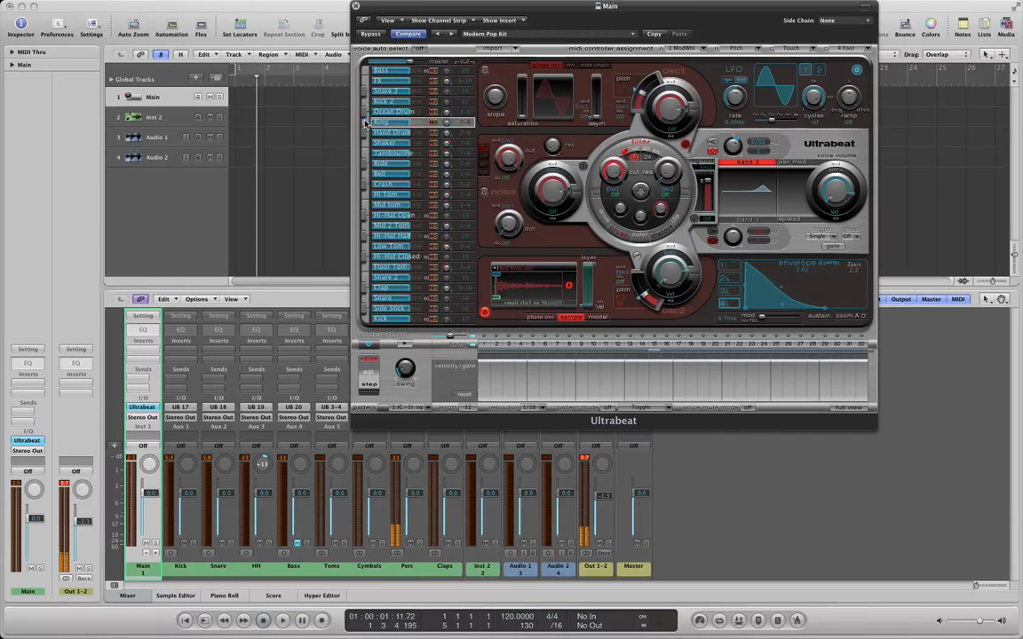
drag(447, 124, 449, 91)
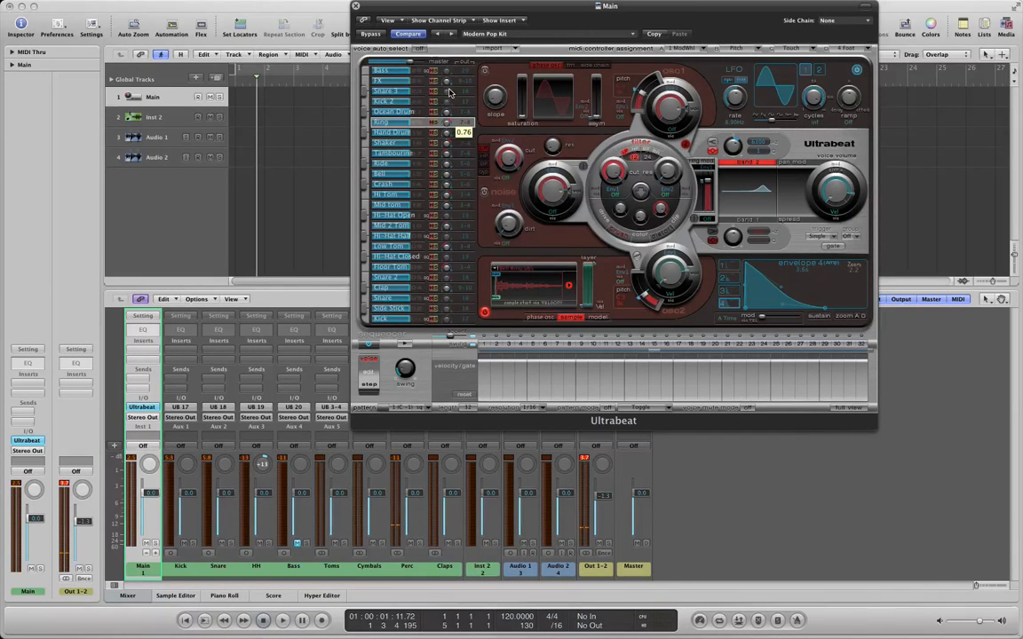
click(365, 112)
drag(446, 113, 446, 115)
Load Hard Crash 2.ubs from the Crash Cymbals folder of Ultrabeat Samples into the FX sound, previewing it before opening.
click(382, 80)
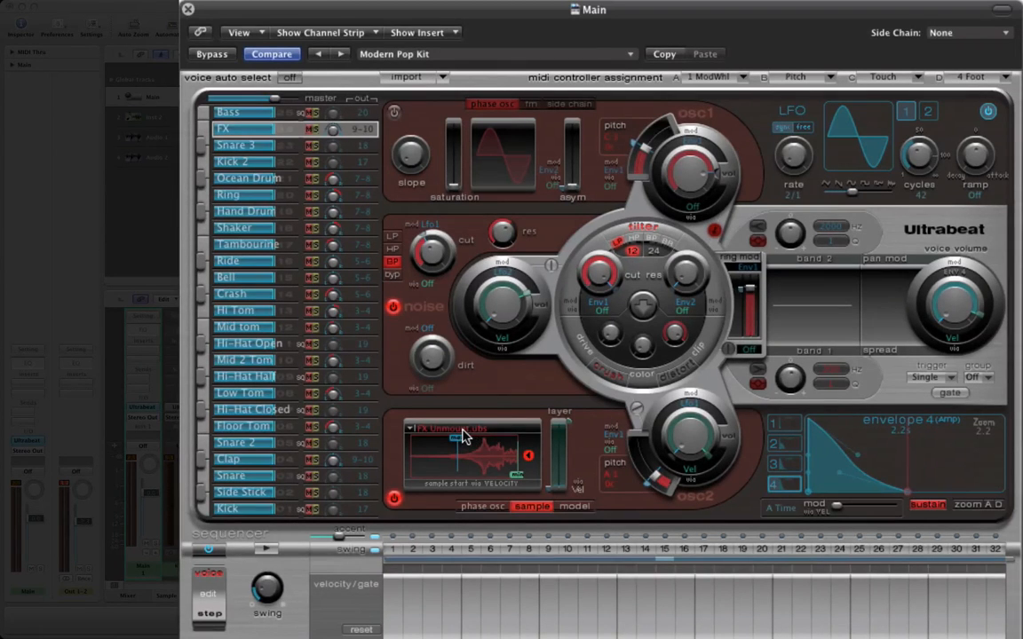
click(459, 431)
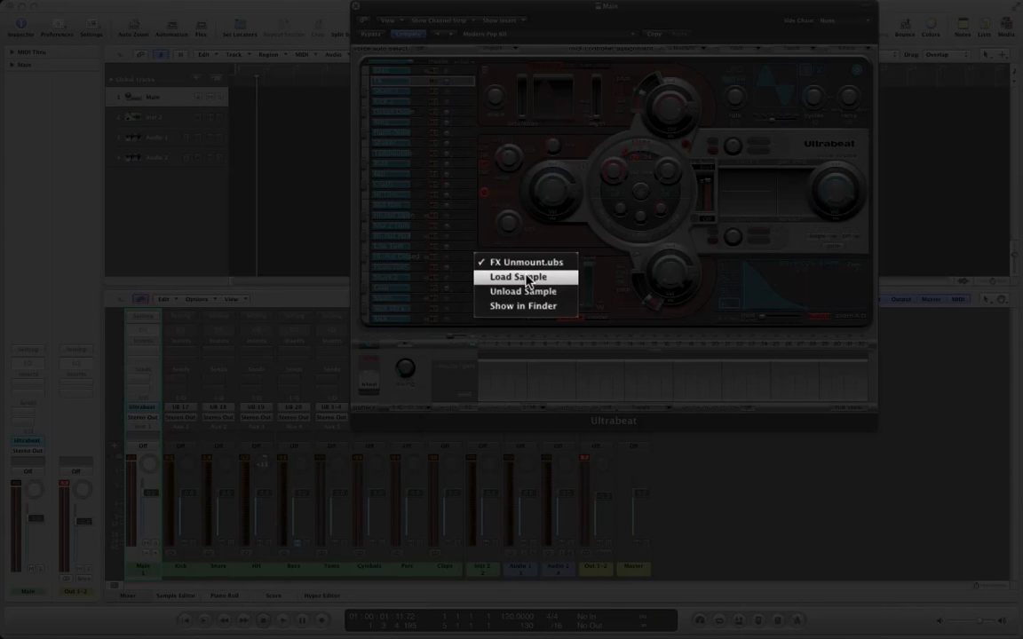
click(525, 277)
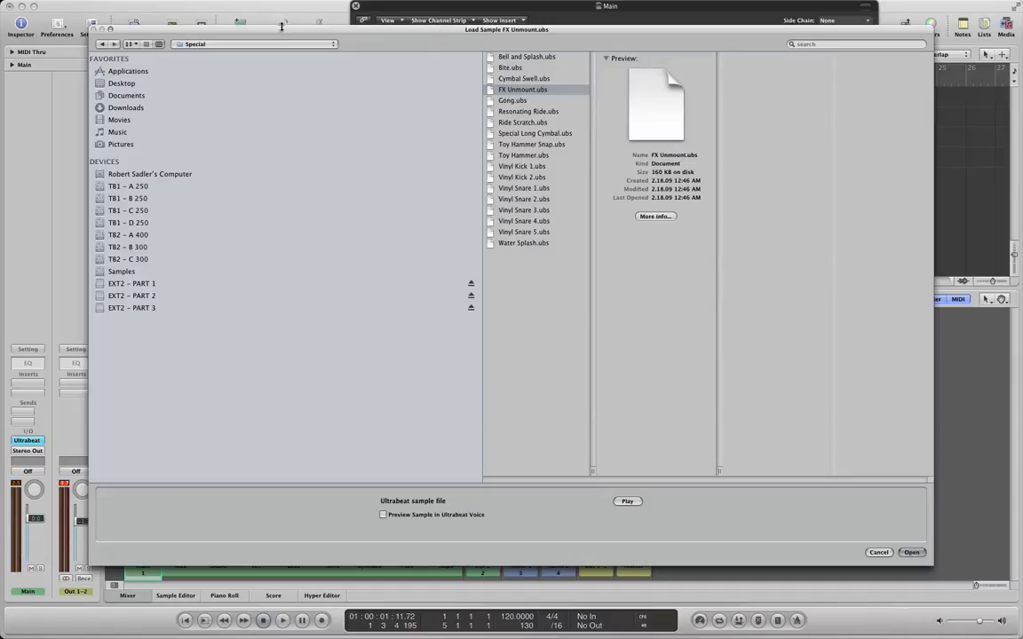
click(239, 43)
click(234, 54)
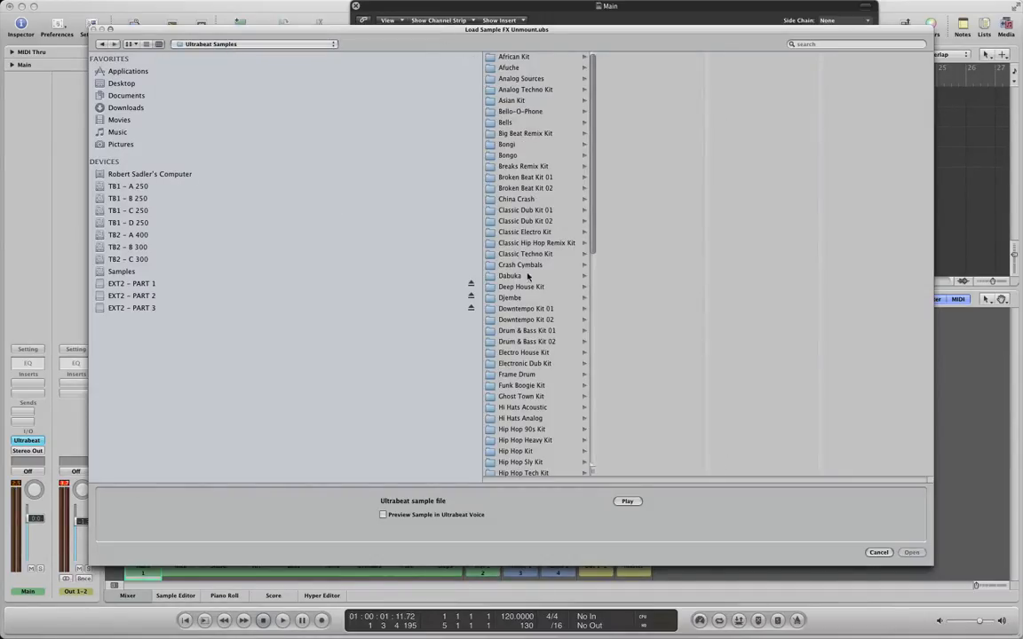
click(518, 266)
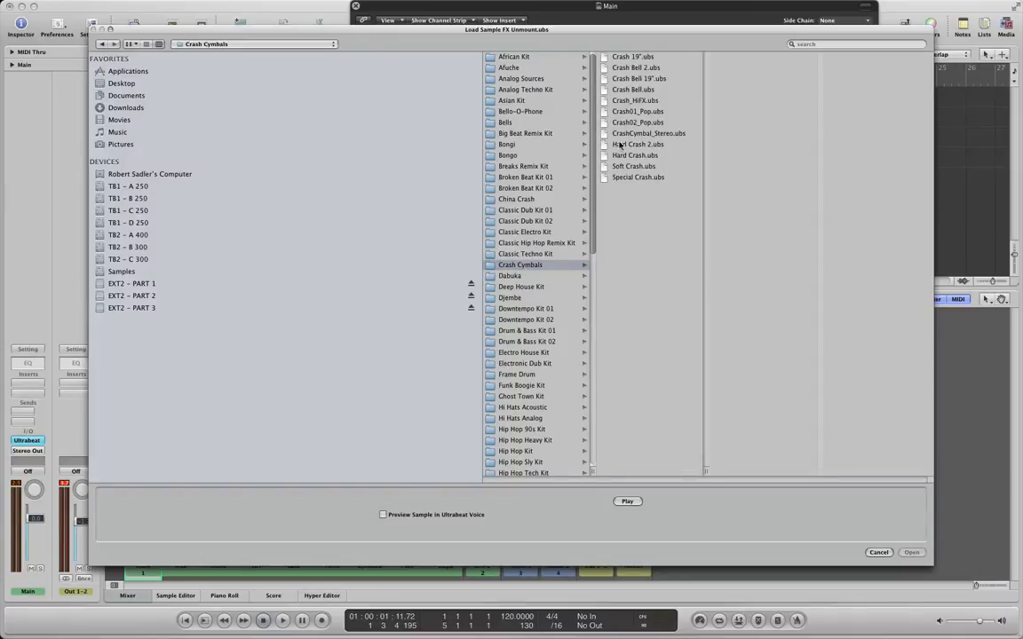
click(622, 146)
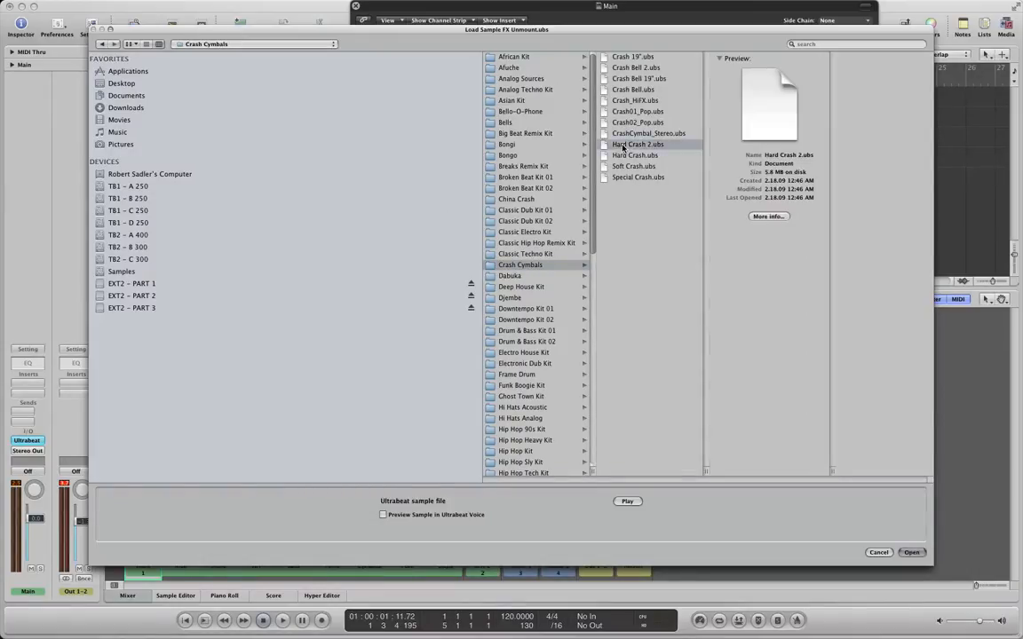
click(627, 502)
click(912, 553)
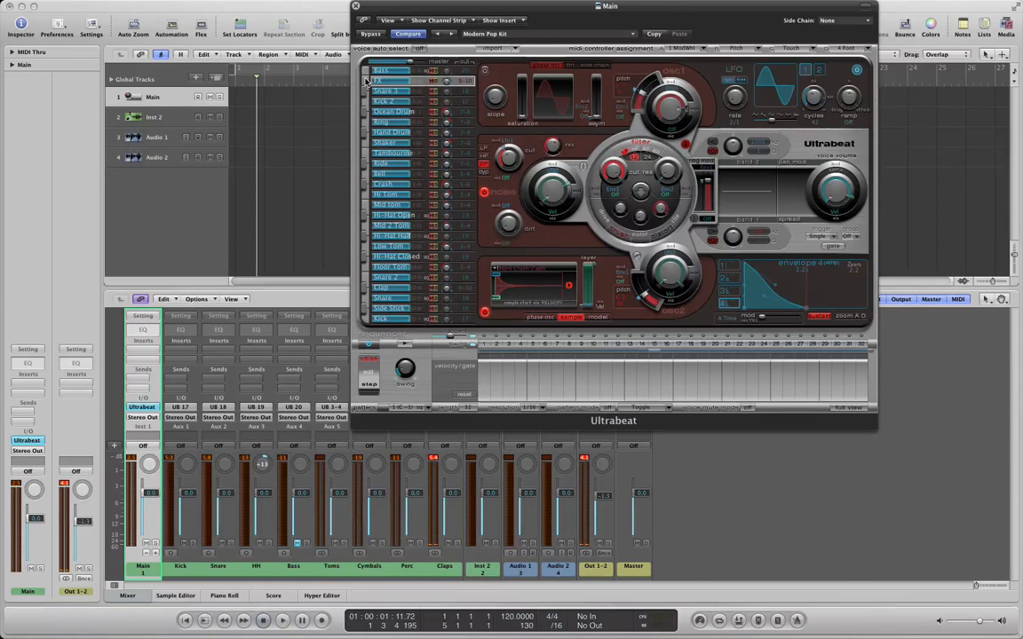
Initialize the FX sound with the Sample preset and audition the crash sample it plays.
right_click(418, 82)
mouse_move(432, 121)
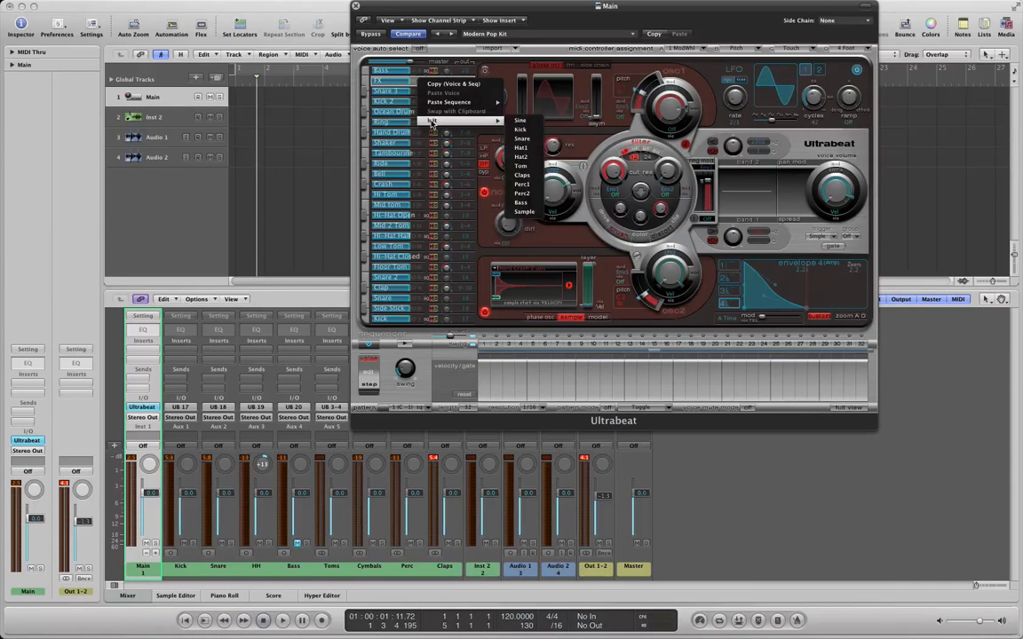
click(525, 213)
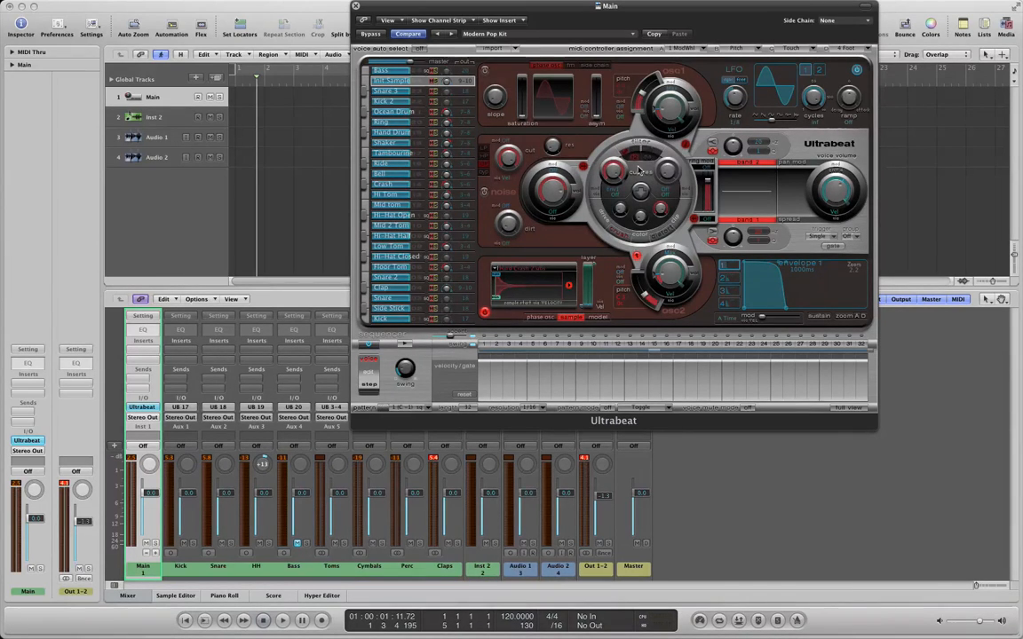
click(364, 81)
click(364, 81)
click(364, 80)
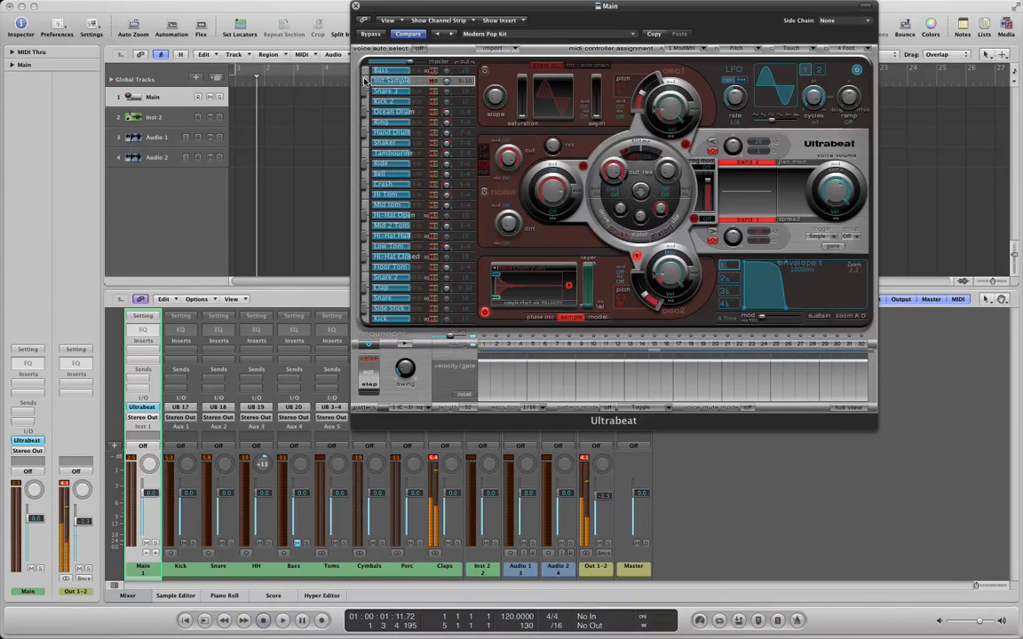
click(364, 81)
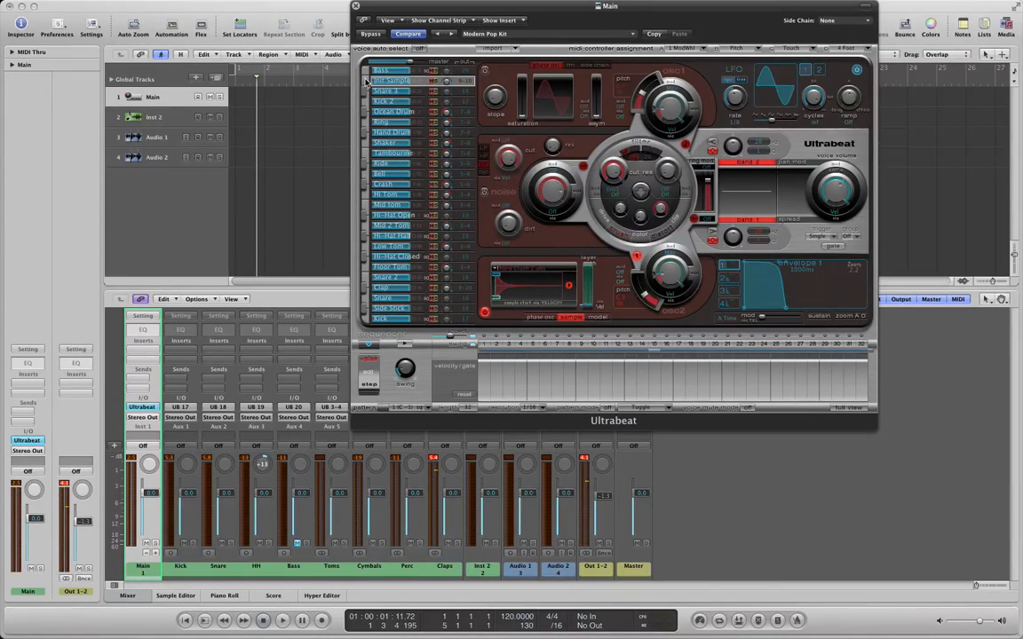
click(364, 80)
click(364, 81)
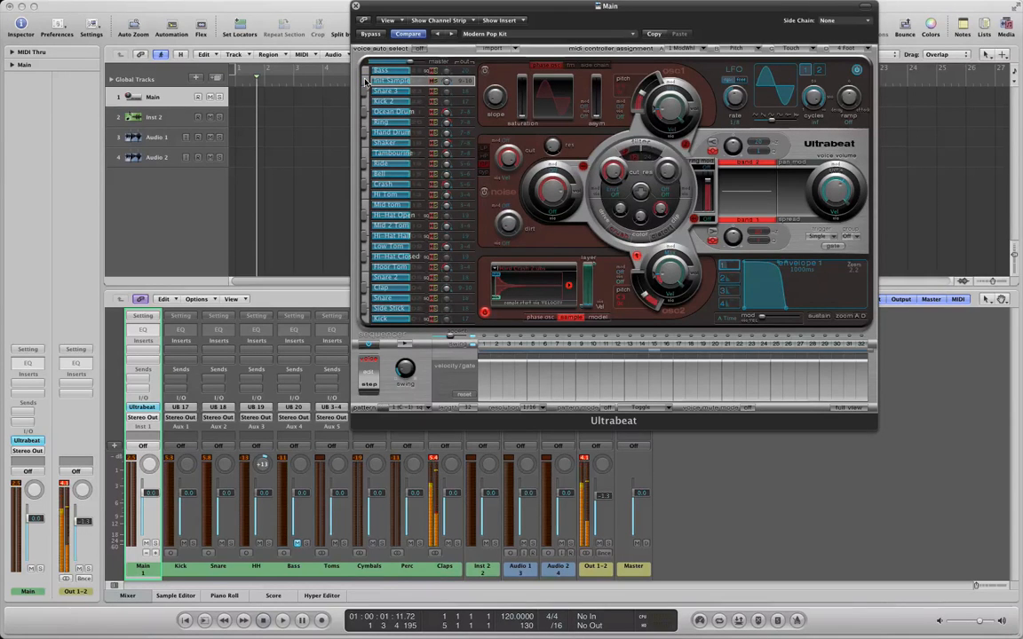
Lengthen the release of envelope 4 for the initialized crash sound well beyond its short default.
click(724, 305)
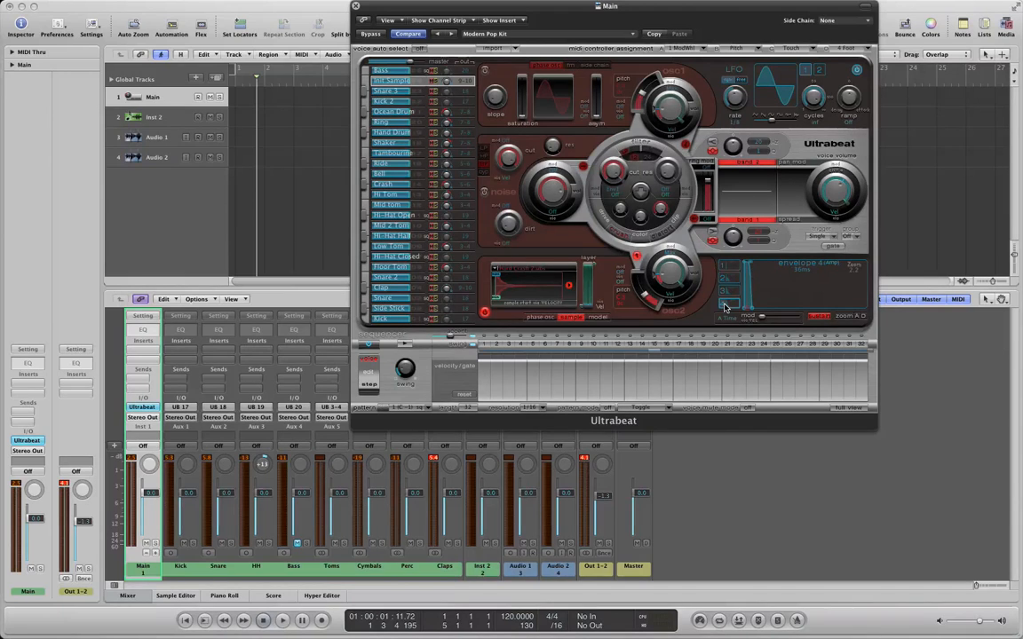
drag(754, 309, 756, 310)
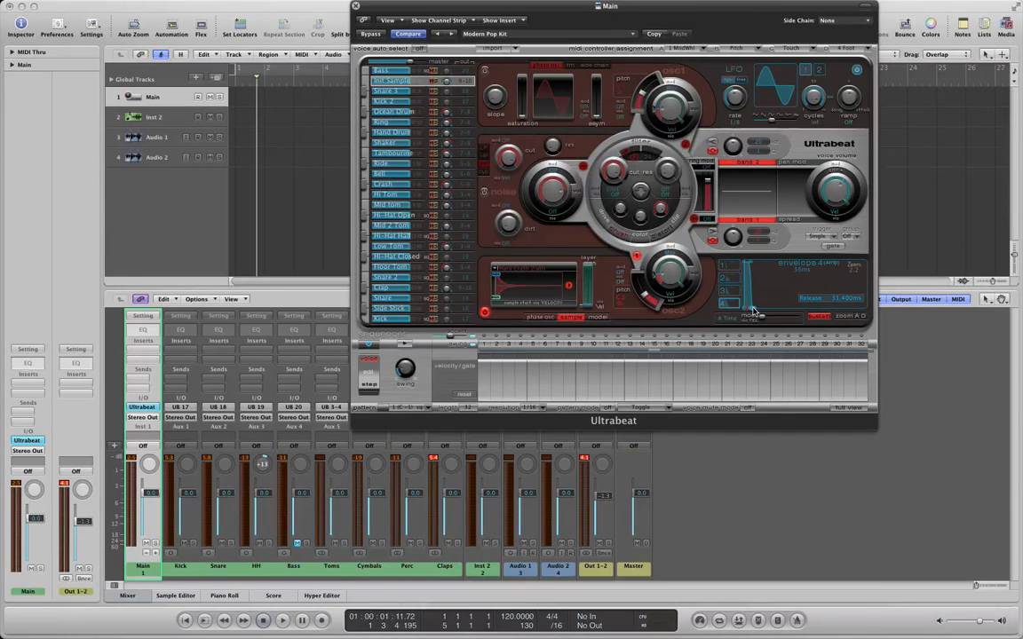
drag(753, 313, 957, 308)
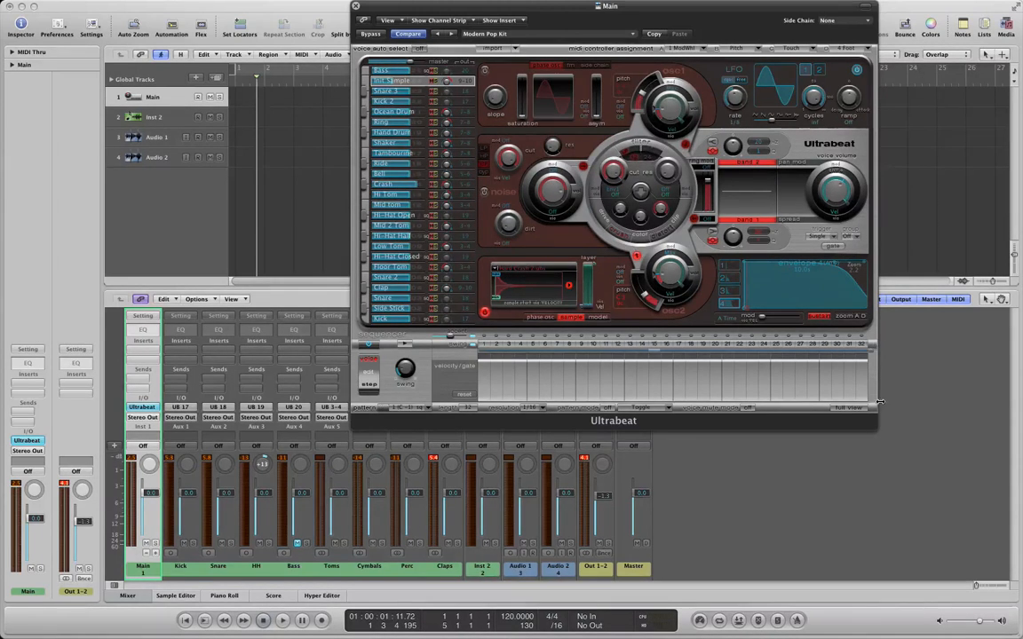
Show the full view of the step sequencer and rename the initialized sound to Hard Crash.
click(852, 410)
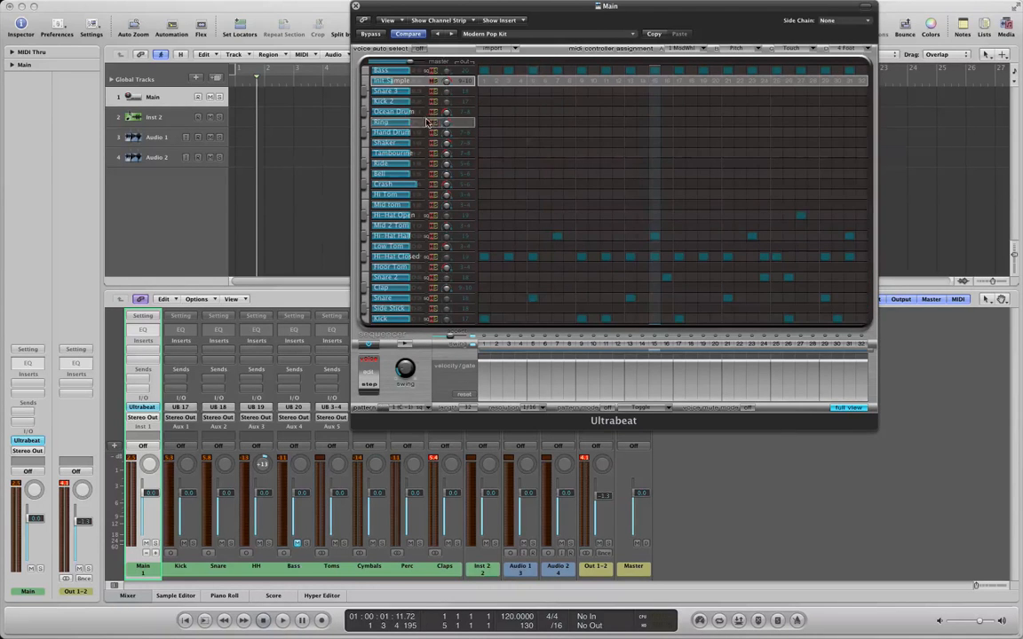
double_click(391, 83)
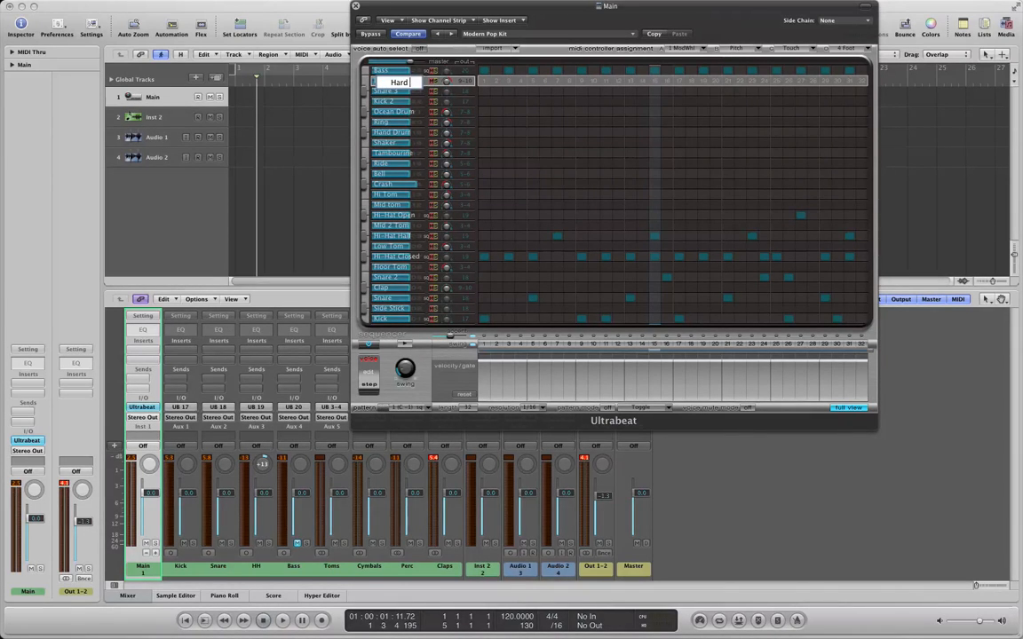
text(Hand Crash)
key(Return)
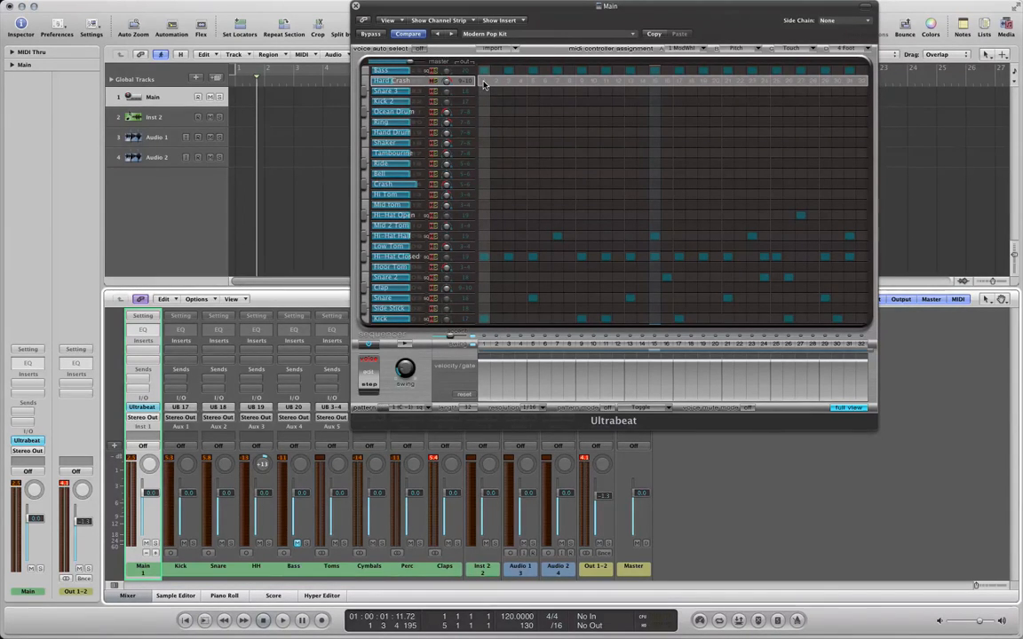
Add a Hard Crash hit on step 1 and a Crash hit on step 9, and clear the Bass row's sequence.
click(484, 82)
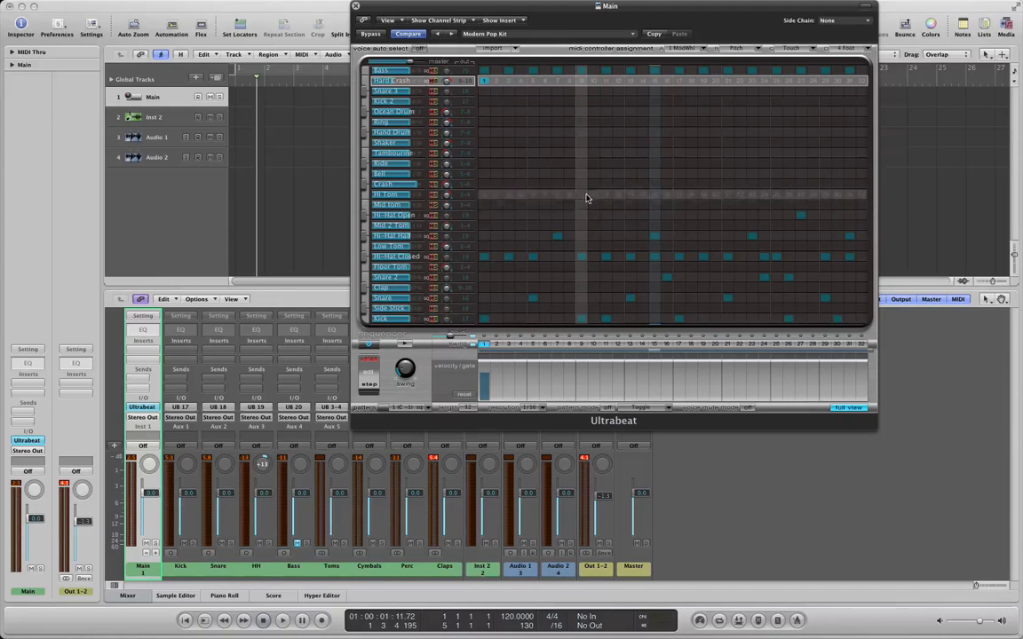
click(583, 186)
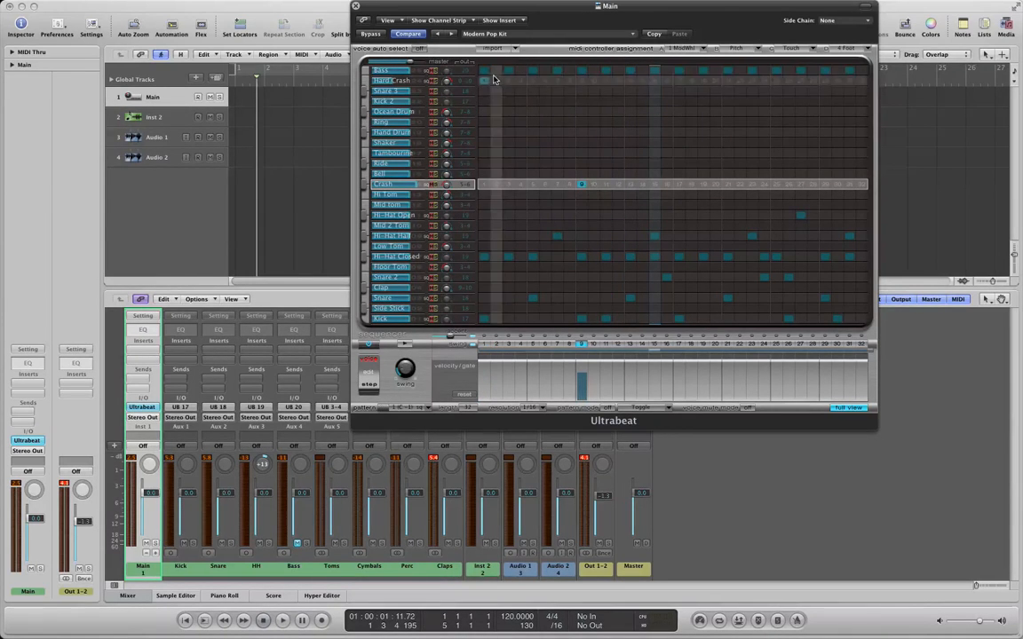
right_click(515, 71)
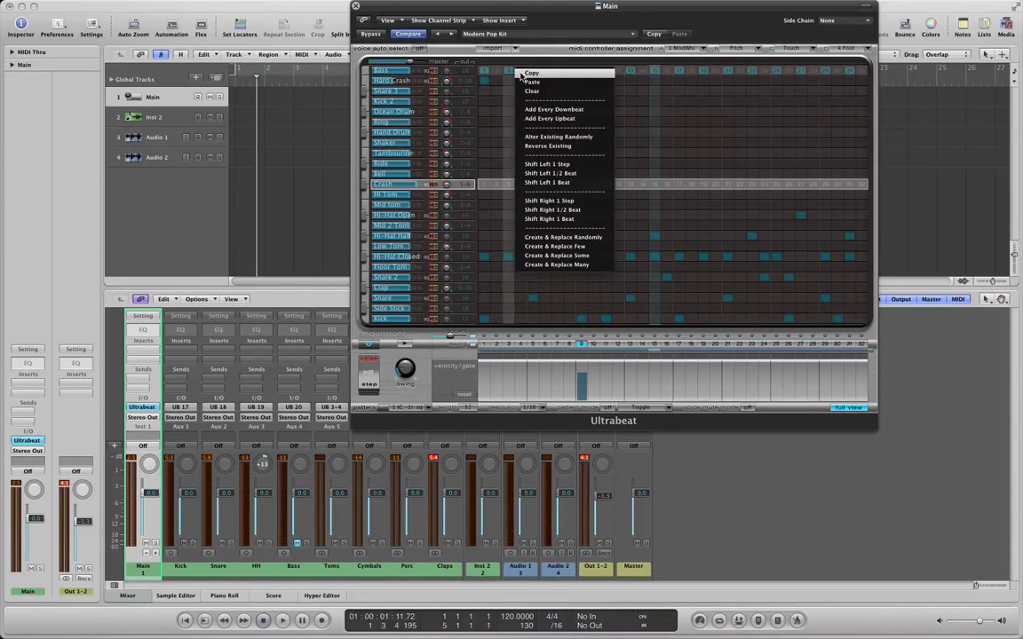
click(532, 91)
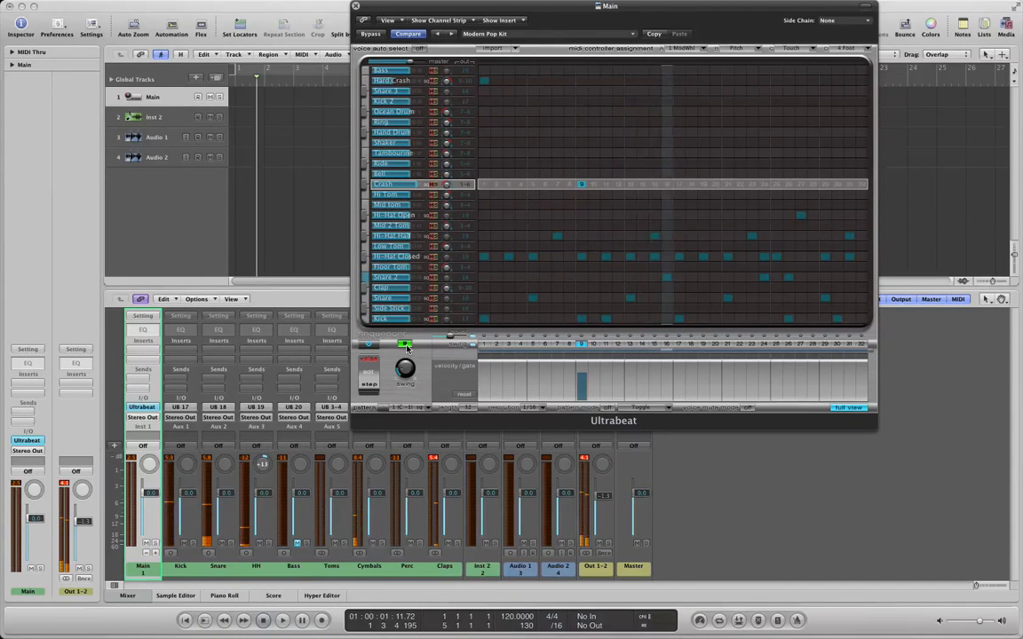
Play back the pattern to check the crash sounds and lower the Cymbals channel's level to -7.4 dB.
click(397, 81)
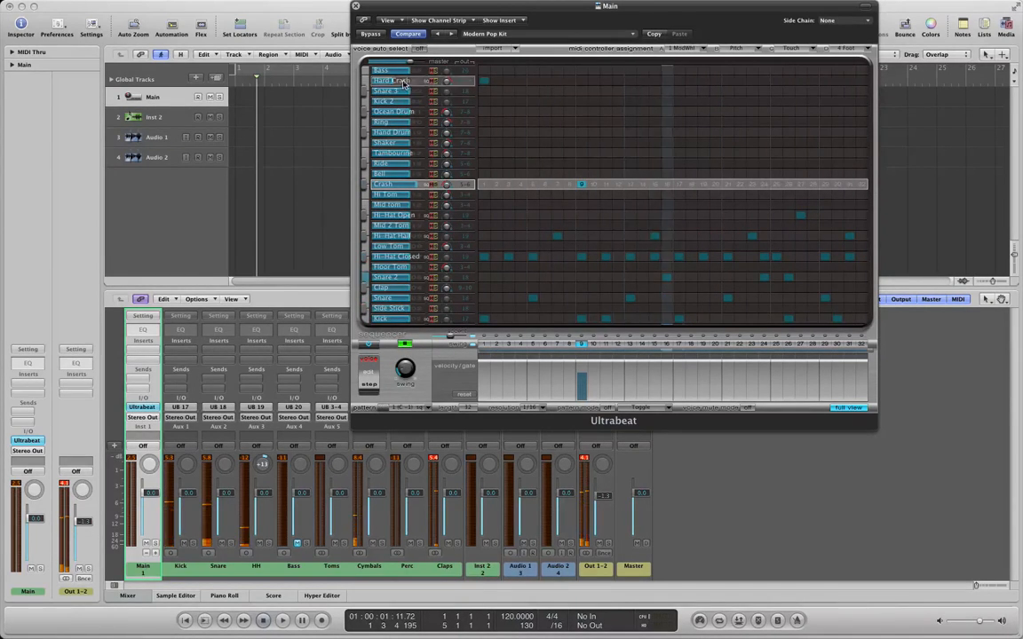
click(405, 345)
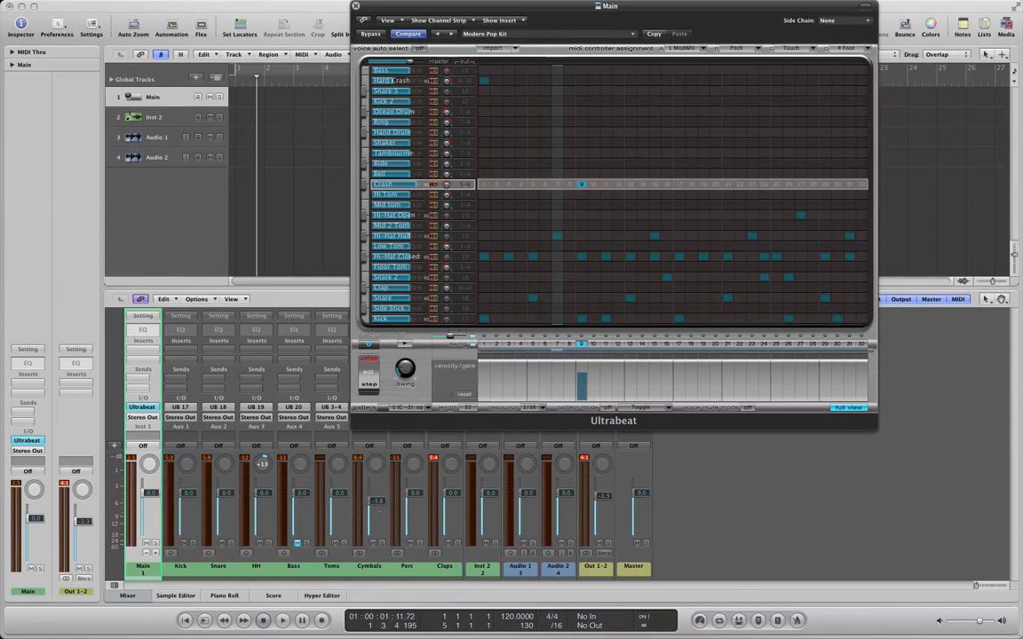
click(407, 344)
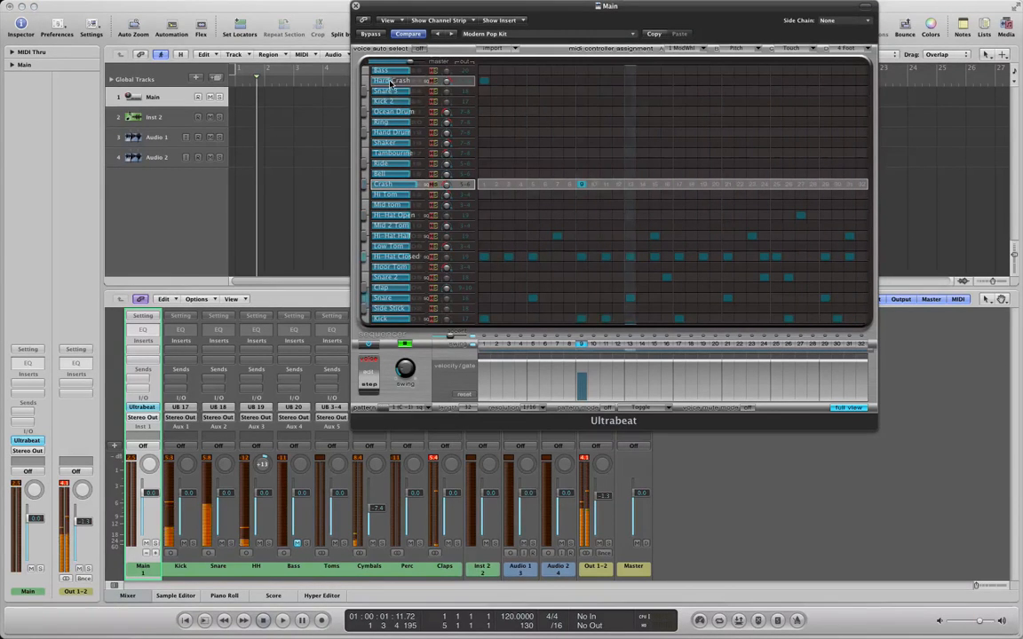
click(406, 344)
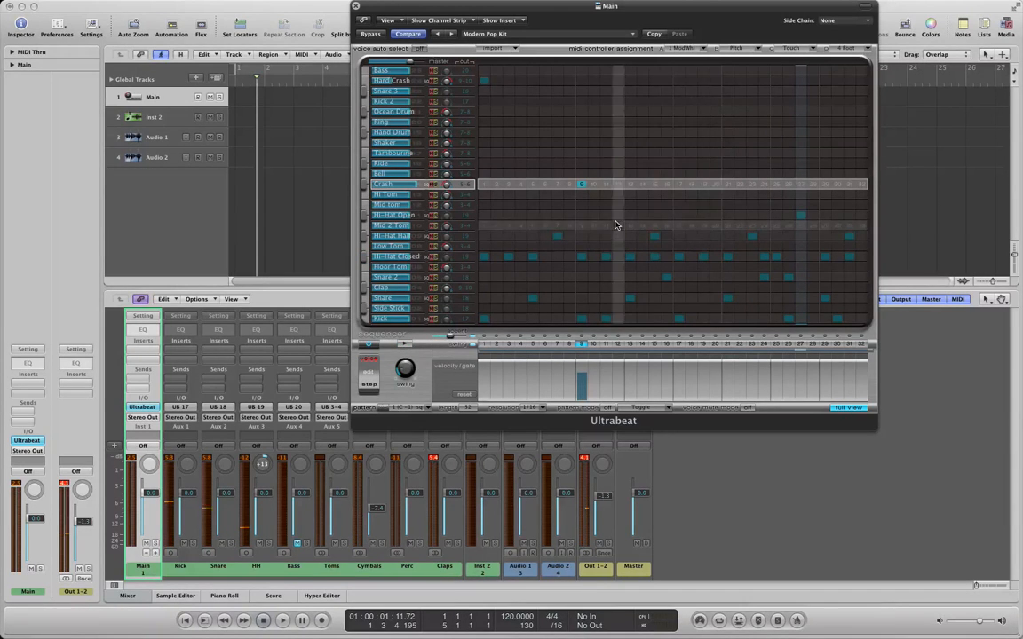
Program a tom fill with Floor Tom on steps 21–22, Low Tom on 23–24, Mid 2 Tom on 25–26 and Hi Tom on 27–28.
click(728, 267)
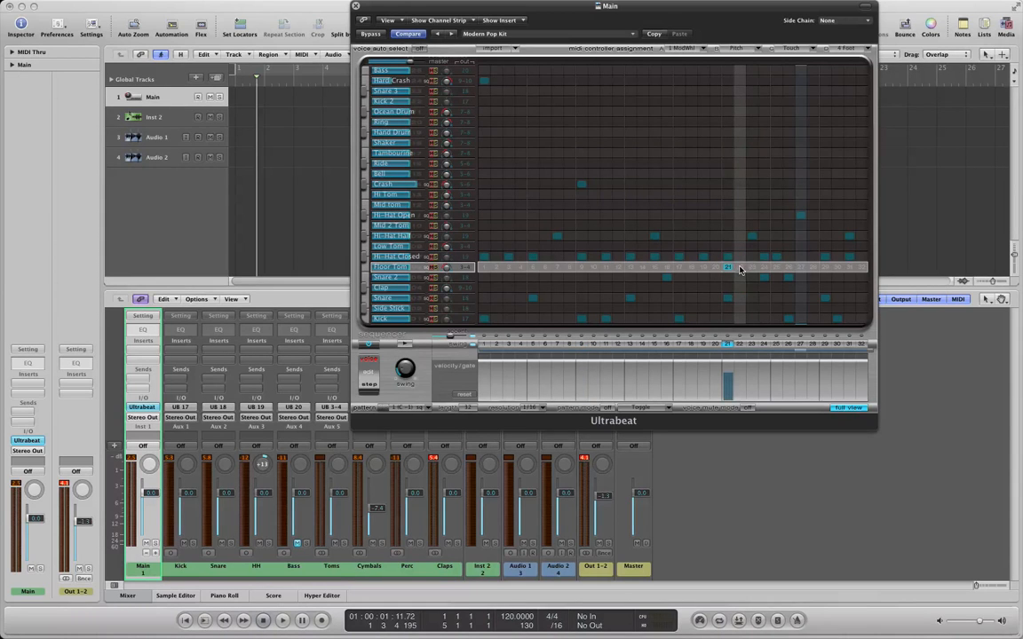
click(741, 268)
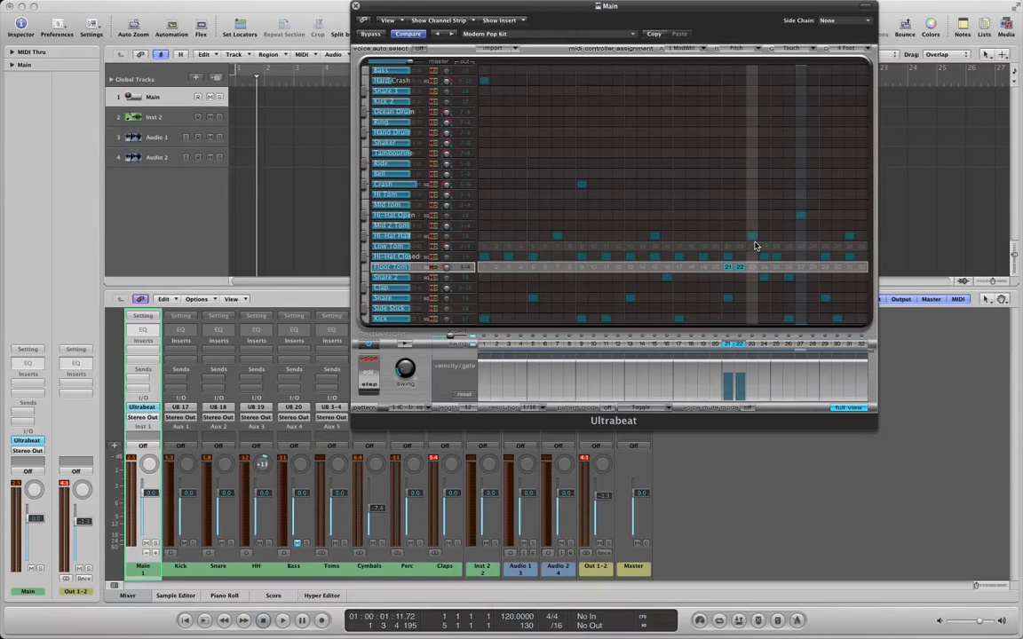
click(752, 247)
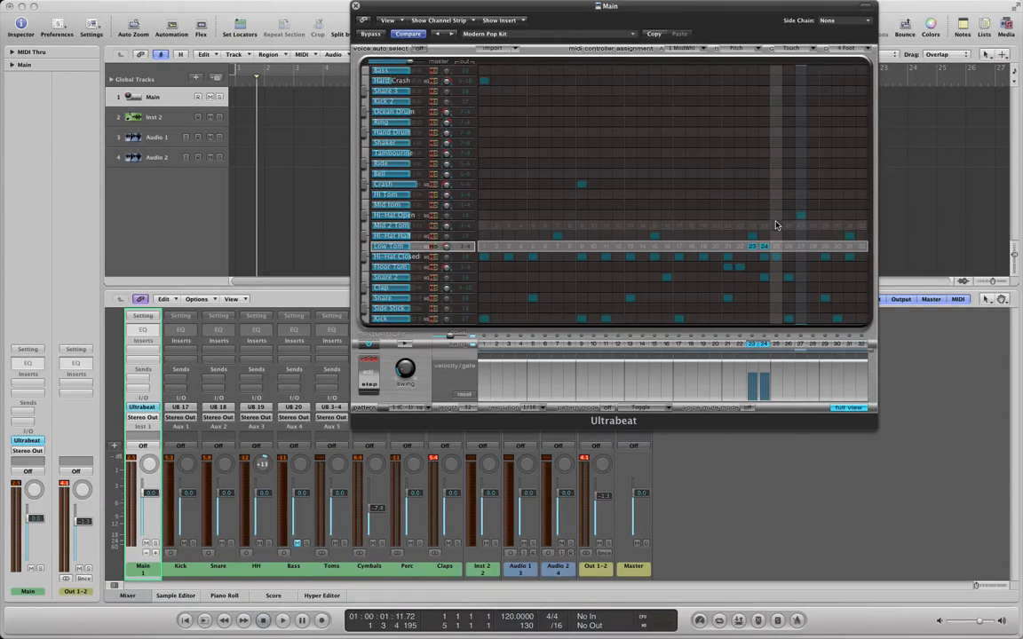
click(775, 225)
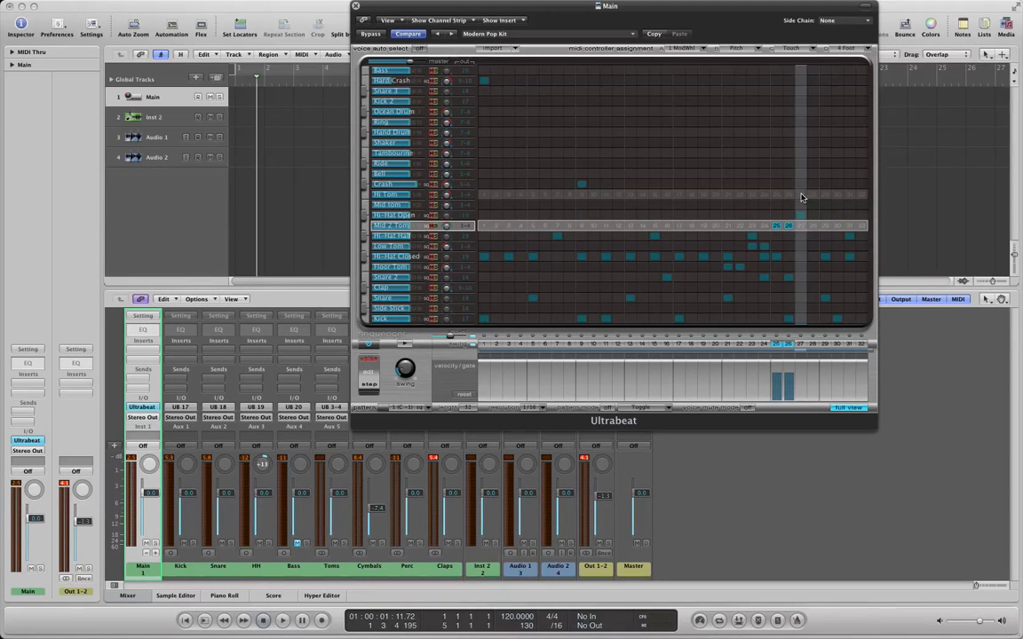
click(802, 197)
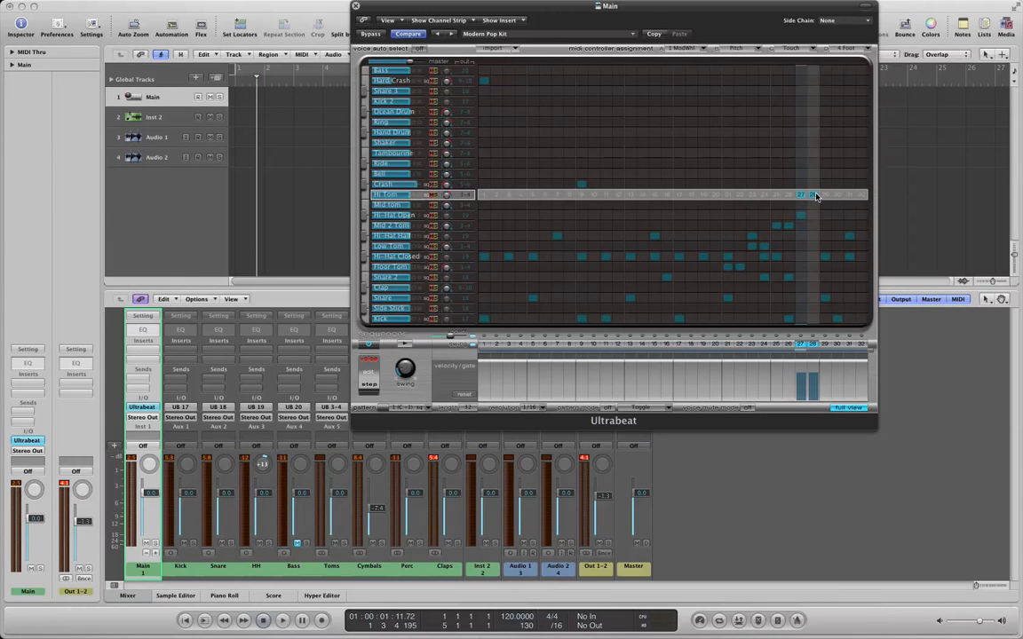
click(814, 196)
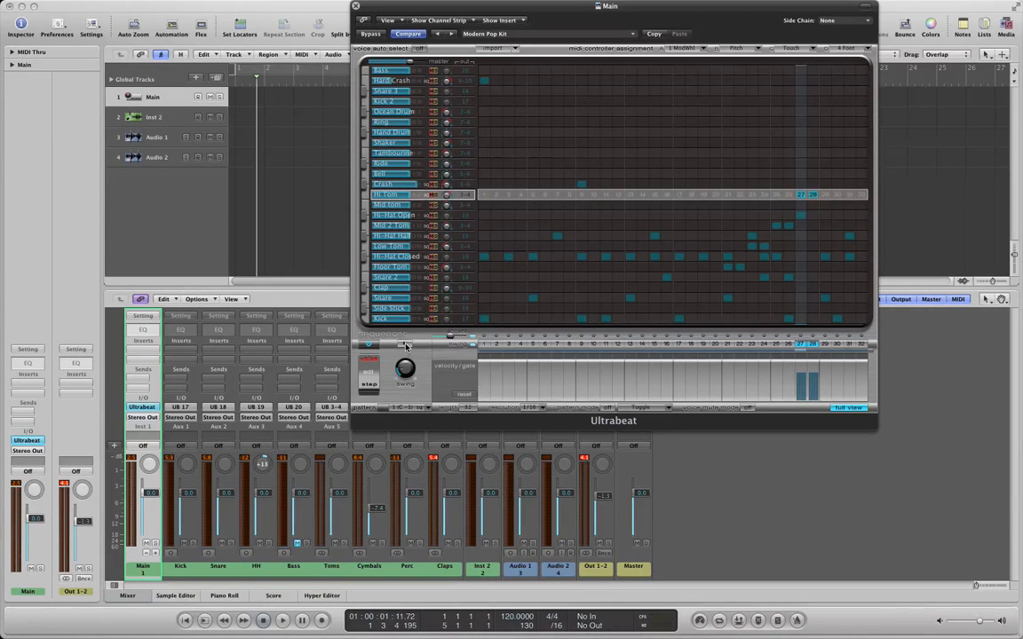
Play back the pattern to hear the individually panned toms in the fill, and stop playback.
click(405, 345)
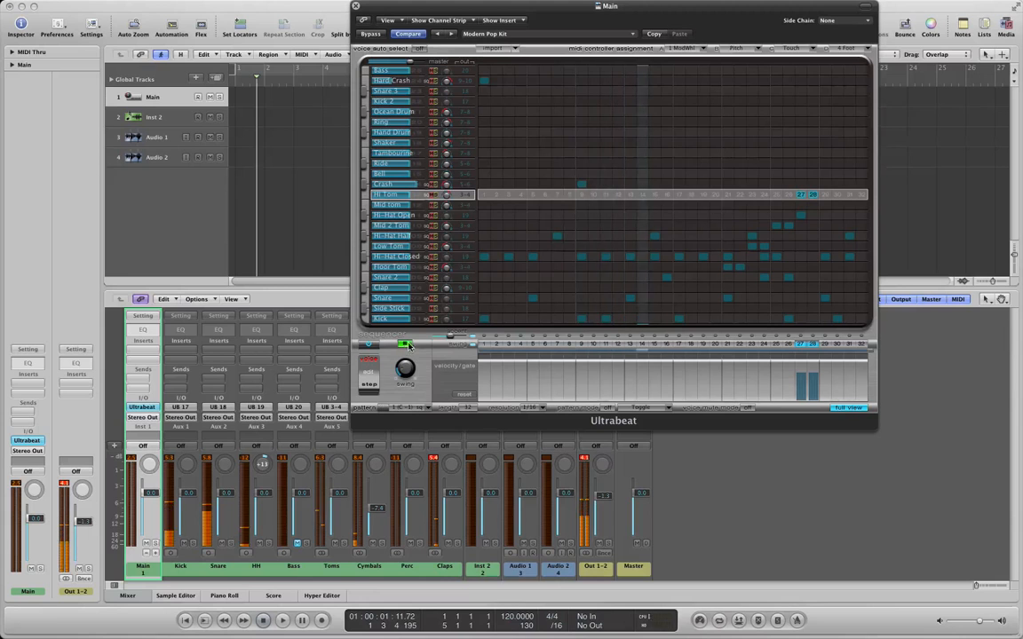
mouse_move(446, 272)
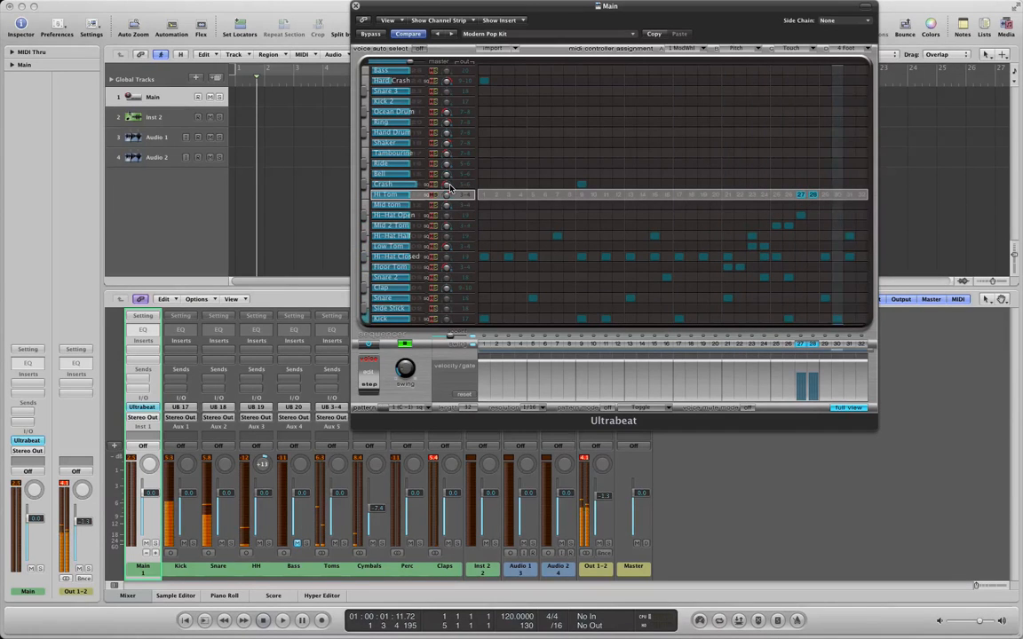
mouse_move(446, 210)
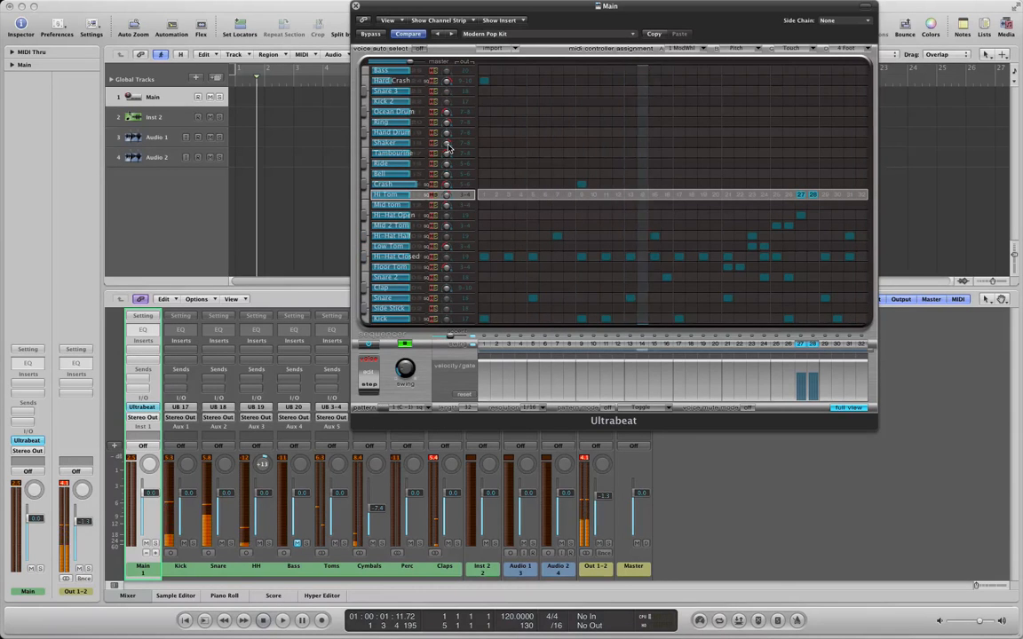
click(404, 345)
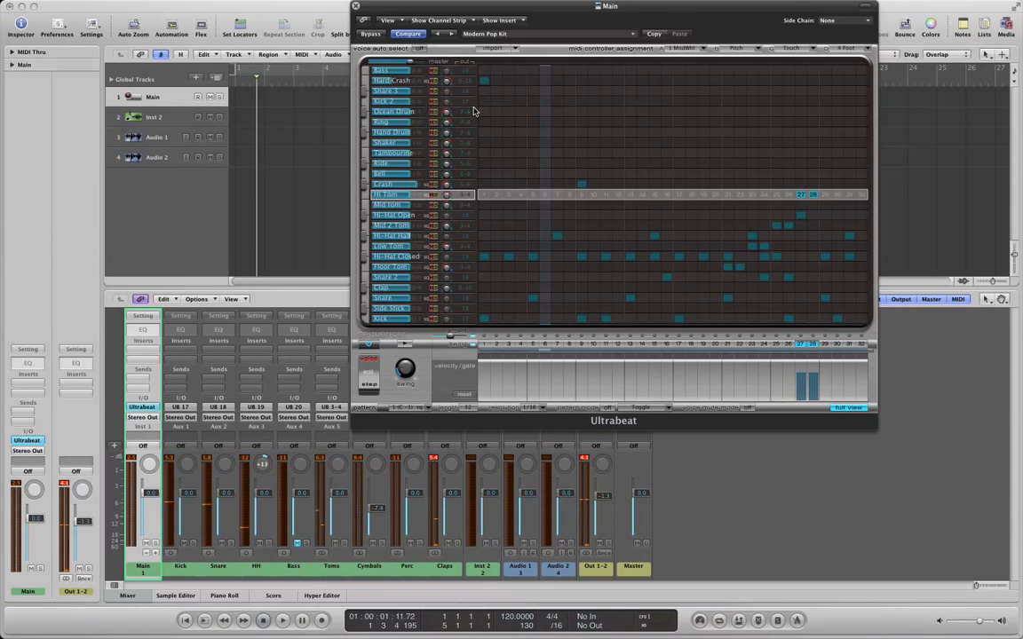
Add a Shaker hit on every downbeat of the pattern.
click(415, 145)
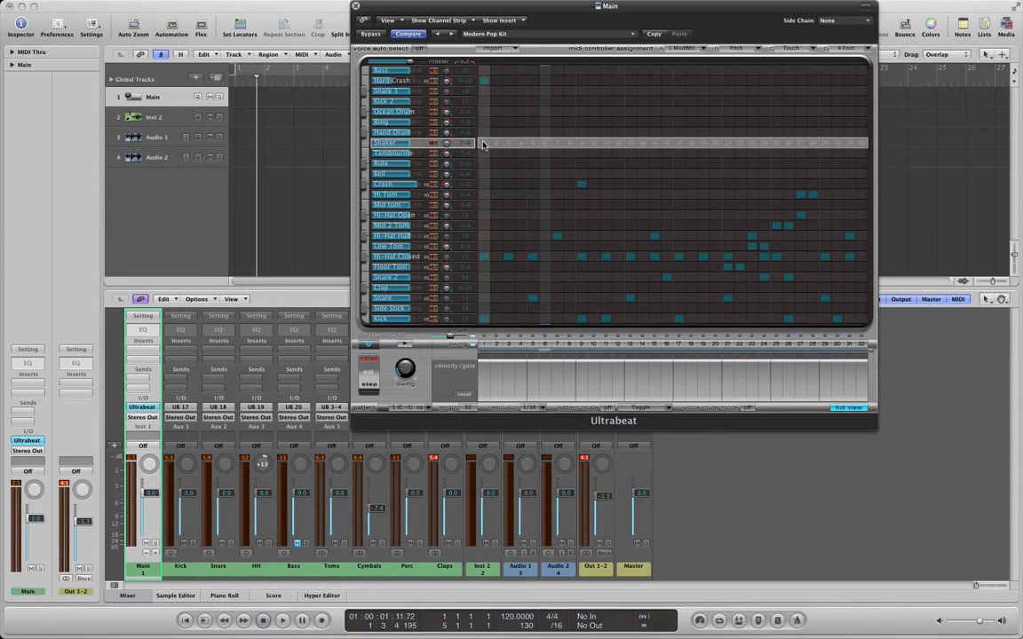
right_click(483, 145)
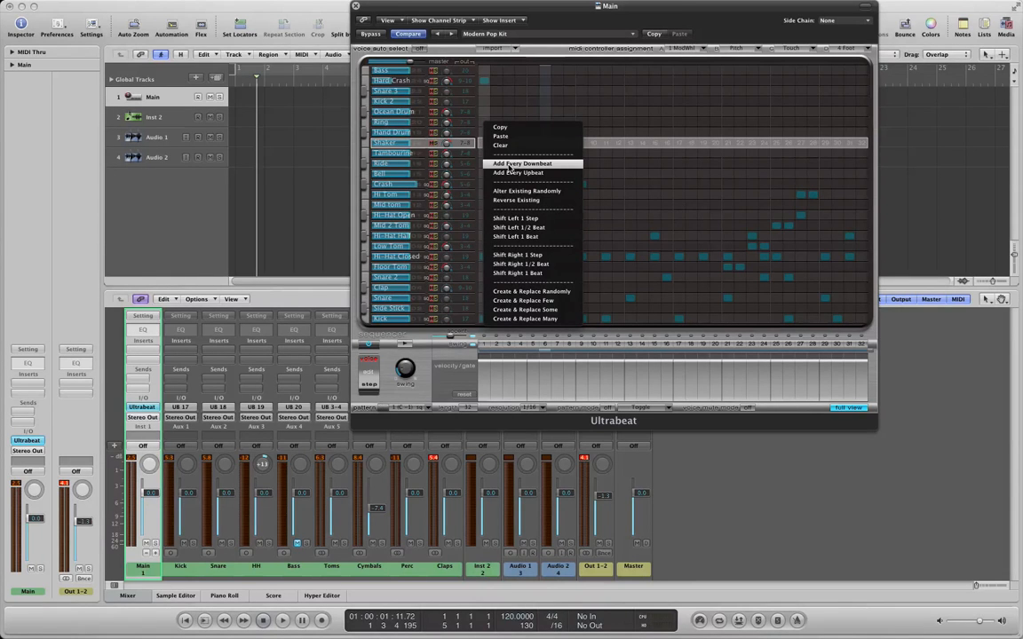
click(522, 164)
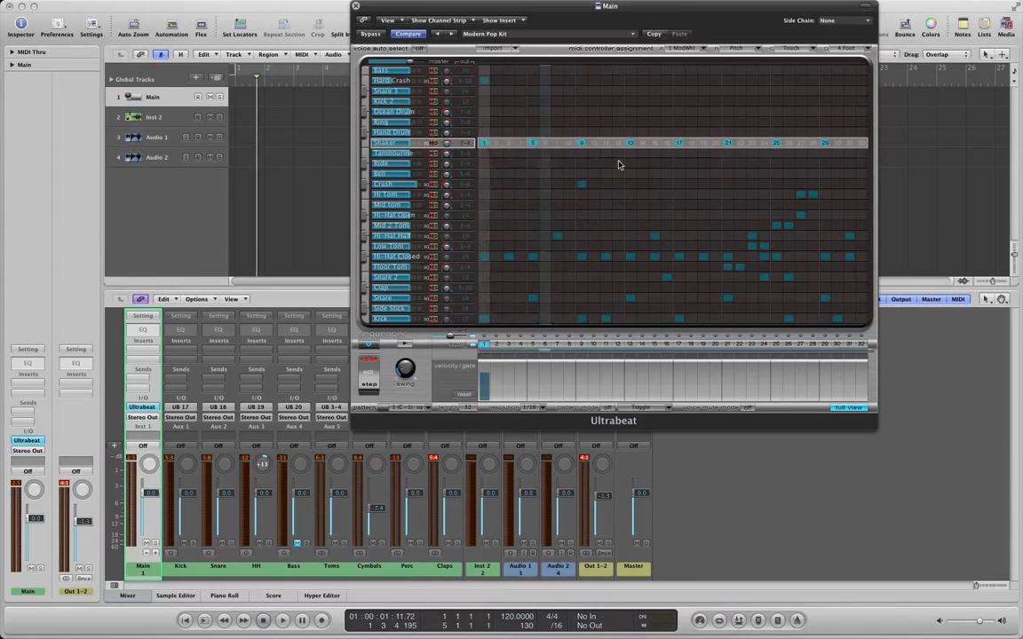
Add a Tambourine hit on every upbeat of the pattern.
click(416, 156)
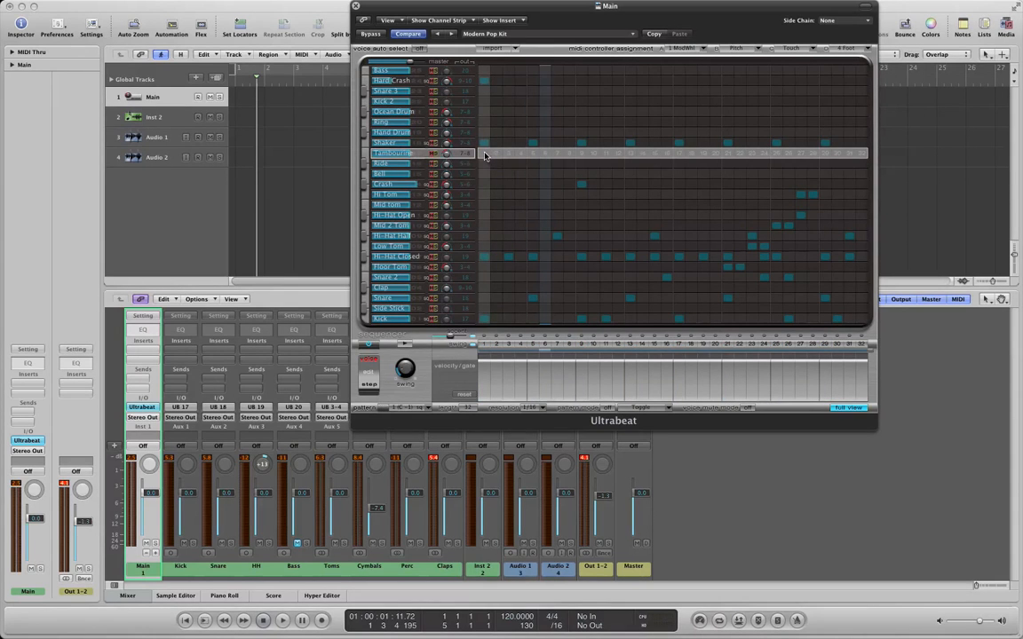
right_click(480, 155)
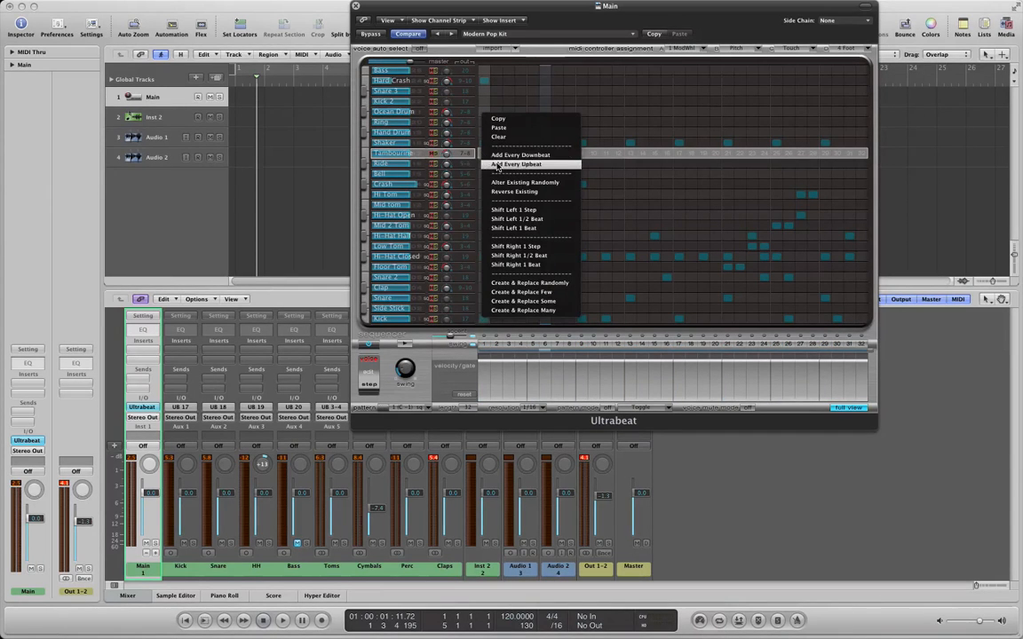
click(548, 166)
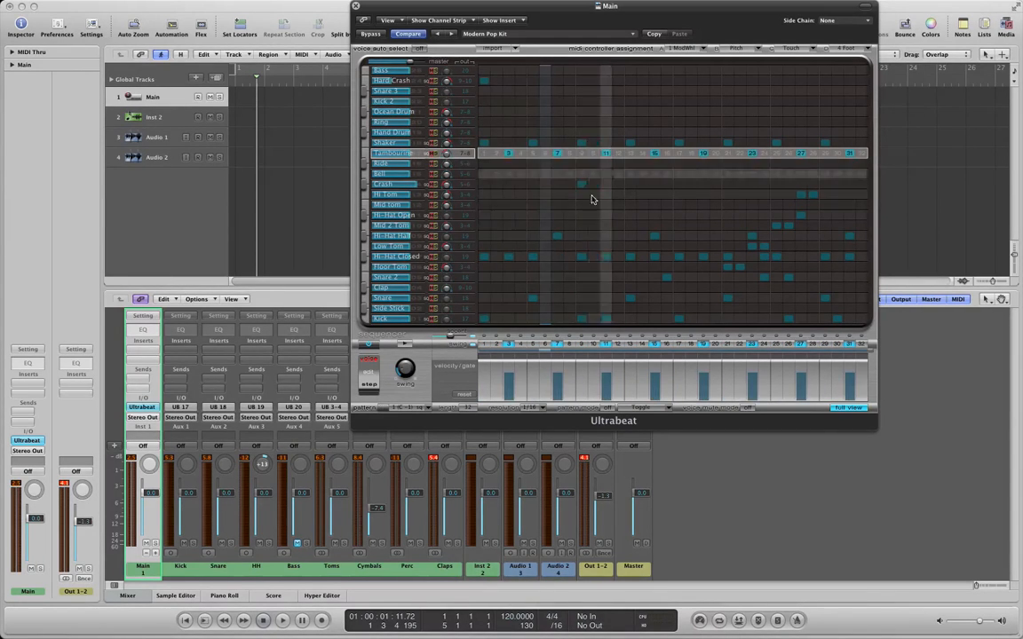
Audition the pattern with the percussion, clear the Tambourine and Shaker sequences, and close Ultrabeat.
click(404, 346)
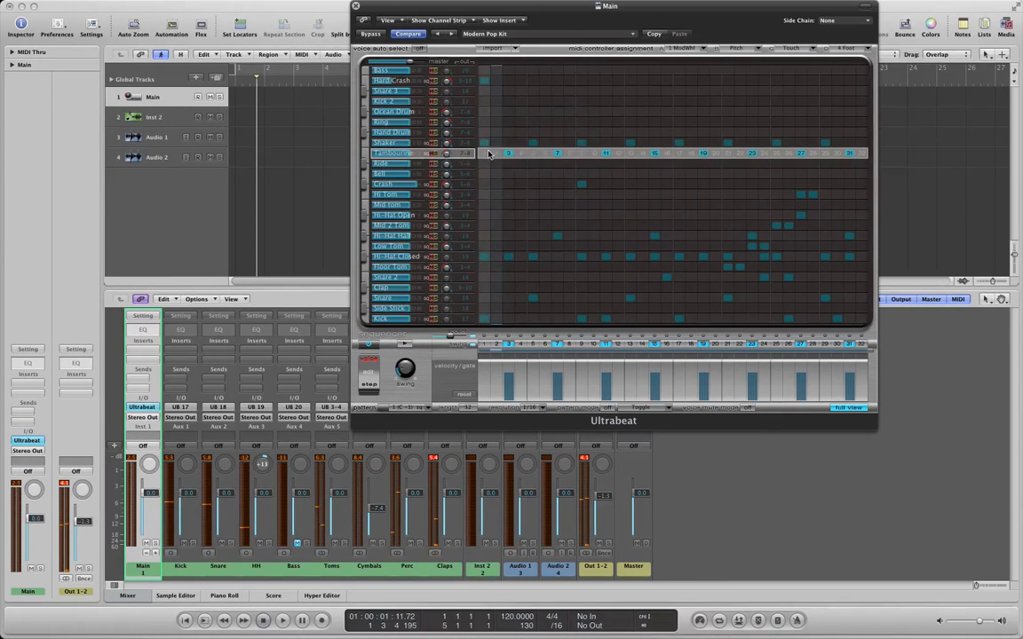
right_click(482, 150)
click(506, 124)
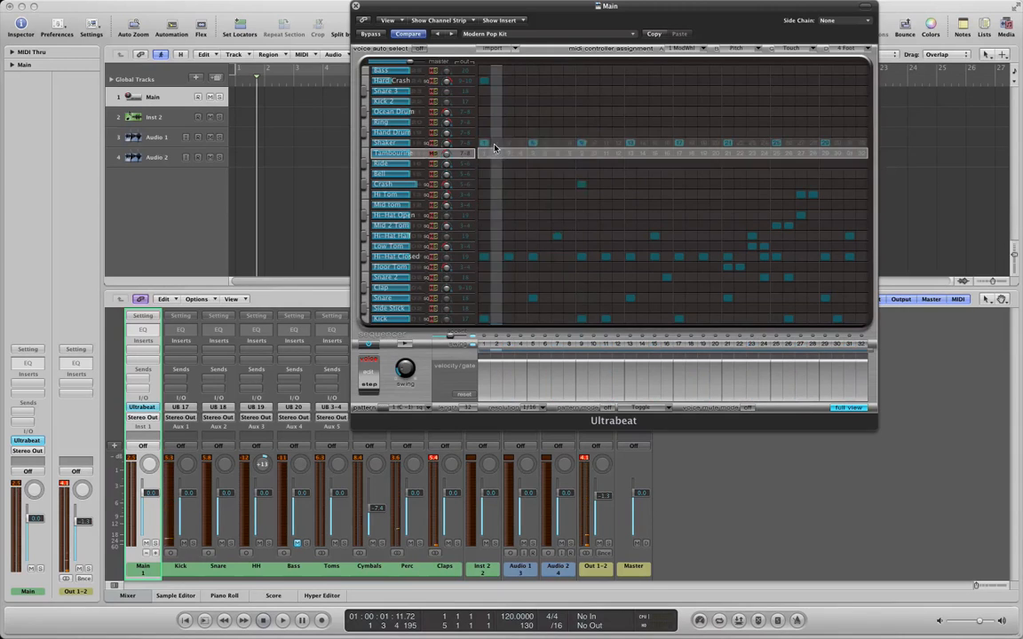
right_click(495, 147)
click(513, 148)
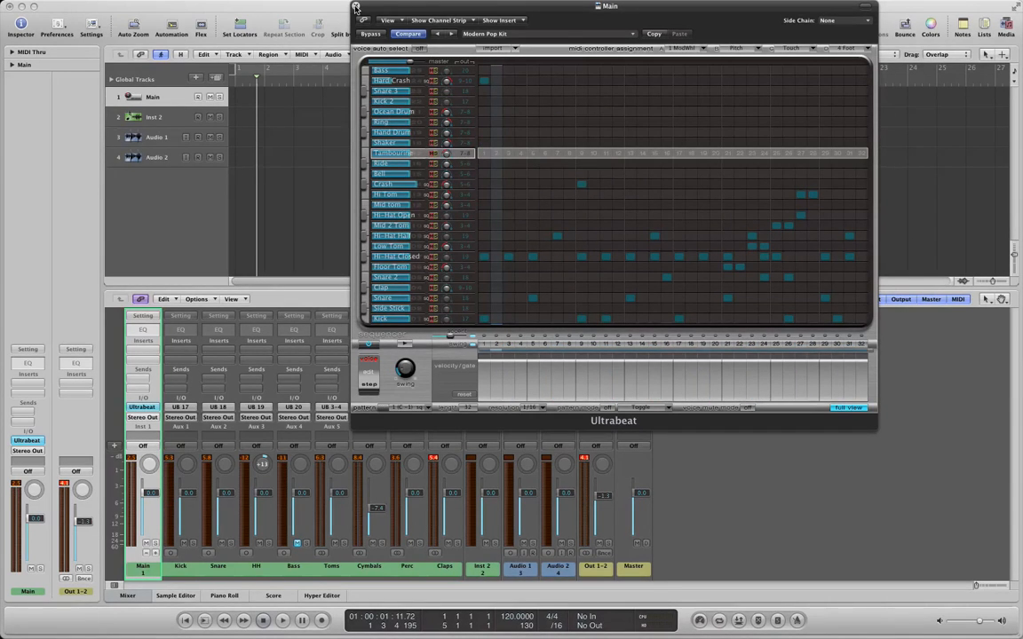
click(356, 8)
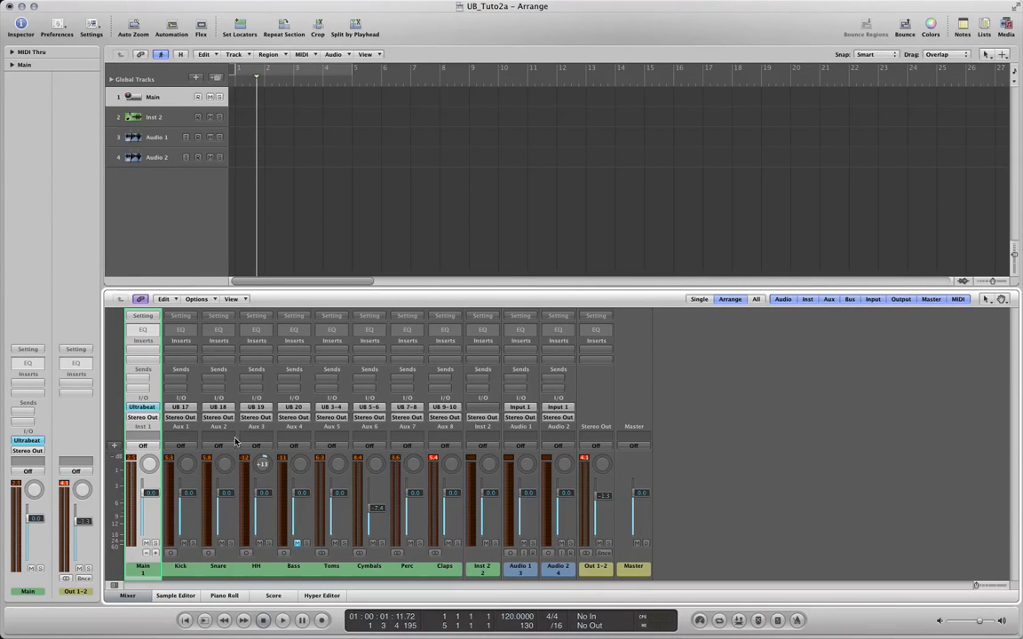
Insert a mono single-band High Pass Filter on the Kick channel and set its frequency to 40 Hz.
click(191, 397)
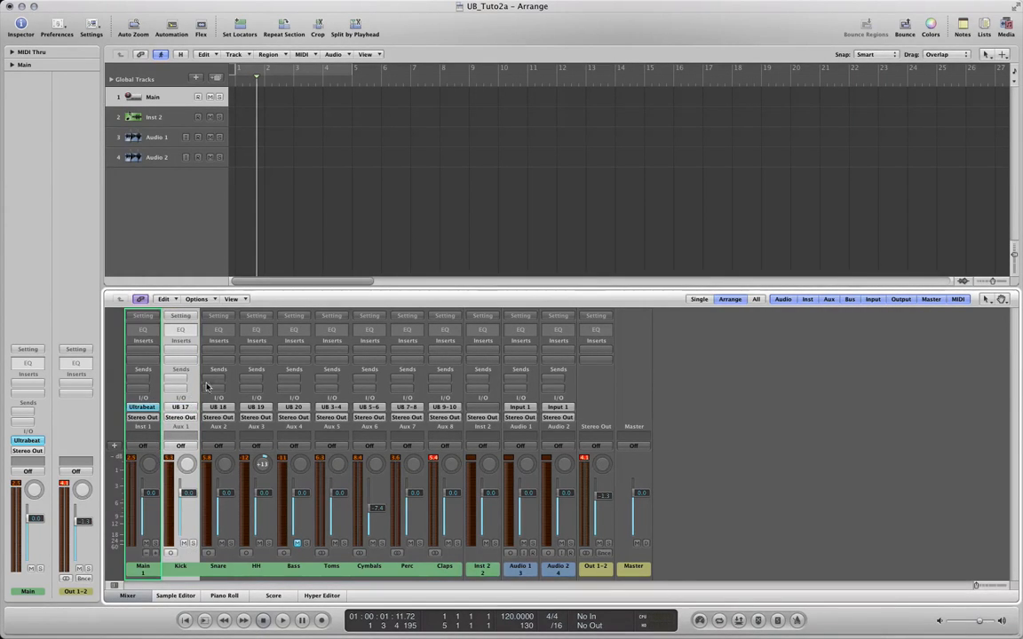
click(171, 351)
mouse_move(196, 401)
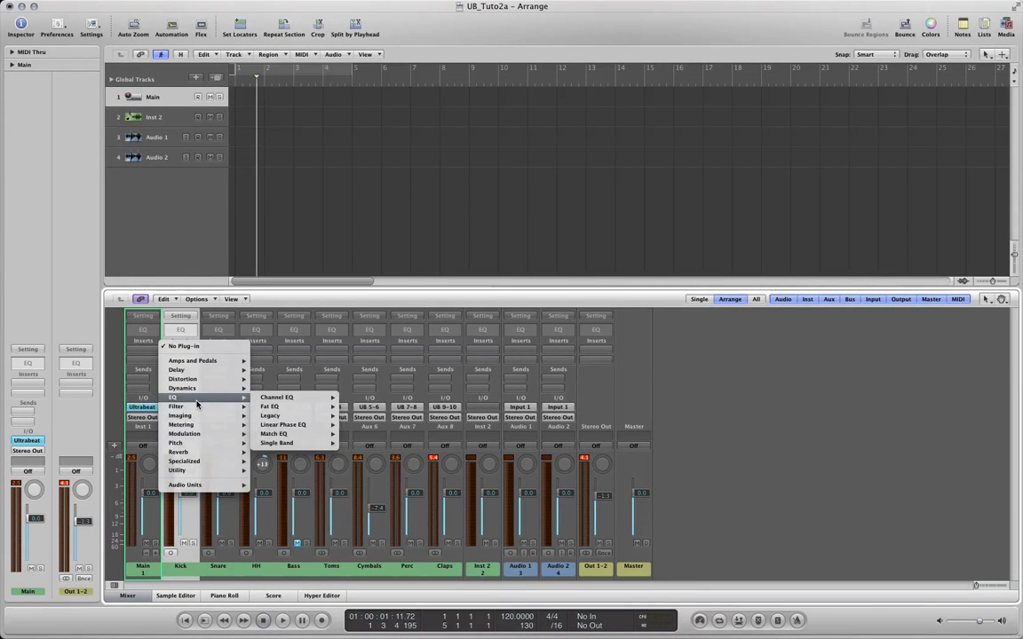
mouse_move(306, 444)
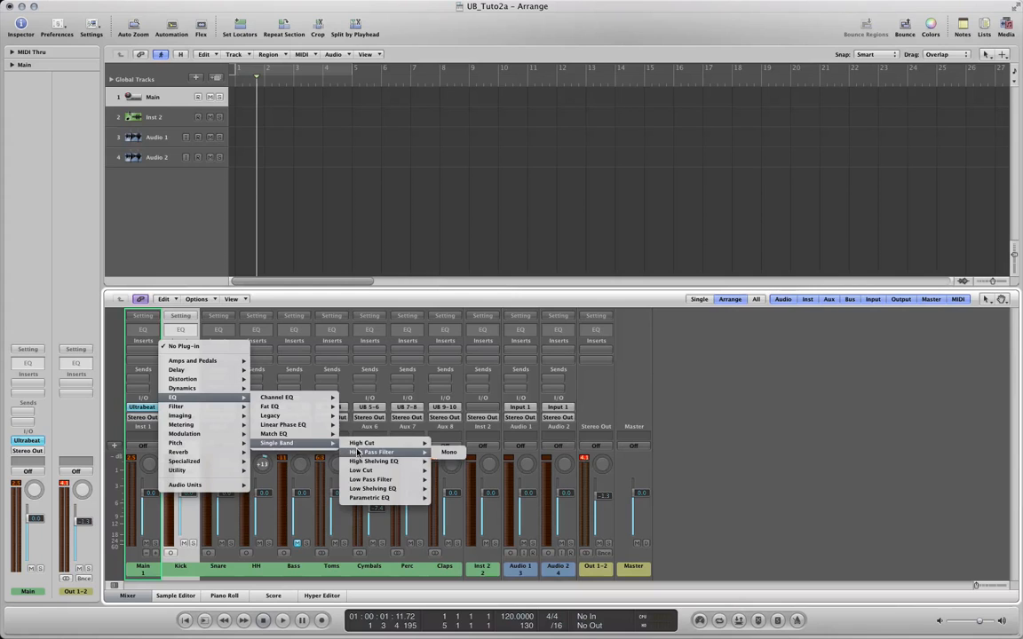
click(450, 454)
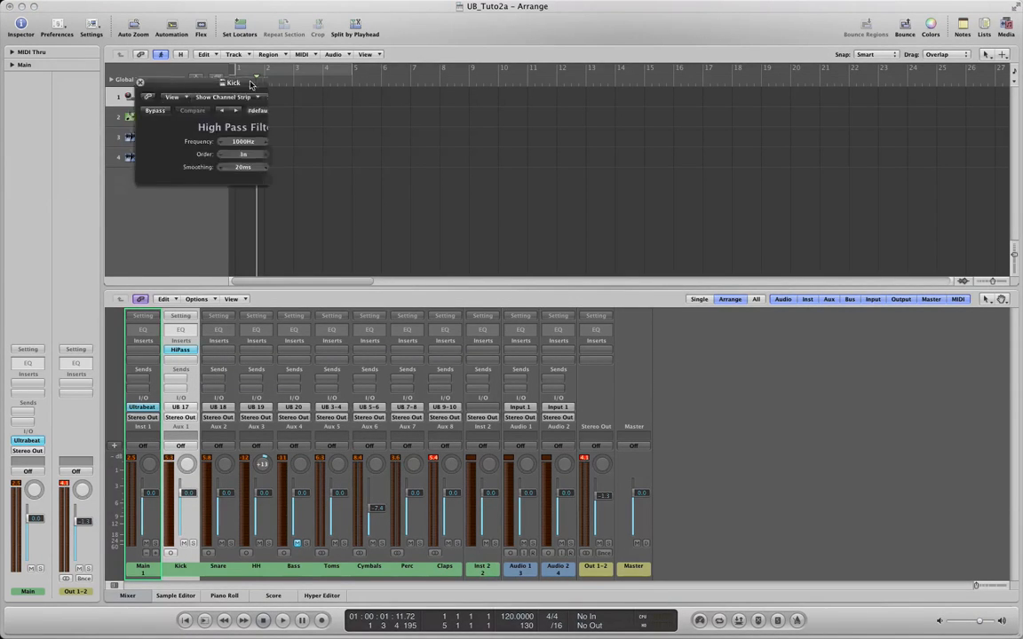
drag(236, 71, 421, 73)
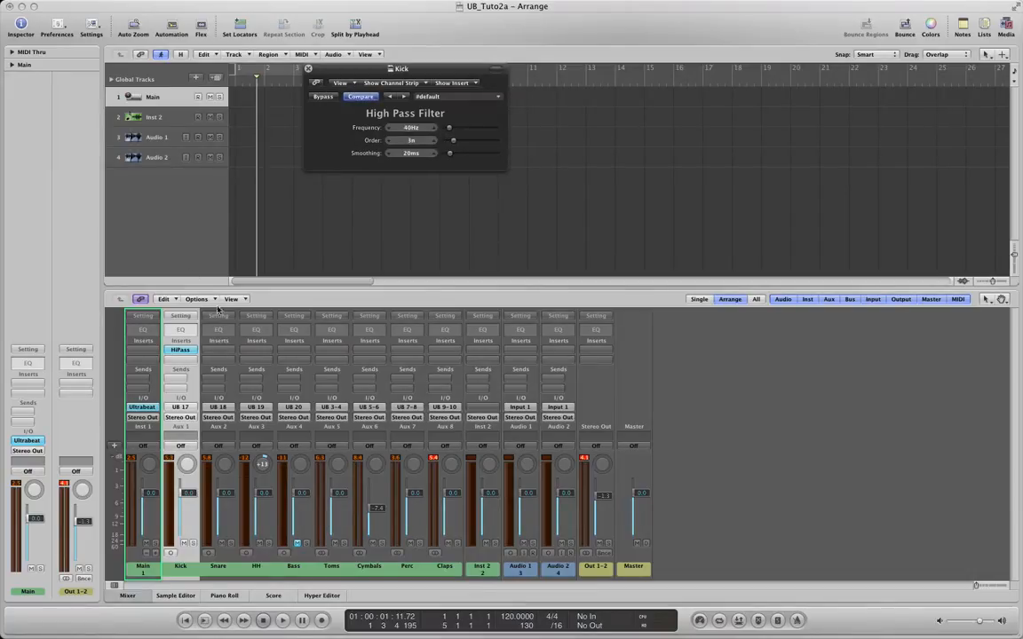
Add a Compressor on Kick after the filter: ratio 16:1, threshold -12.5 dB, attack 10 ms, release 48 ms, gain 4 dB, limiter at -1 dB.
click(174, 361)
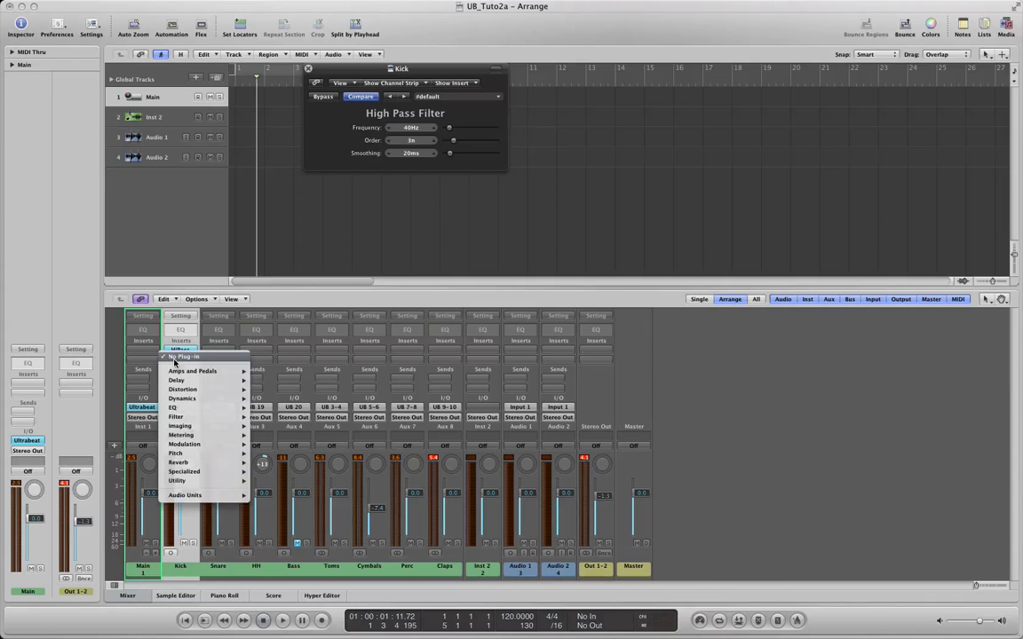
mouse_move(196, 401)
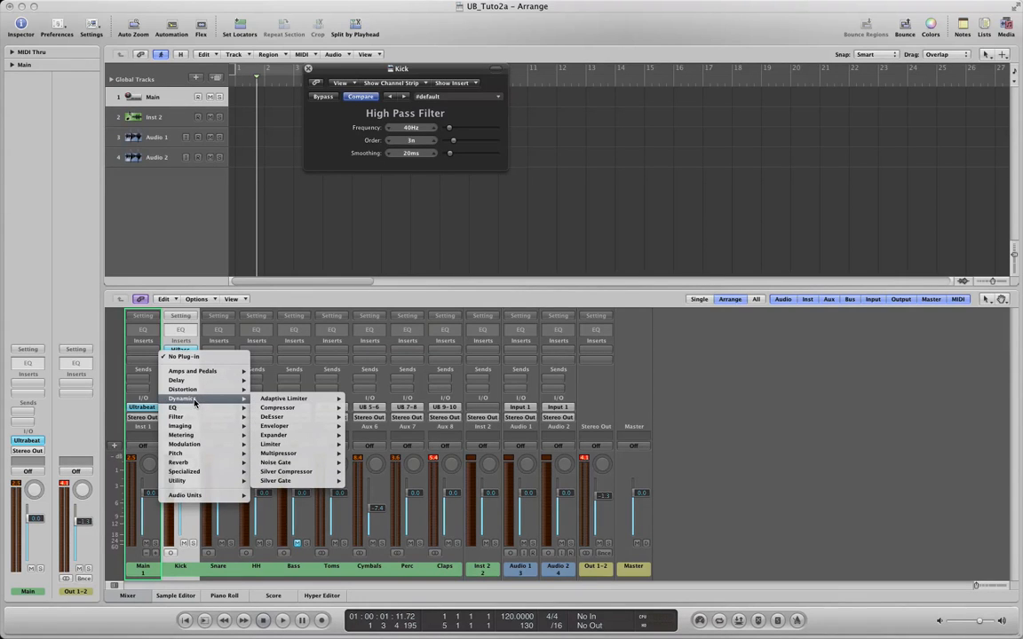
click(289, 412)
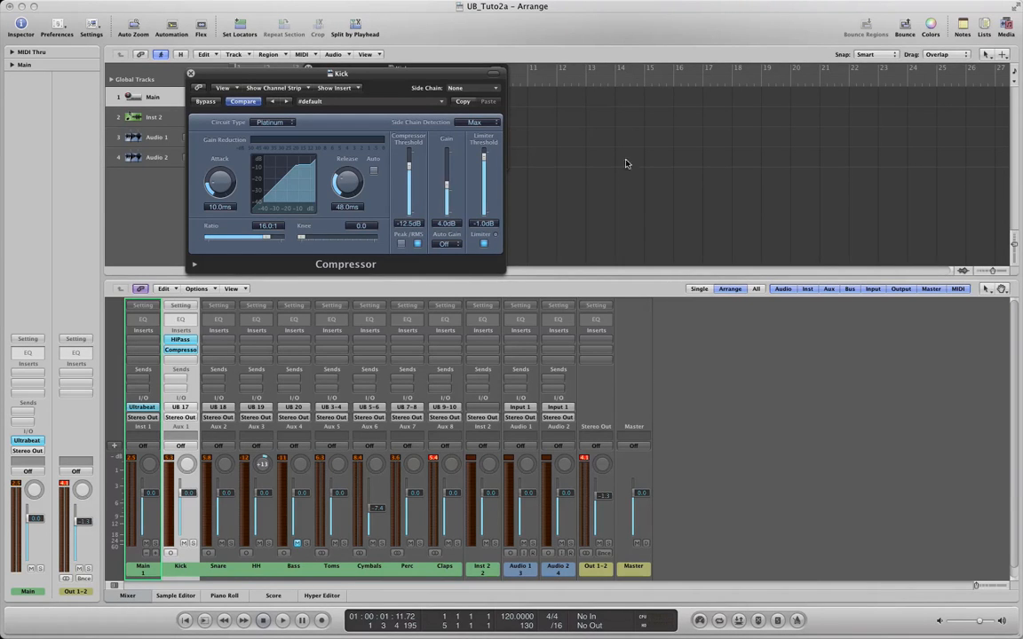
Reopen Ultrabeat beside the Compressor, play the pattern and solo the Kick channel.
click(27, 440)
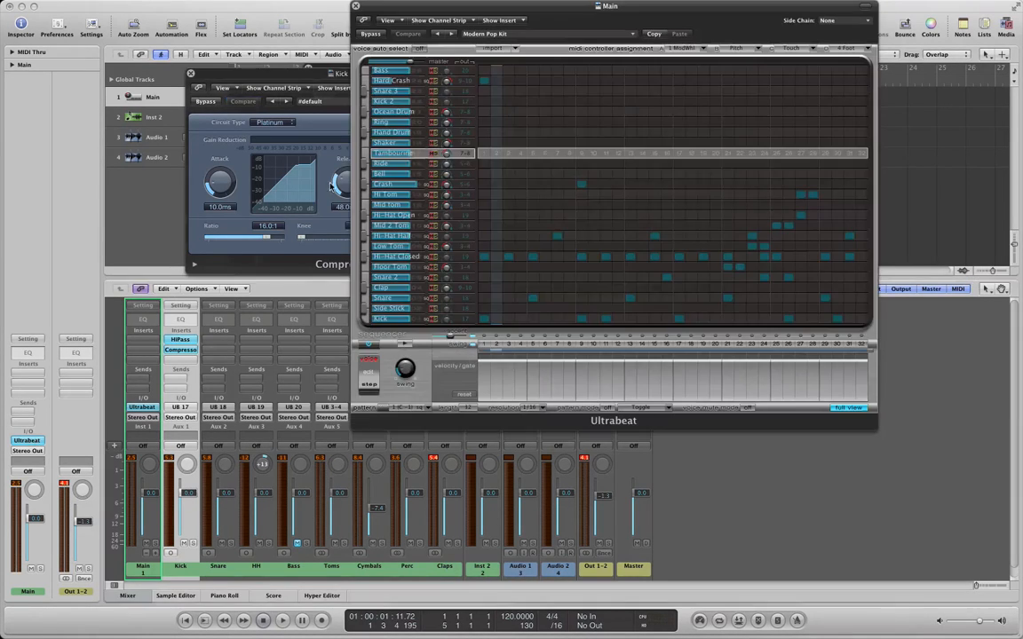
drag(508, 3, 597, 4)
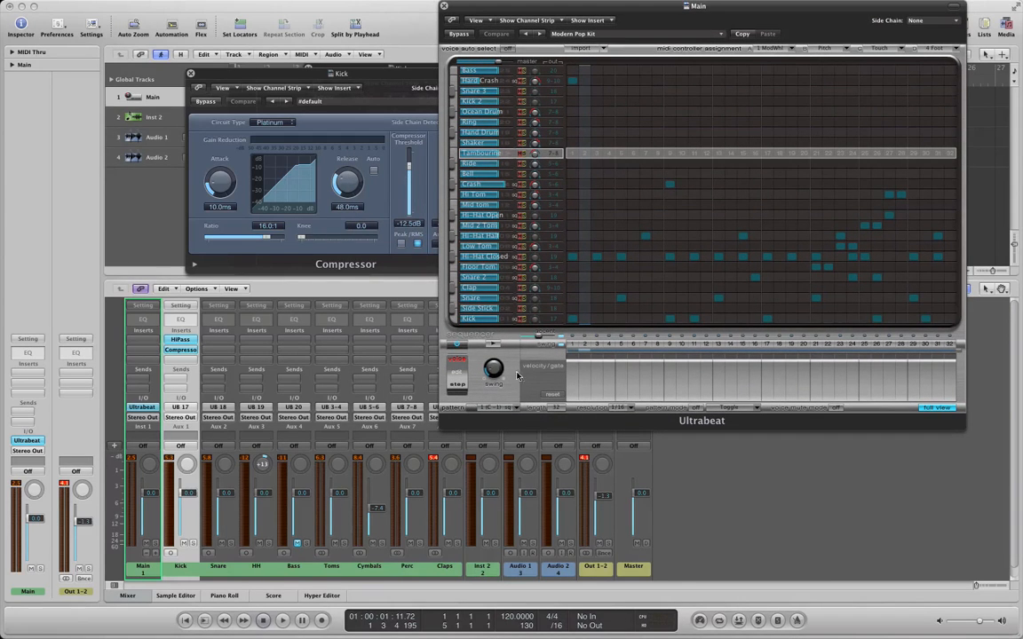
click(491, 343)
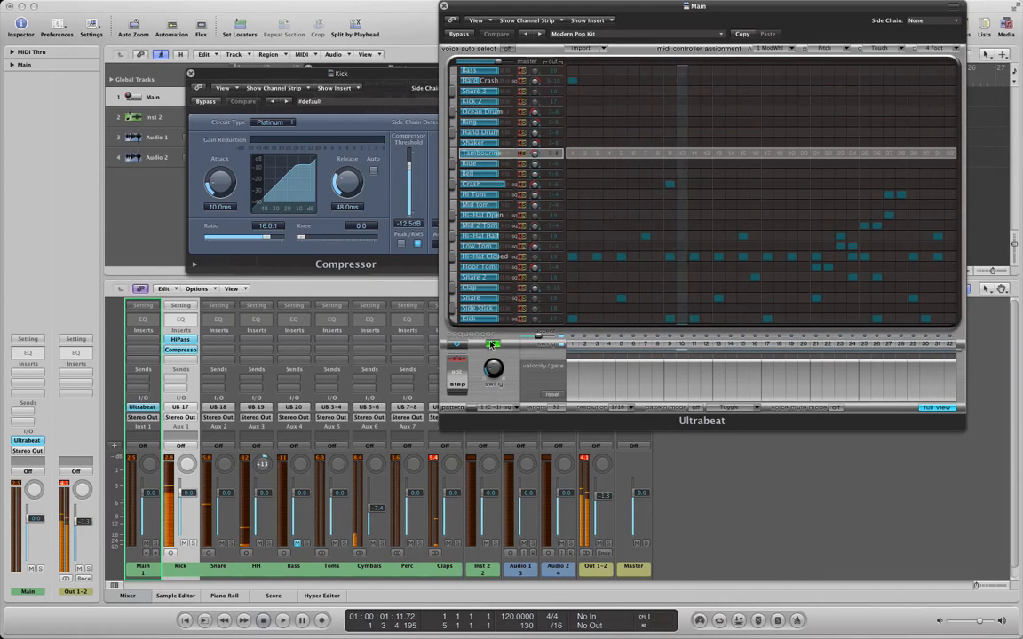
click(193, 544)
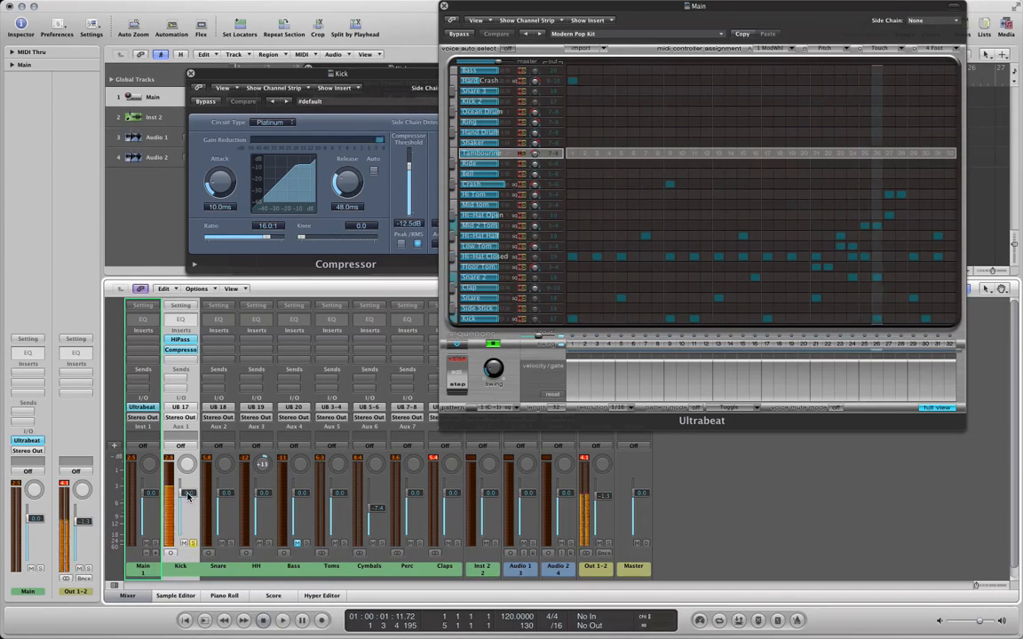
Compare the soloed kick with its Compressor and High Pass Filter bypassed and active.
alt+click(183, 349)
alt+click(181, 341)
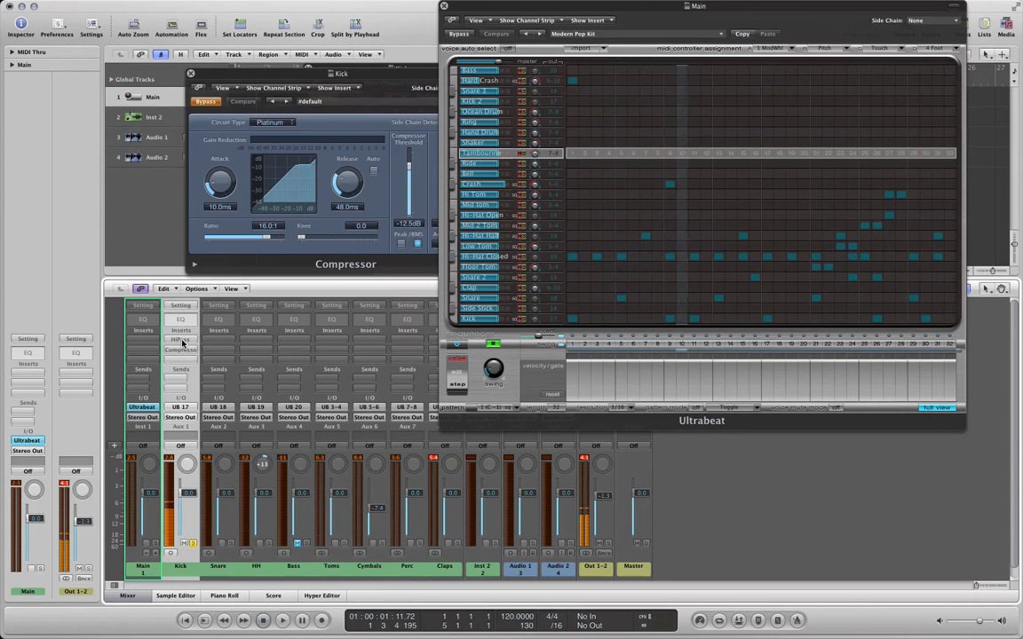
alt+click(182, 341)
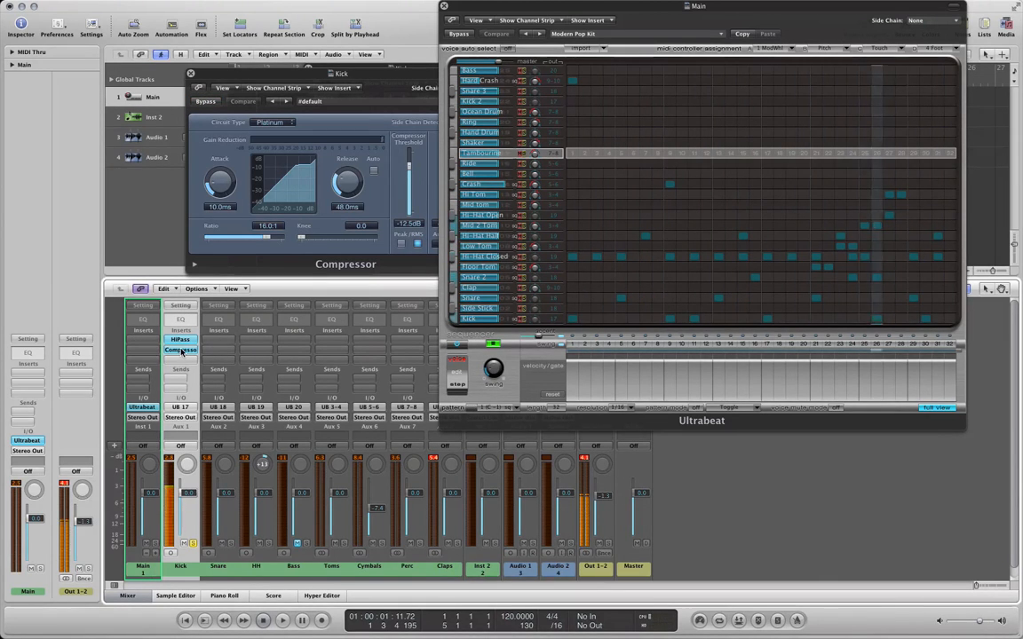
Solo Snare instead of Kick and insert a Channel EQ with a low cut at 39.5 Hz and a +5 dB boost at 230 Hz.
click(230, 543)
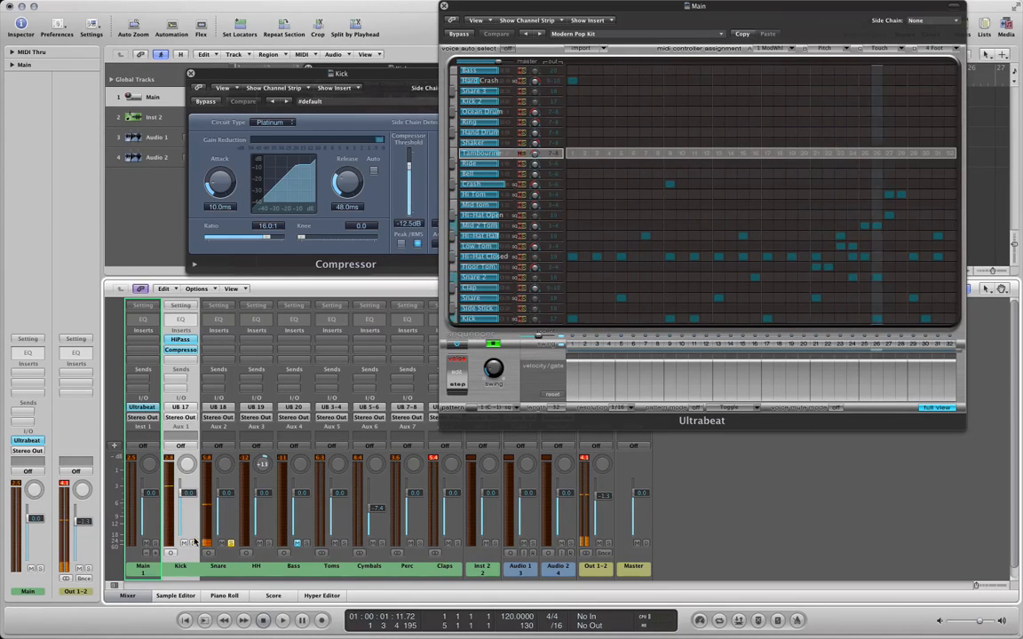
double_click(218, 323)
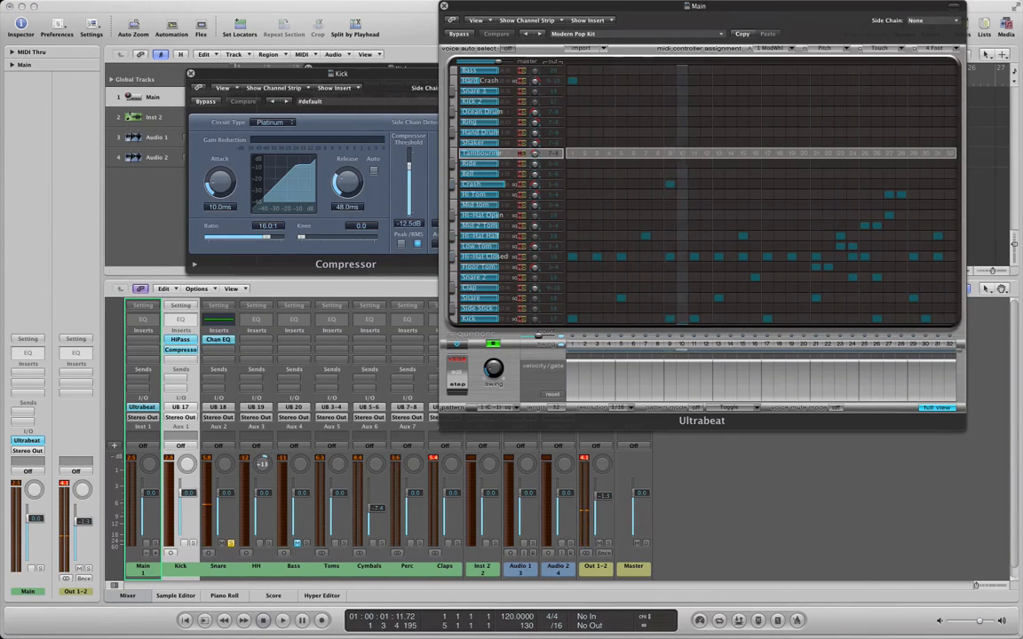
drag(400, 60, 449, 76)
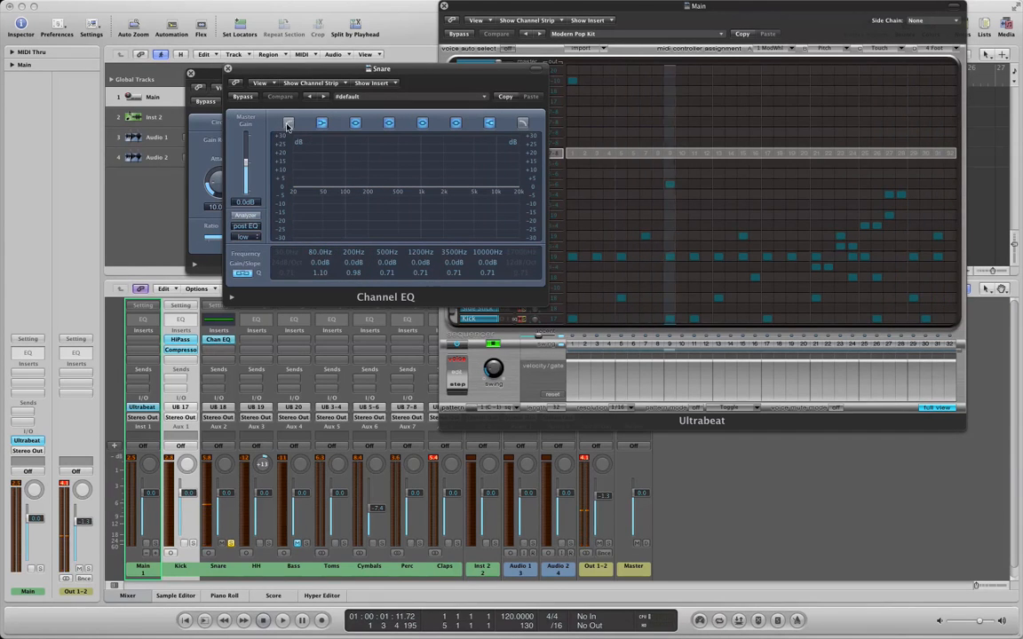
click(298, 234)
drag(298, 234, 349, 248)
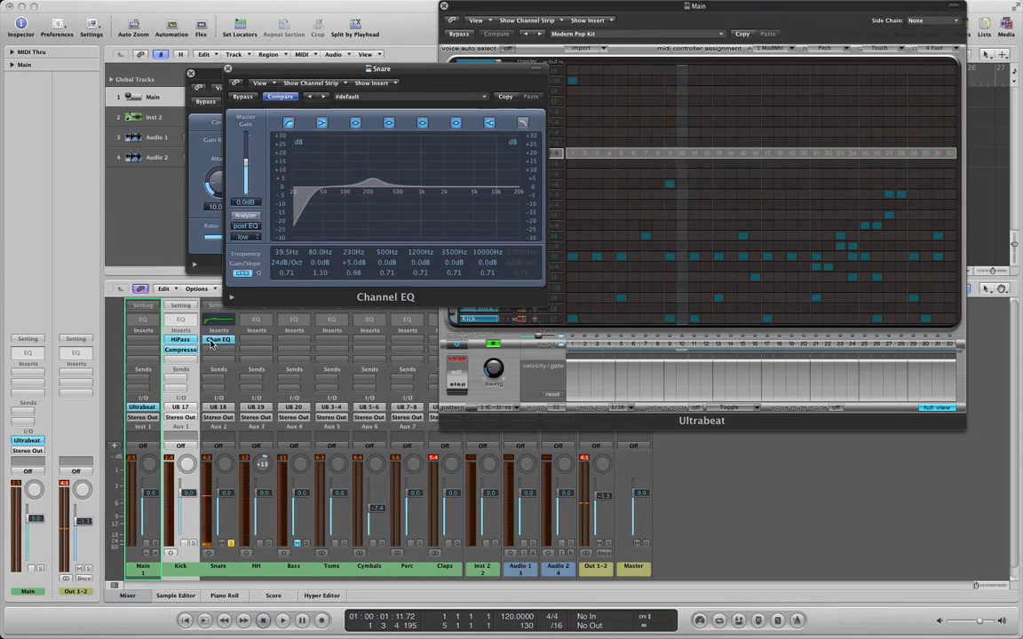
Compare the snare with its Channel EQ bypassed and active, and set the low cut's Q to 1.20.
click(240, 97)
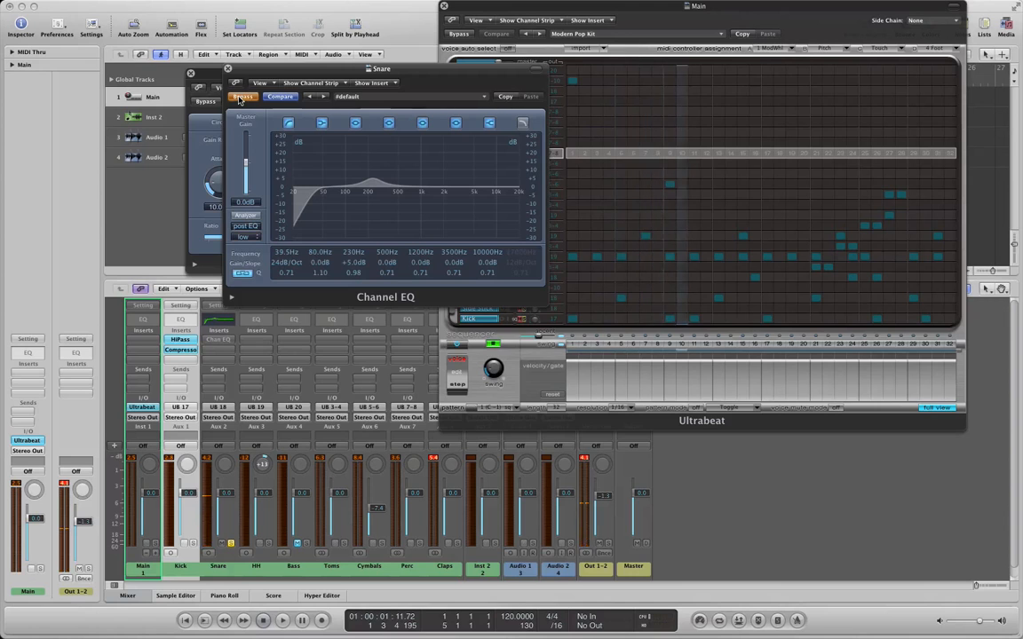
click(240, 98)
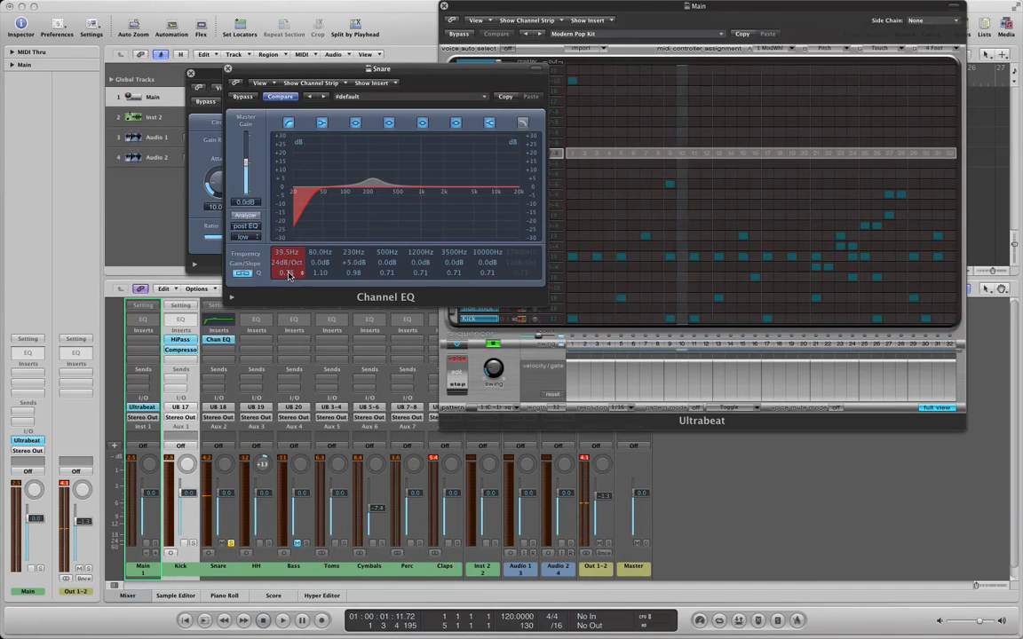
drag(292, 273, 293, 268)
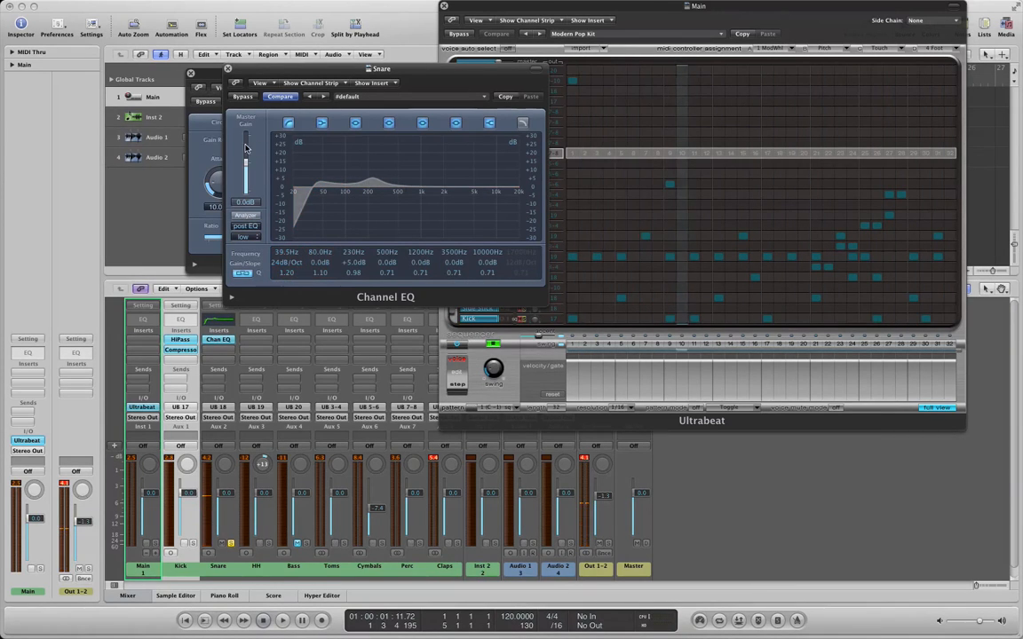
click(229, 70)
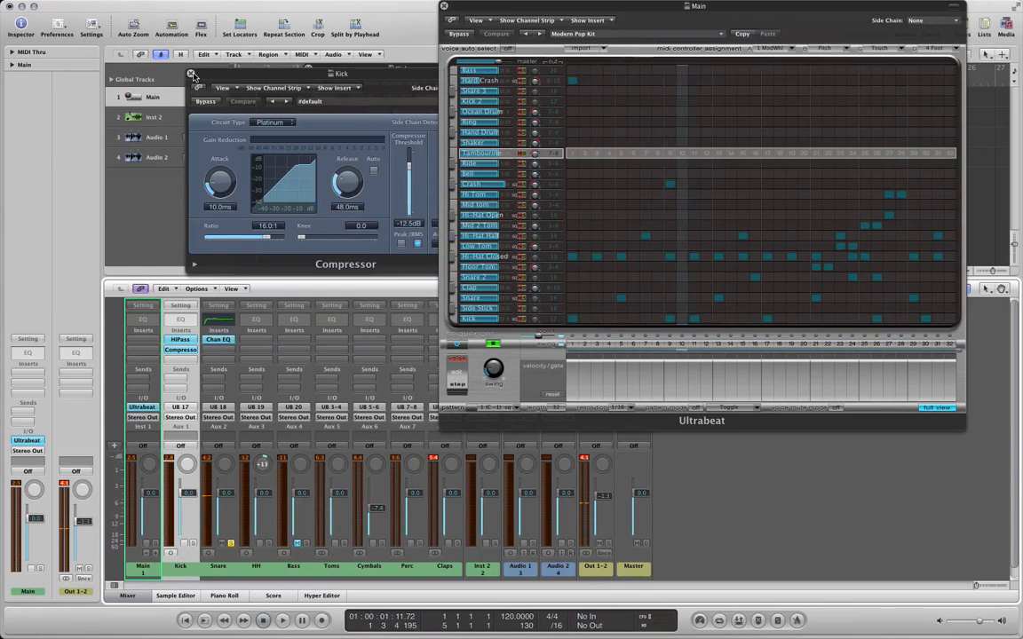
Close the Kick Compressor window, stop playback, and copy the Kick's Compressor to the Snare channel below its Channel EQ.
click(190, 73)
click(181, 339)
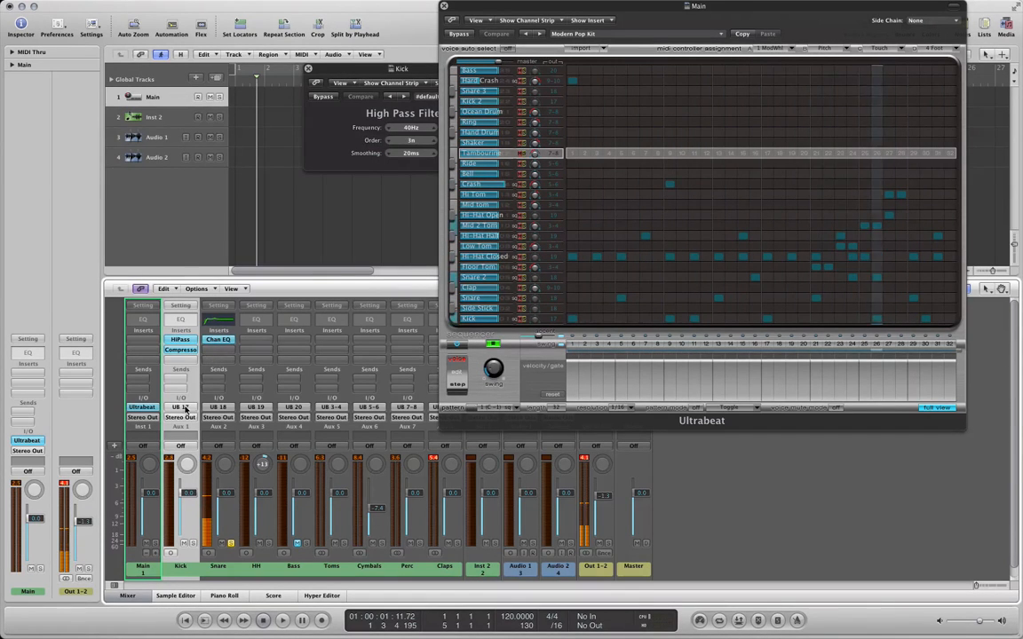
click(493, 344)
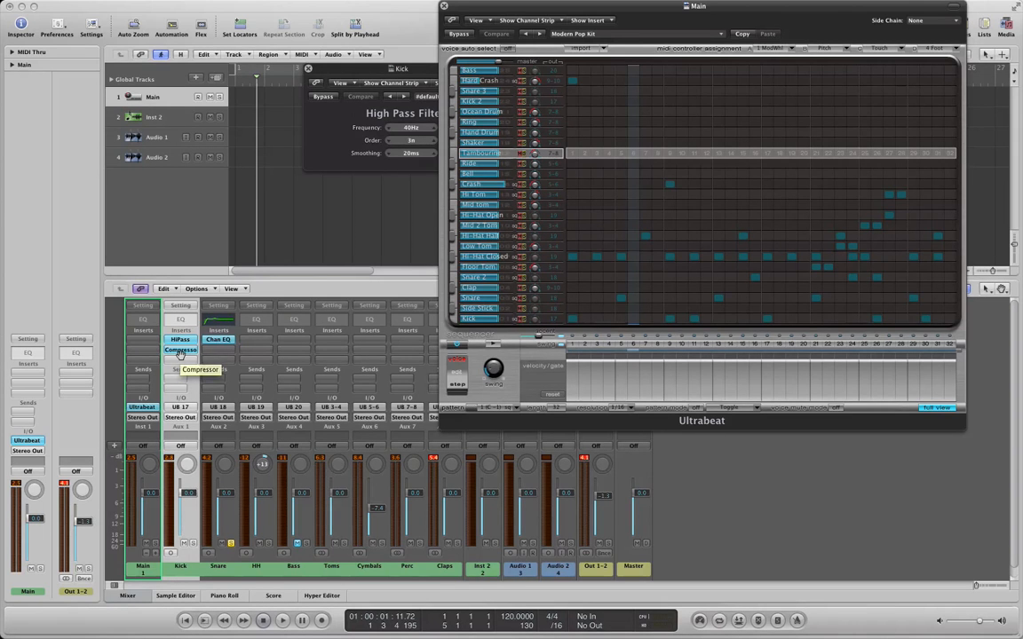
drag(217, 355, 219, 354)
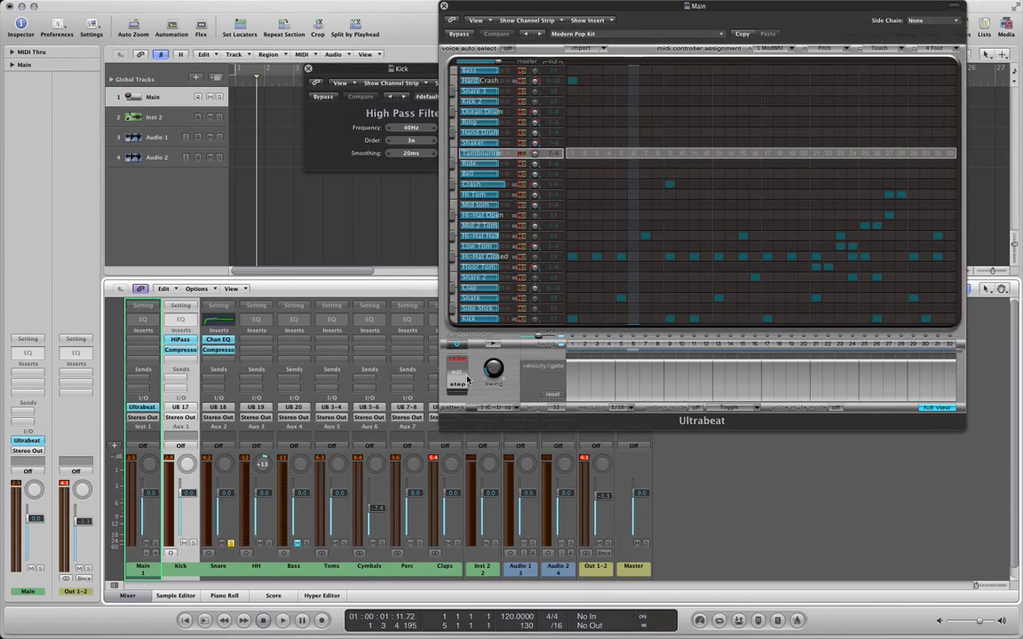
Play the pattern with the compressed snare, unsolo it to hear the whole kit, stop playback and close Ultrabeat.
click(495, 346)
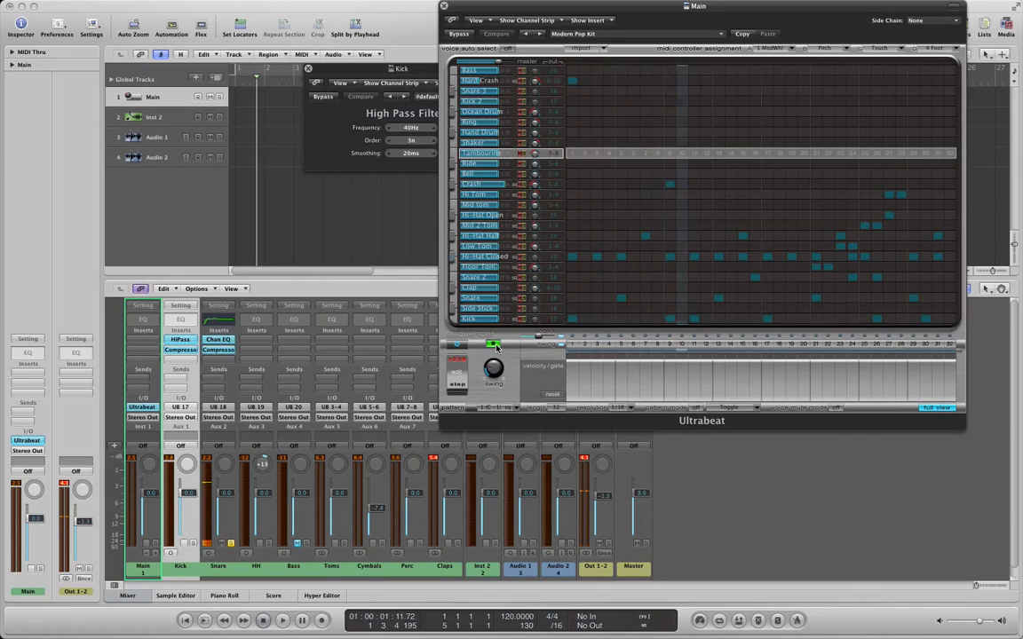
click(233, 543)
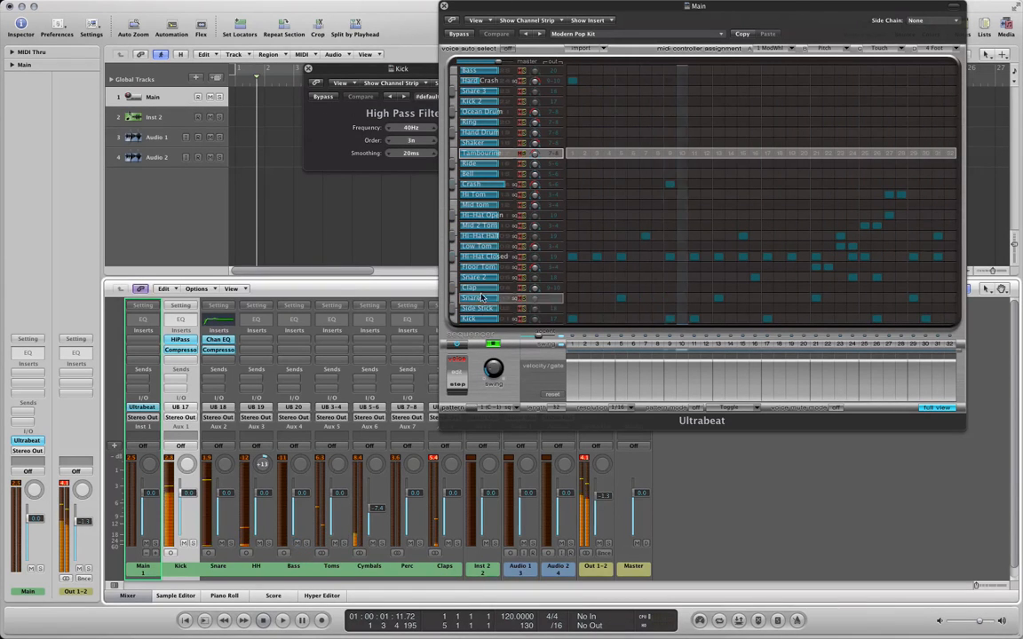
click(494, 344)
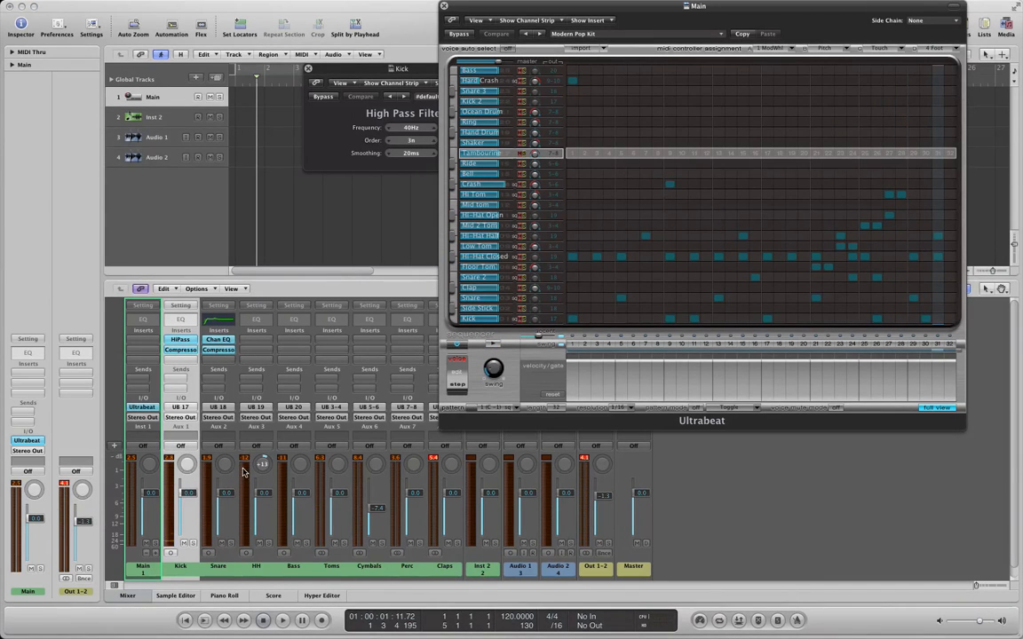
drag(513, 6, 506, 8)
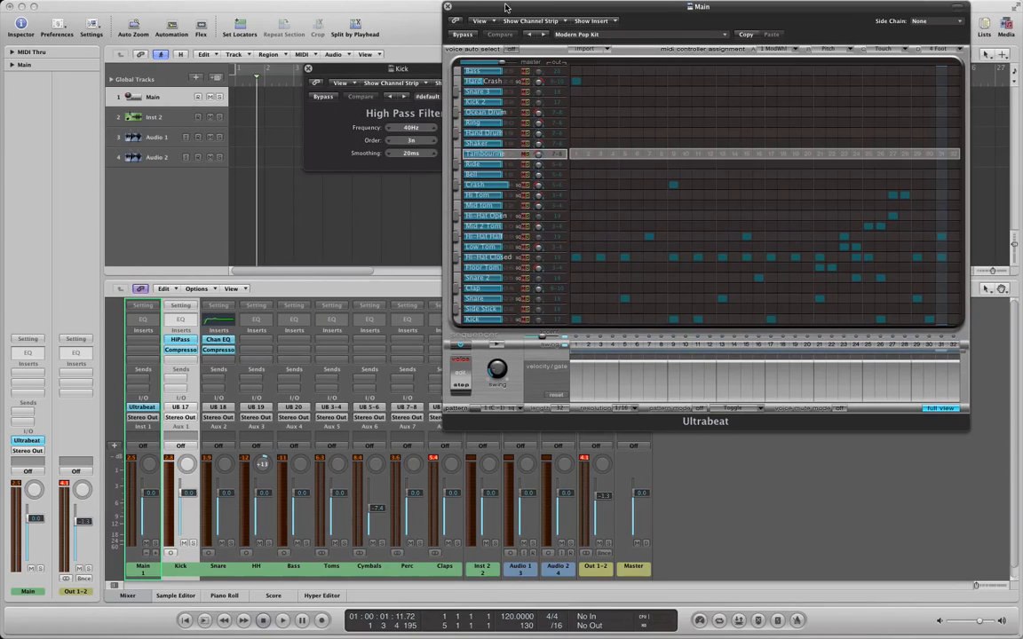
click(448, 7)
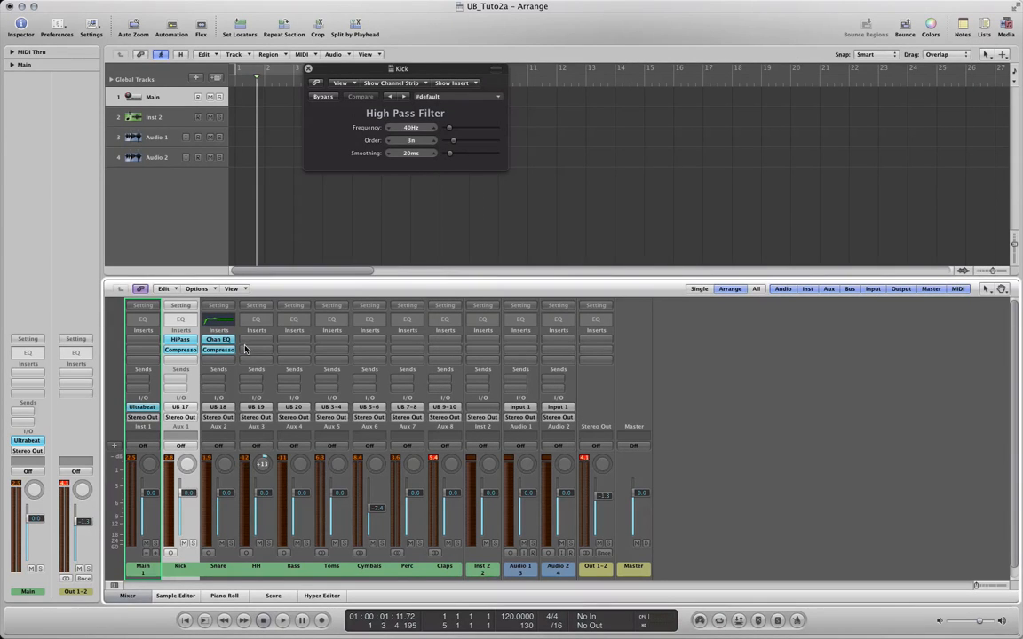
Add a Bus 1 send to the Snare channel and rename the new Aux 9 channel as Reverb.
click(213, 382)
mouse_move(214, 392)
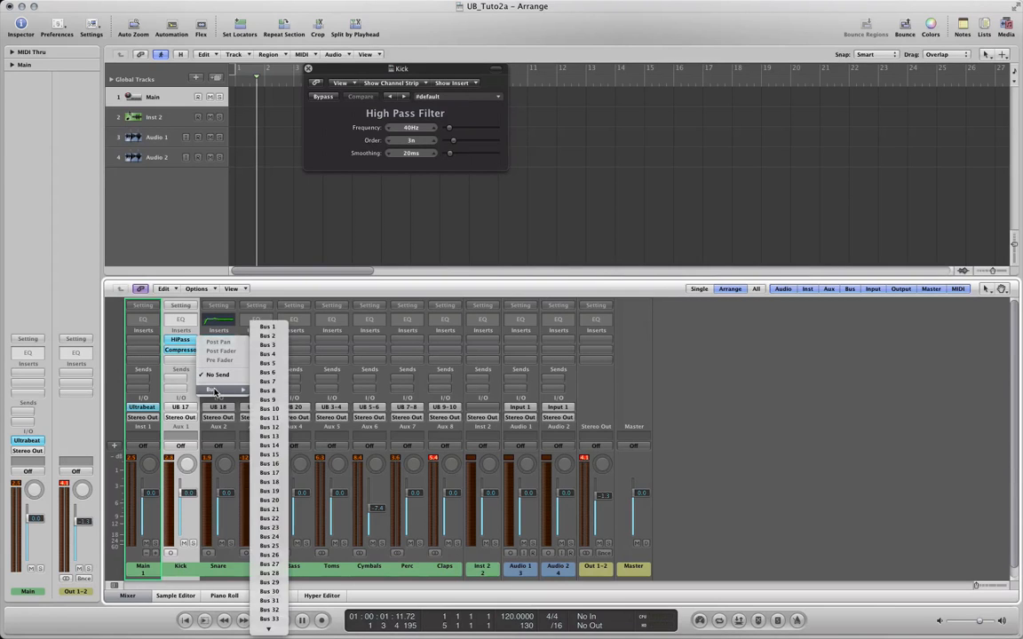
click(275, 329)
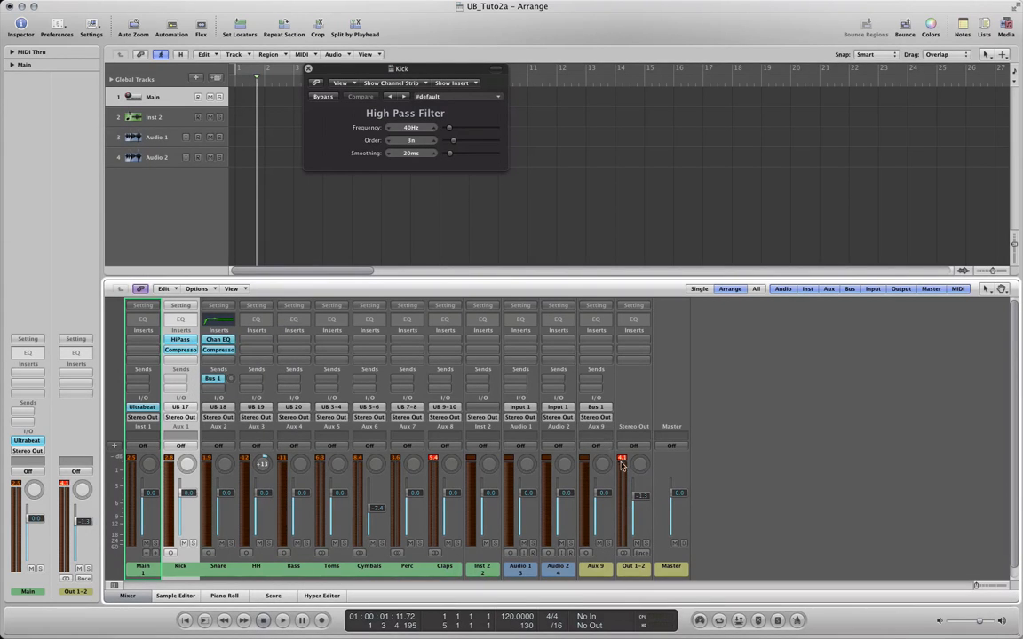
click(594, 570)
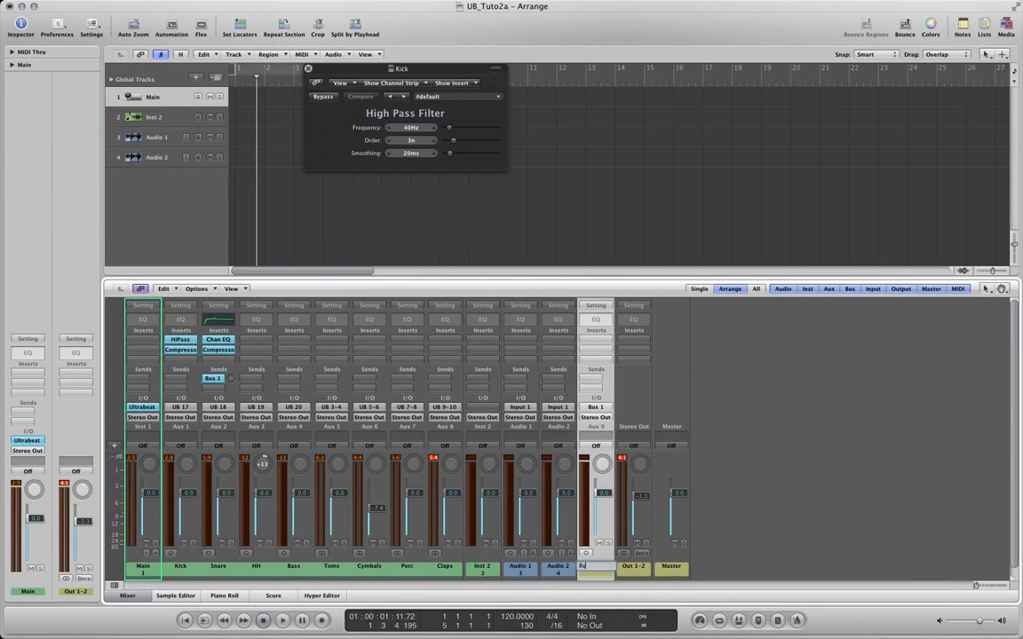
key(Return)
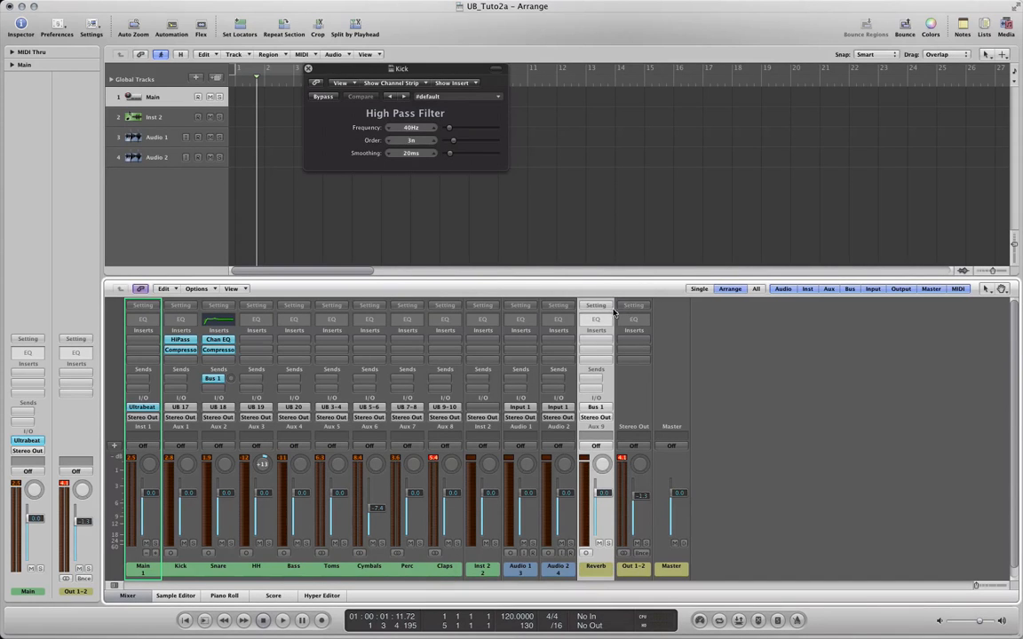
Insert a Mono->Stereo SilverVerb on the Reverb channel and move its window up over the arrange area.
click(603, 343)
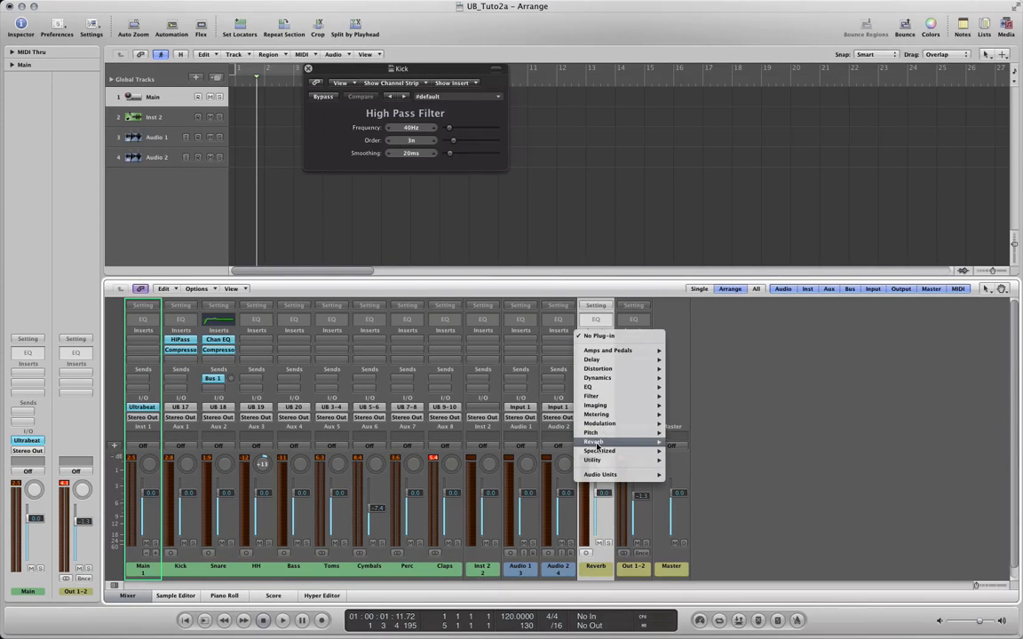
mouse_move(593, 441)
mouse_move(722, 479)
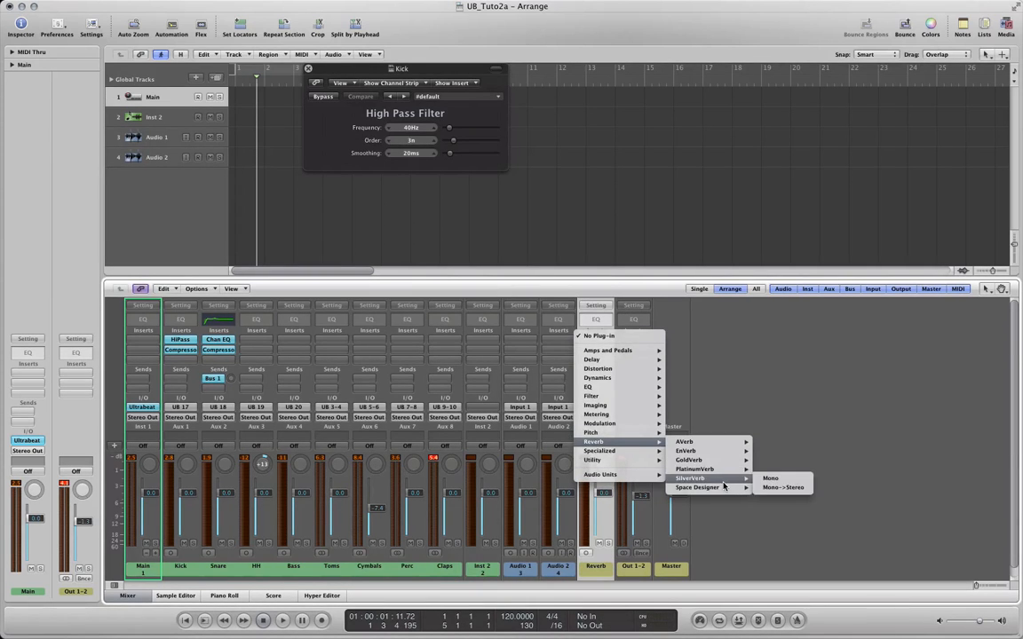
click(785, 488)
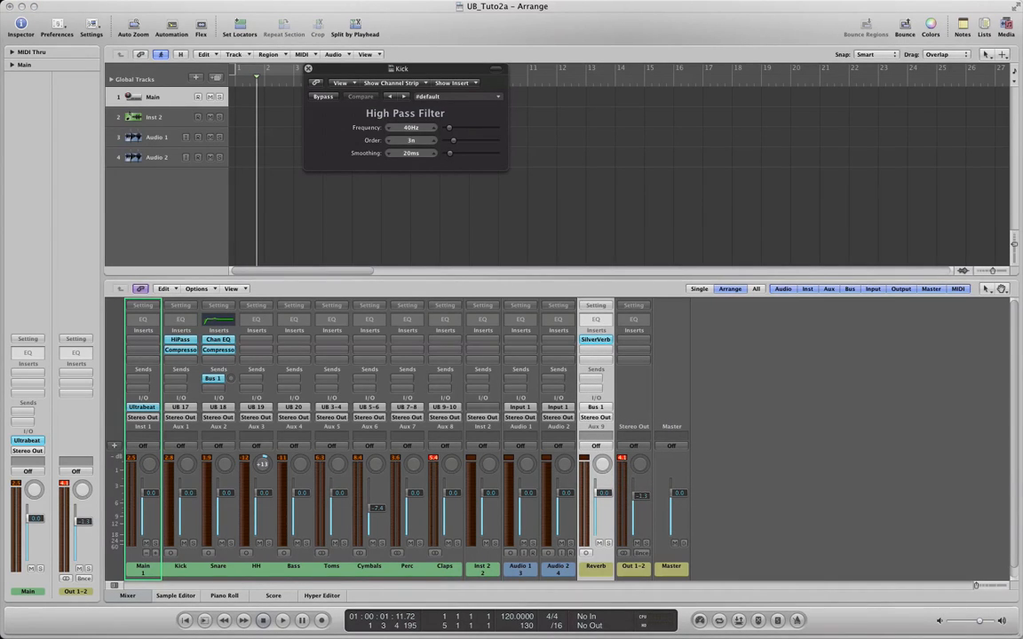
drag(721, 91, 753, 39)
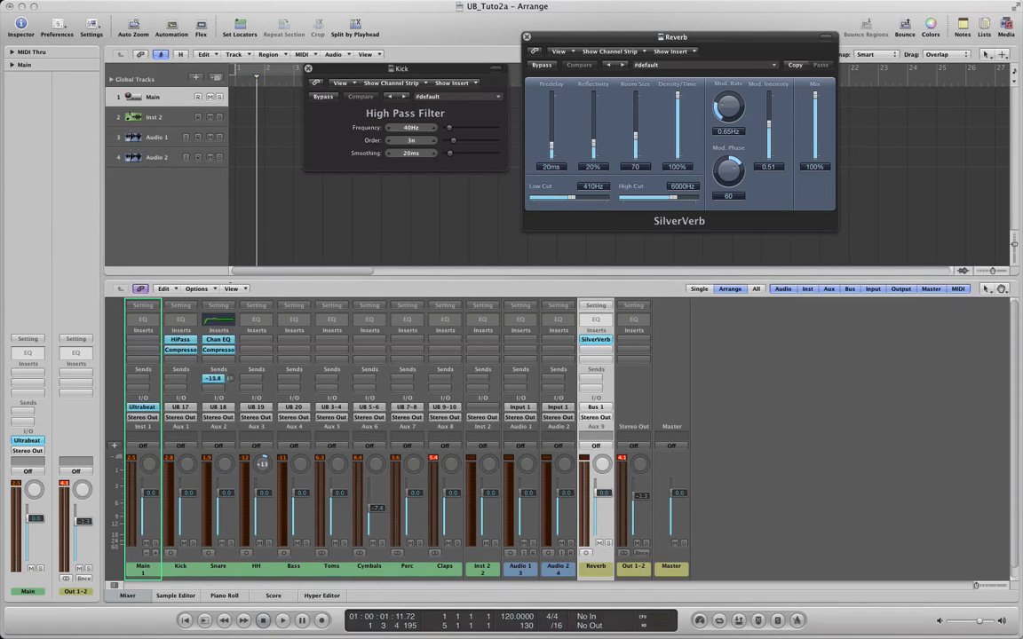
Open Ultrabeat, play the pattern and adjust the Snare's Bus 1 send level while listening.
click(26, 440)
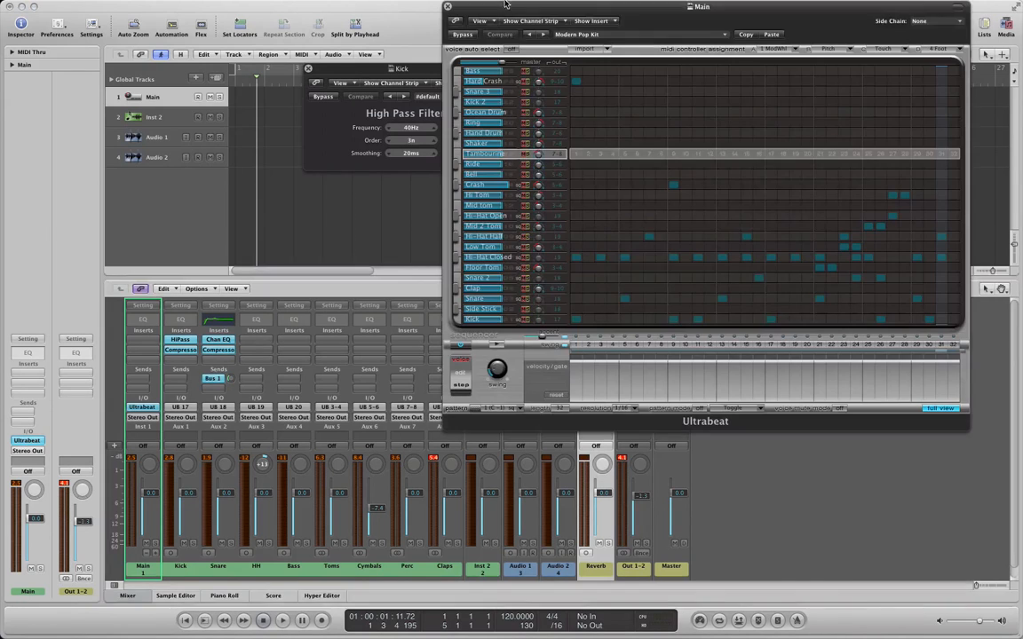
click(496, 347)
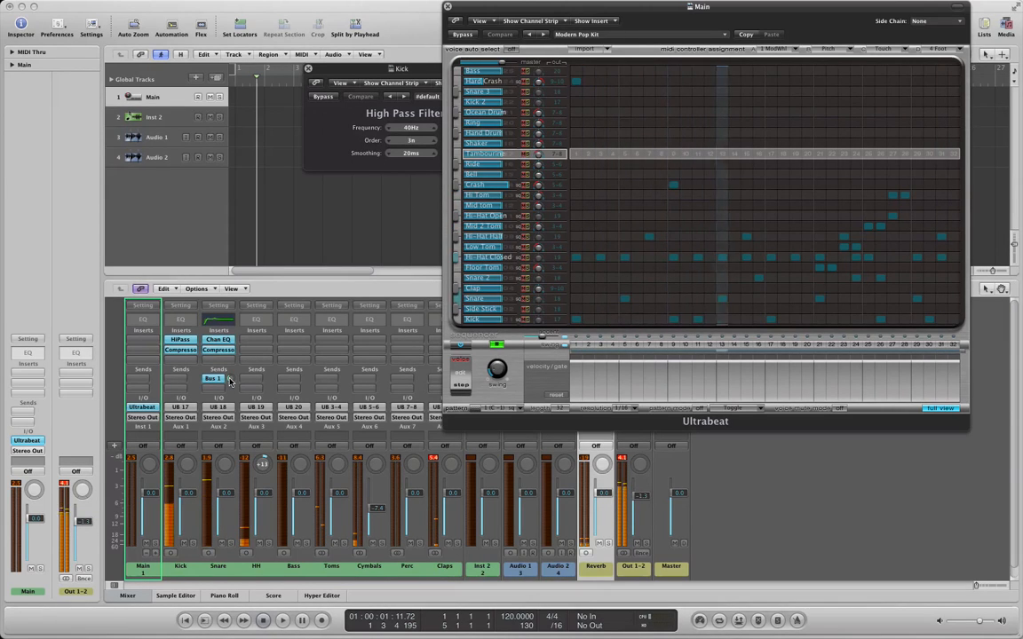
drag(231, 380, 231, 430)
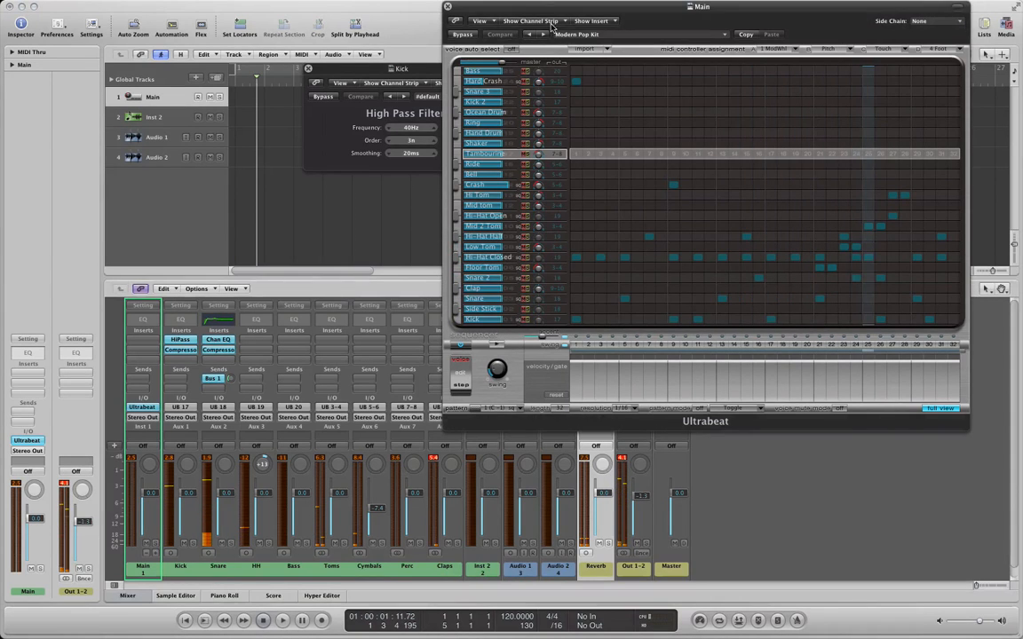
Move Ultrabeat clear of the mixer, solo the HH channel, play the pattern and raise the HH fader to +2.0.
drag(557, 11, 836, 10)
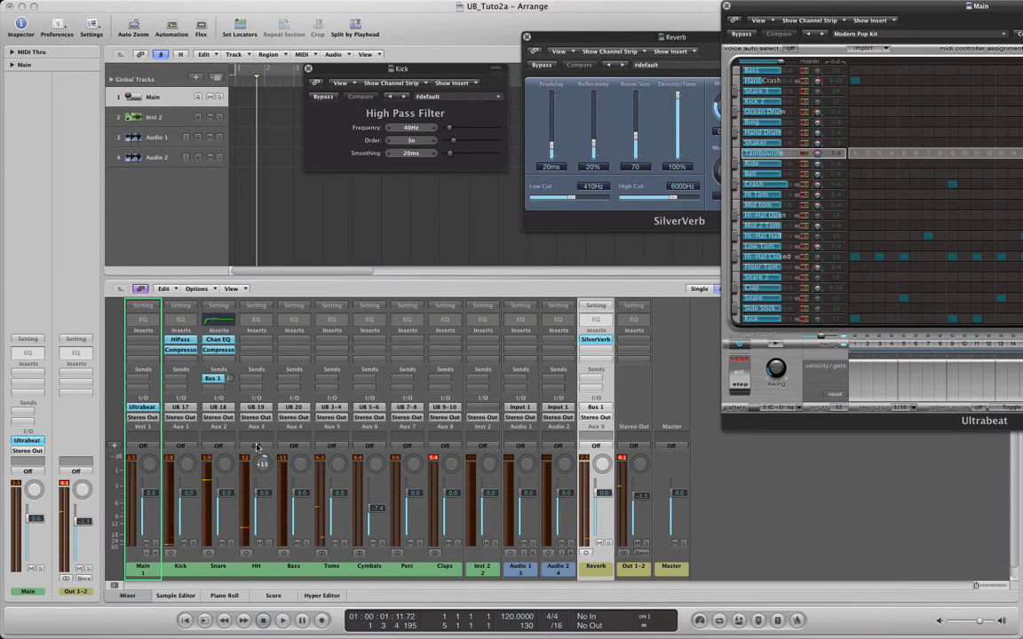
click(268, 542)
click(775, 343)
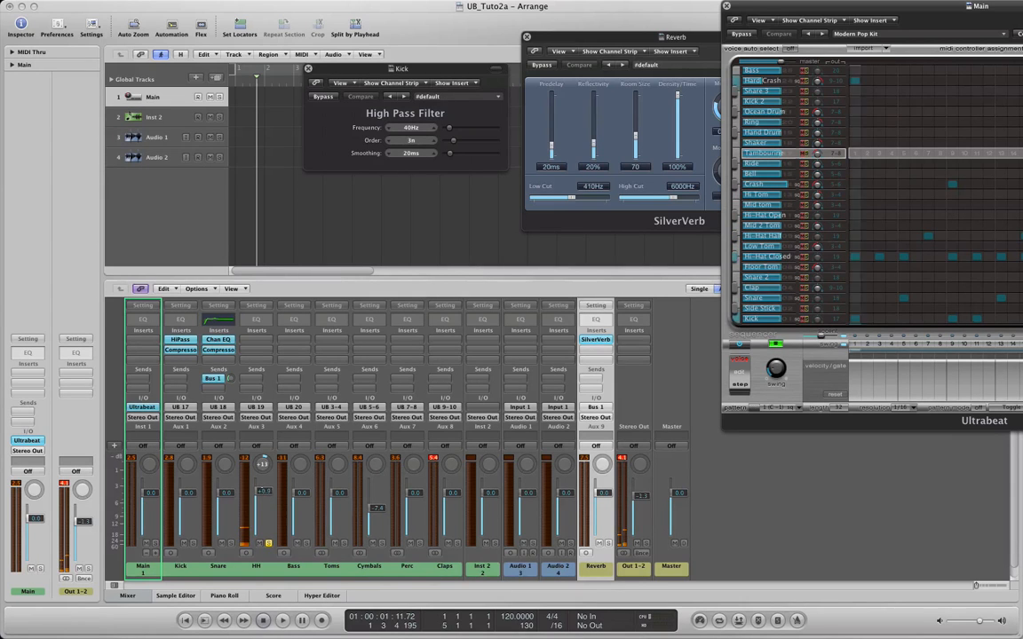
drag(264, 489, 263, 488)
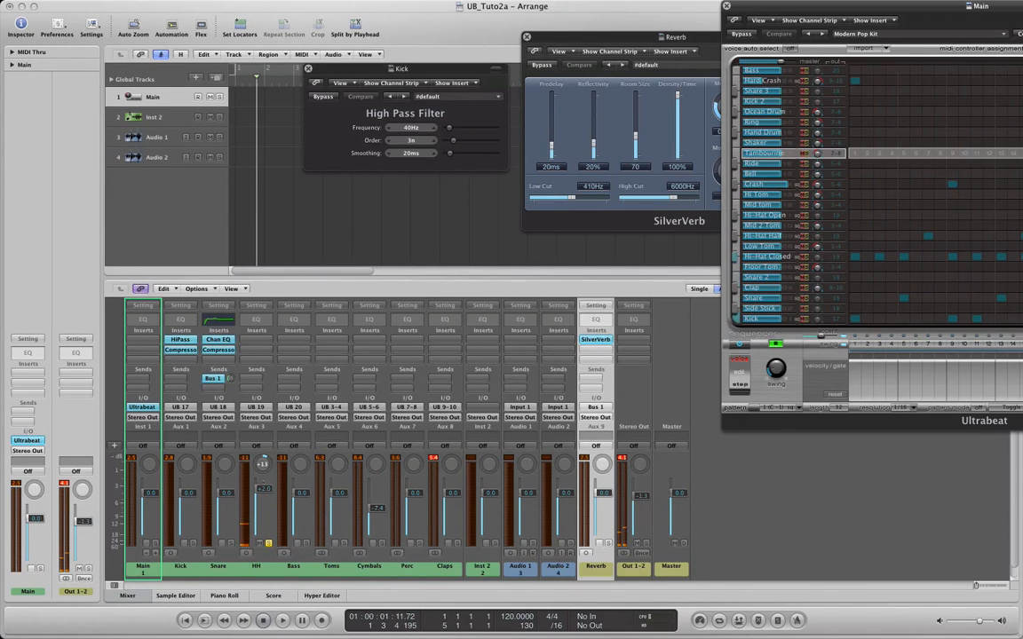
Insert a mono Gain plug-in on the HH channel and set its gain to +4.6.
click(250, 340)
mouse_move(269, 466)
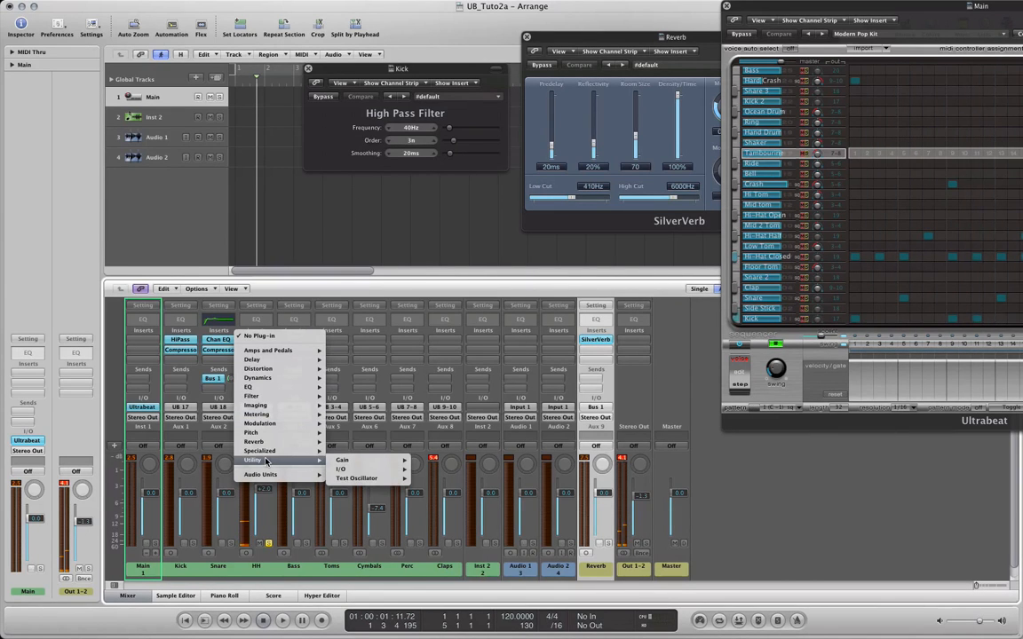
mouse_move(346, 461)
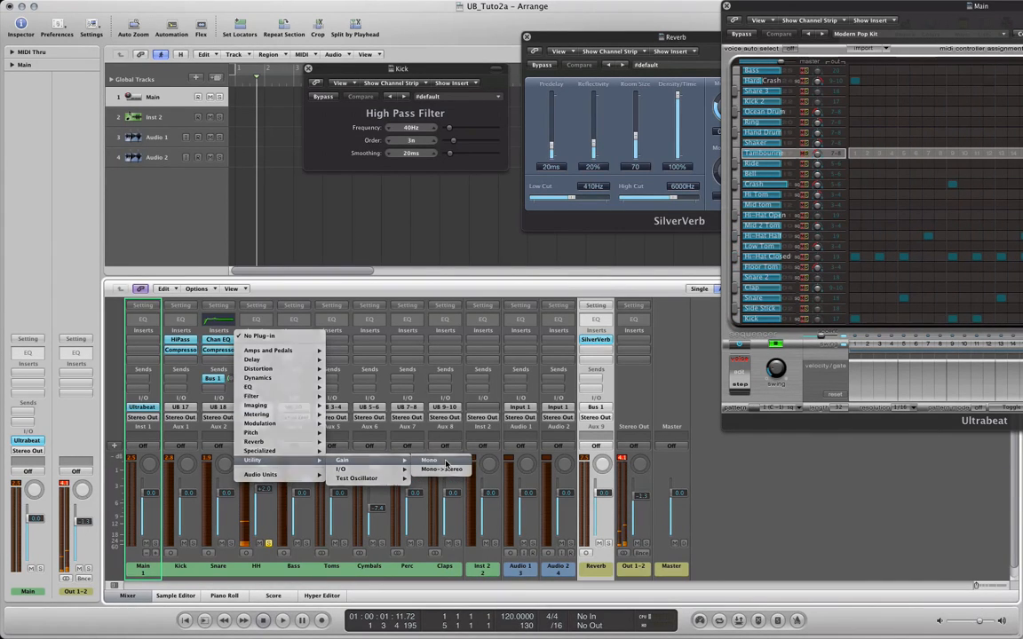
click(446, 463)
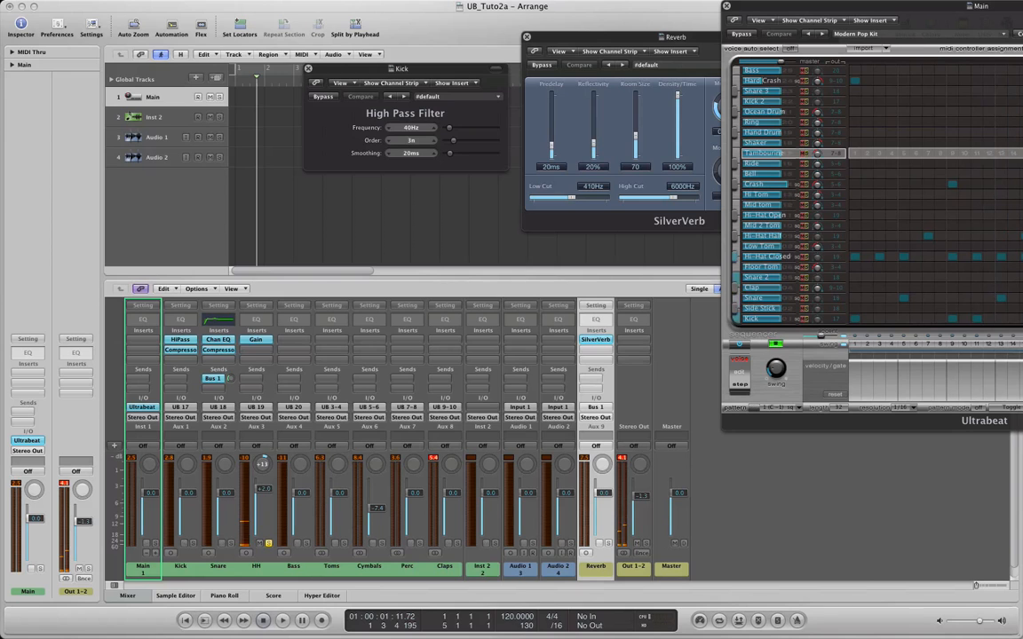
drag(0, 94, 344, 139)
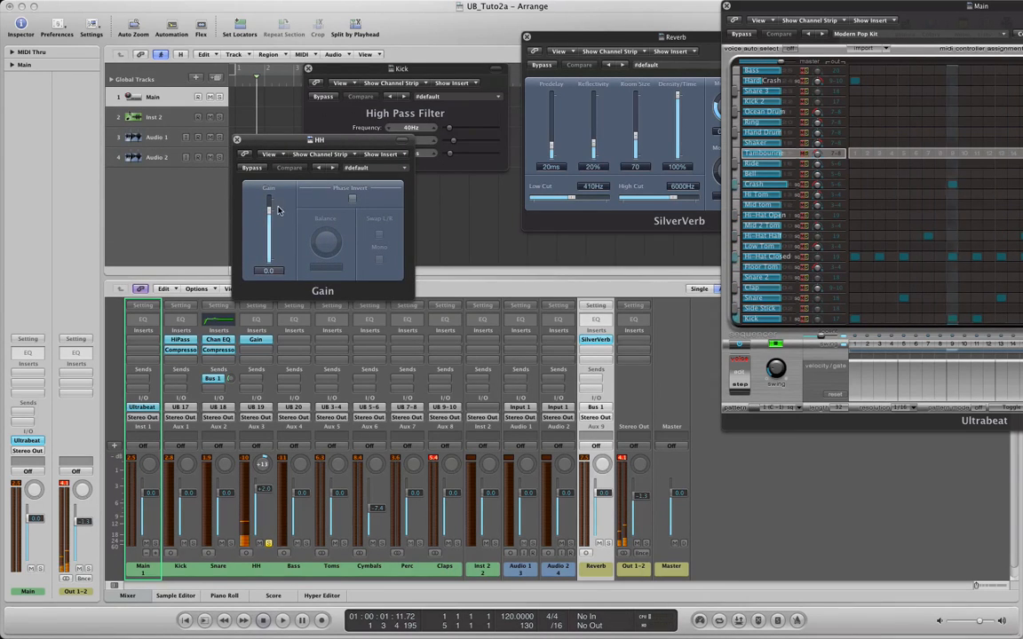
double_click(266, 271)
text(1.0)
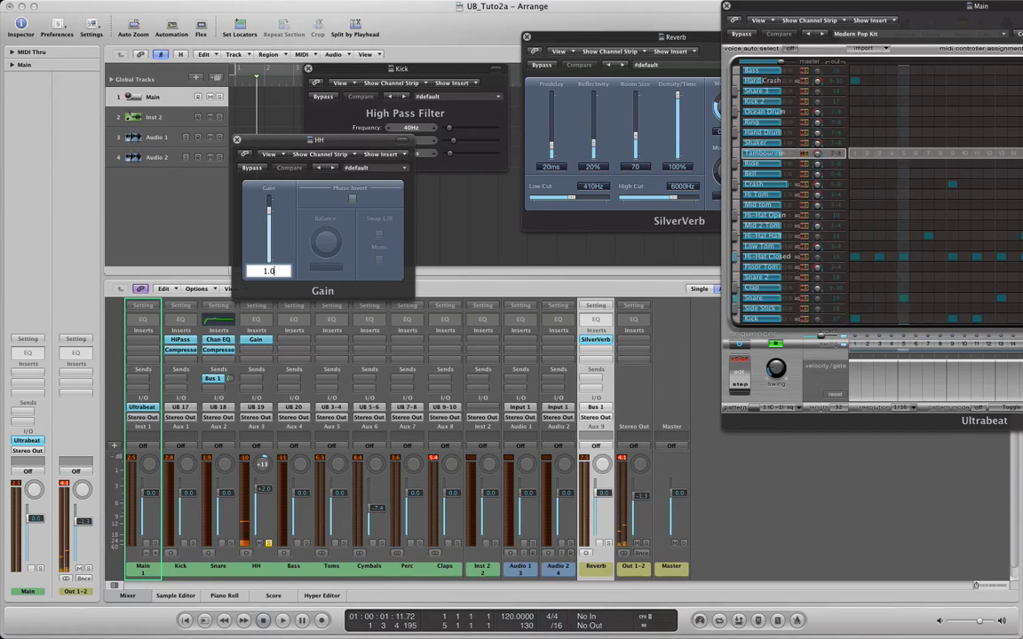
key(Return)
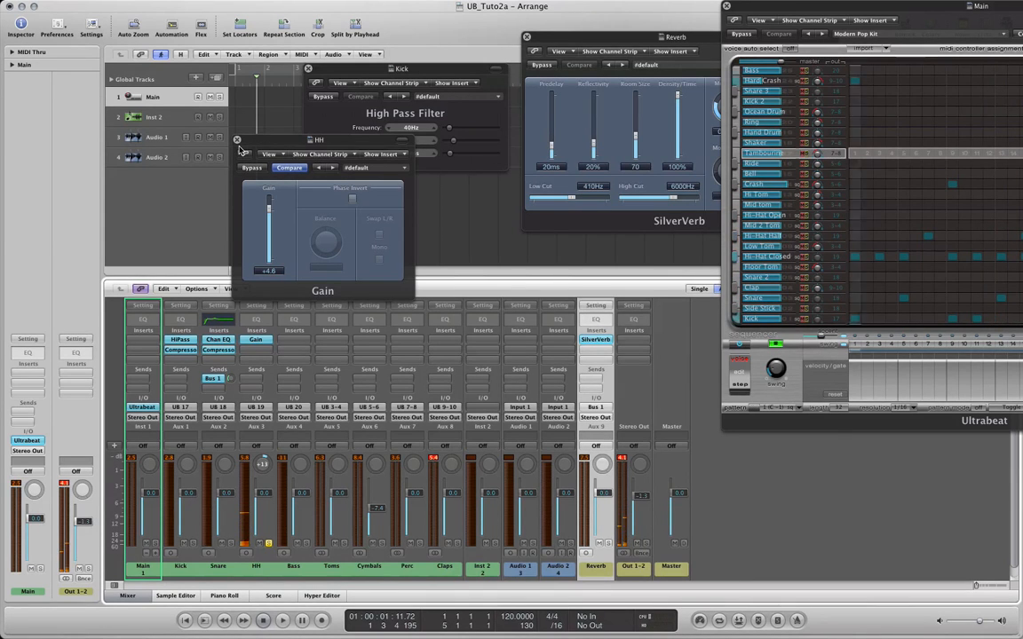
Send the HH channel to Bus 1 (Reverb) at -14.0 and unsolo it to hear the whole kit.
click(256, 383)
mouse_move(252, 391)
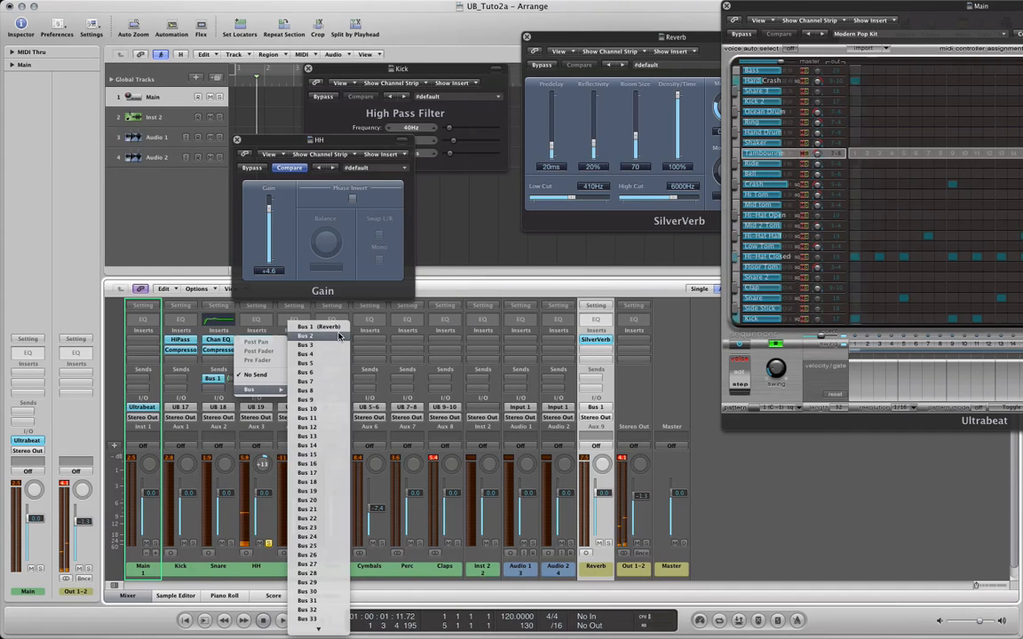
click(284, 300)
drag(269, 379, 269, 374)
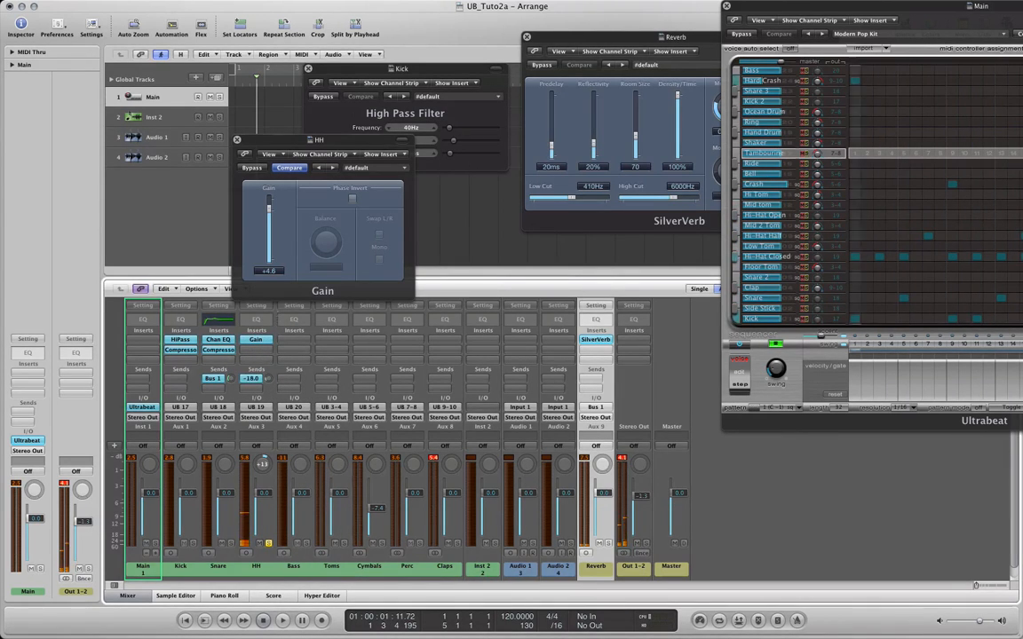
drag(278, 310, 279, 289)
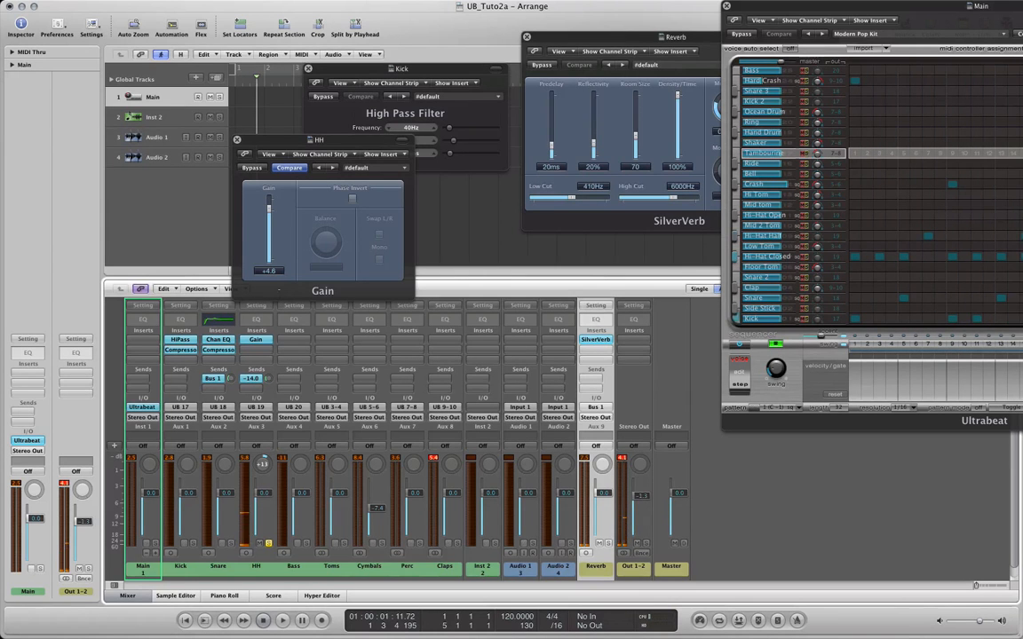
click(269, 545)
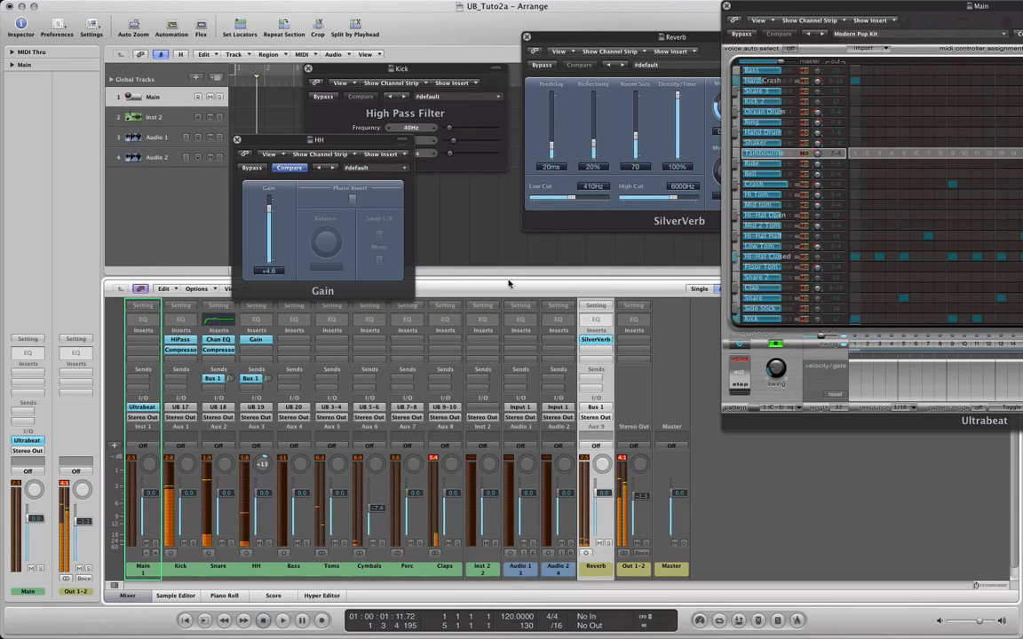
Bring the Ultrabeat pattern grid back into view, solo the Toms channel and close the HH Gain window.
drag(773, 8, 578, 4)
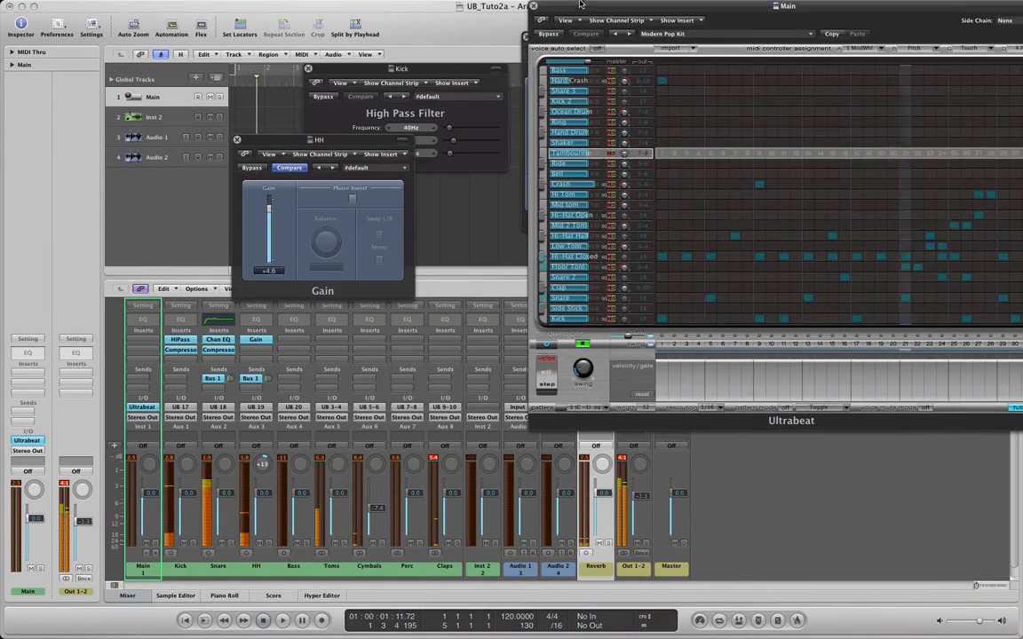
click(345, 544)
drag(293, 139, 229, 129)
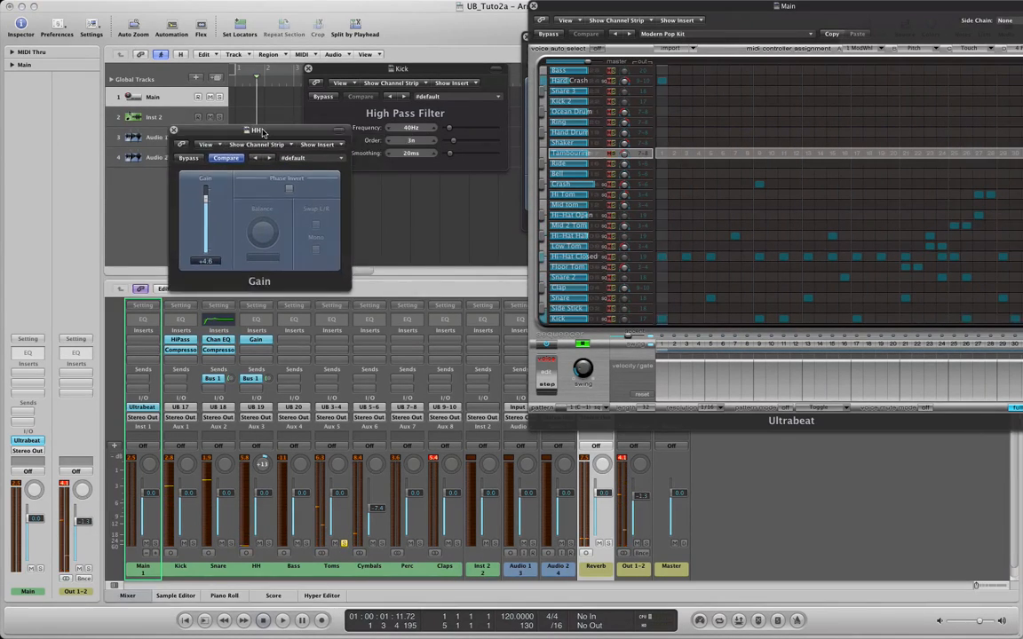
click(173, 131)
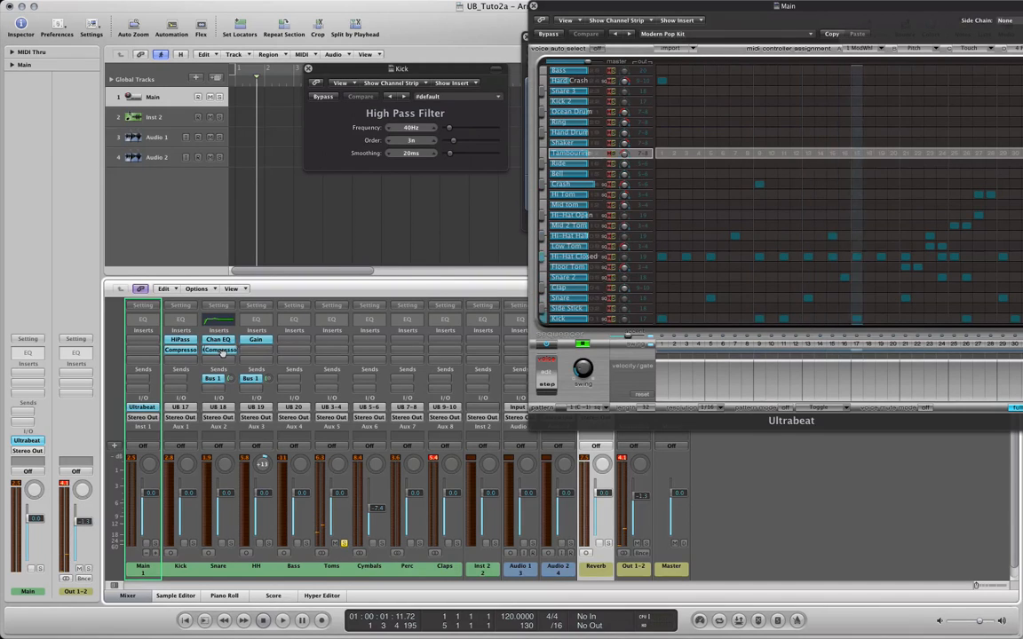
Copy the Snare's Compressor to the Toms channel and insert a Channel EQ above it.
drag(219, 352, 334, 354)
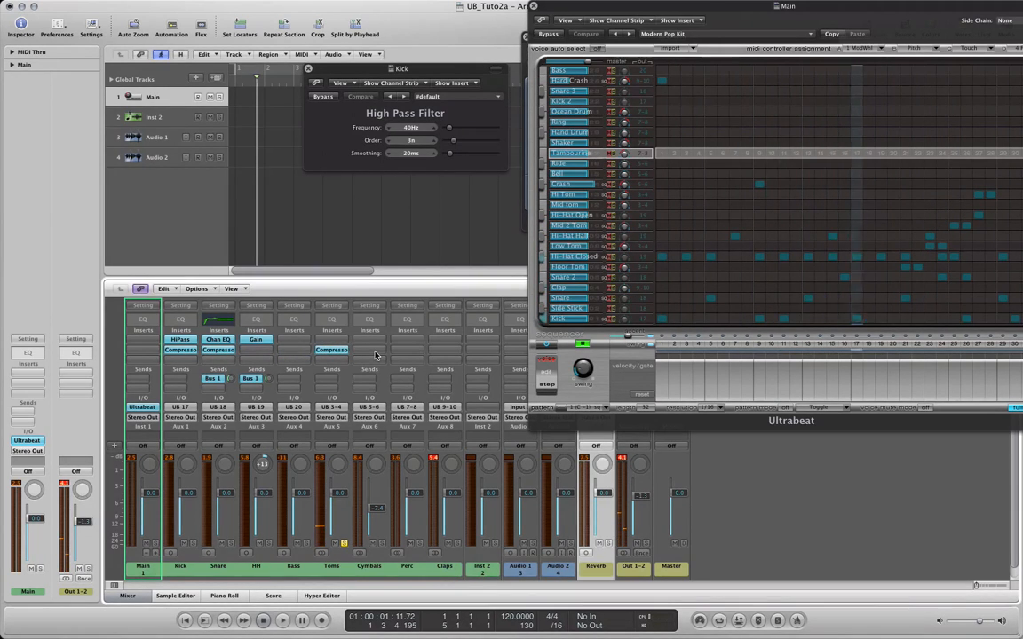
click(325, 337)
mouse_move(355, 387)
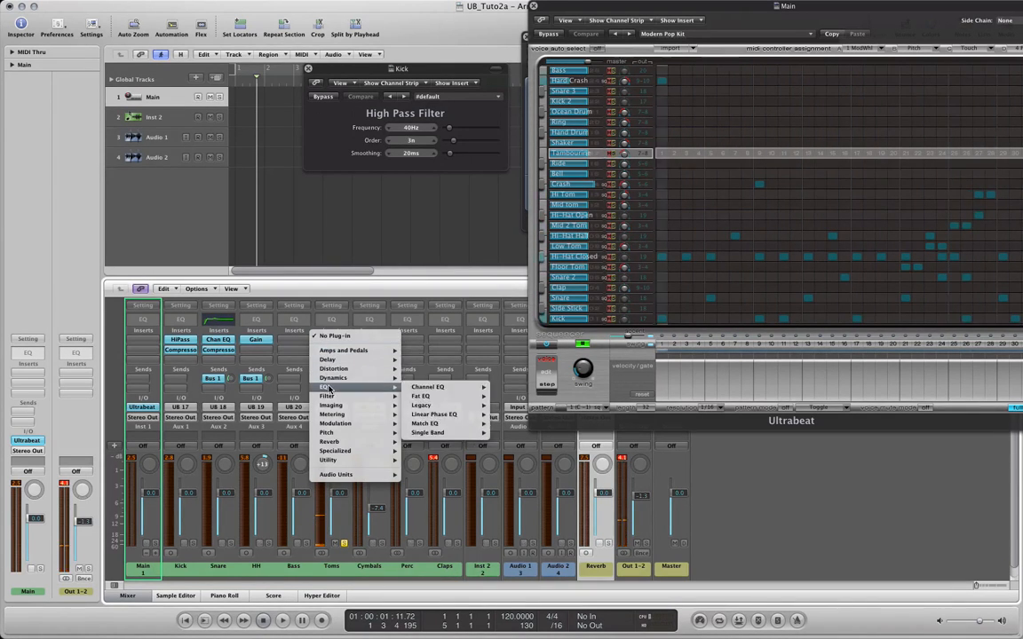
click(449, 392)
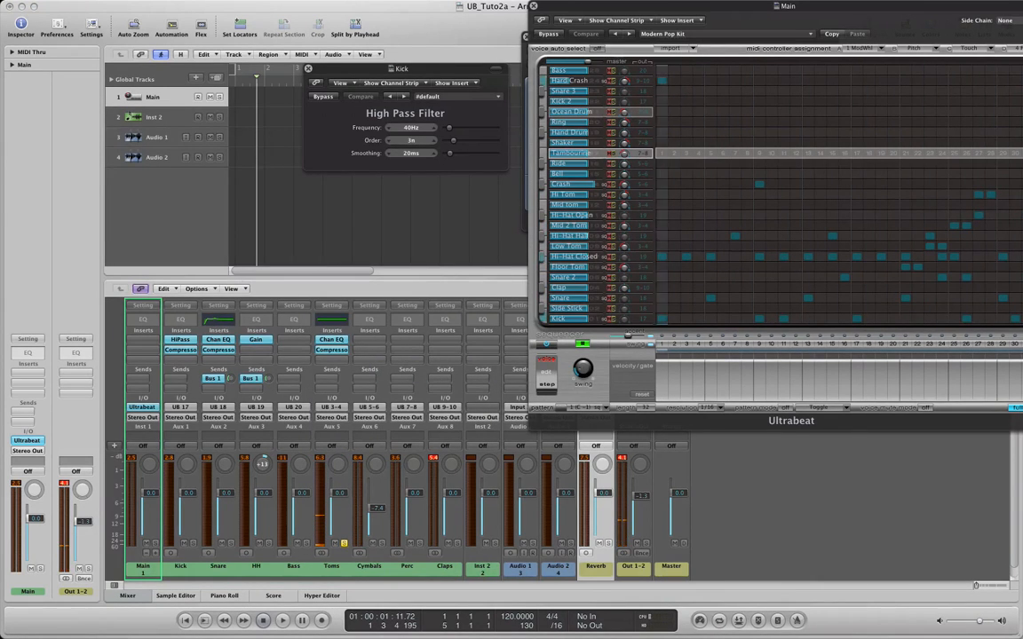
Give the Toms' Channel EQ a 40.5 Hz low cut with Q 1.20 and a +3.5 dB boost at 910 Hz, close it and unsolo the Toms.
click(364, 212)
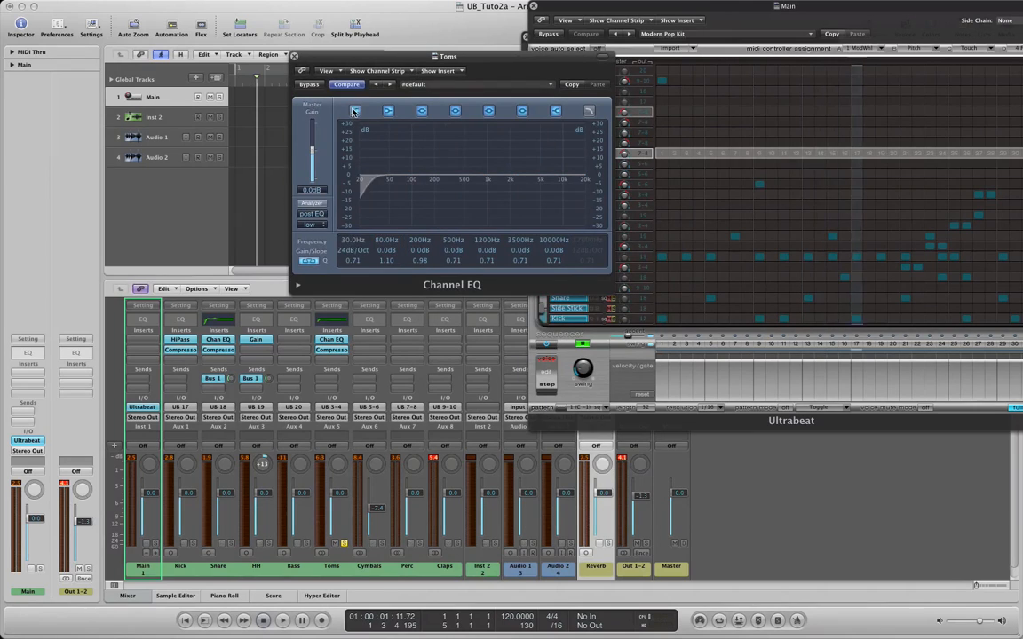
drag(366, 210, 376, 225)
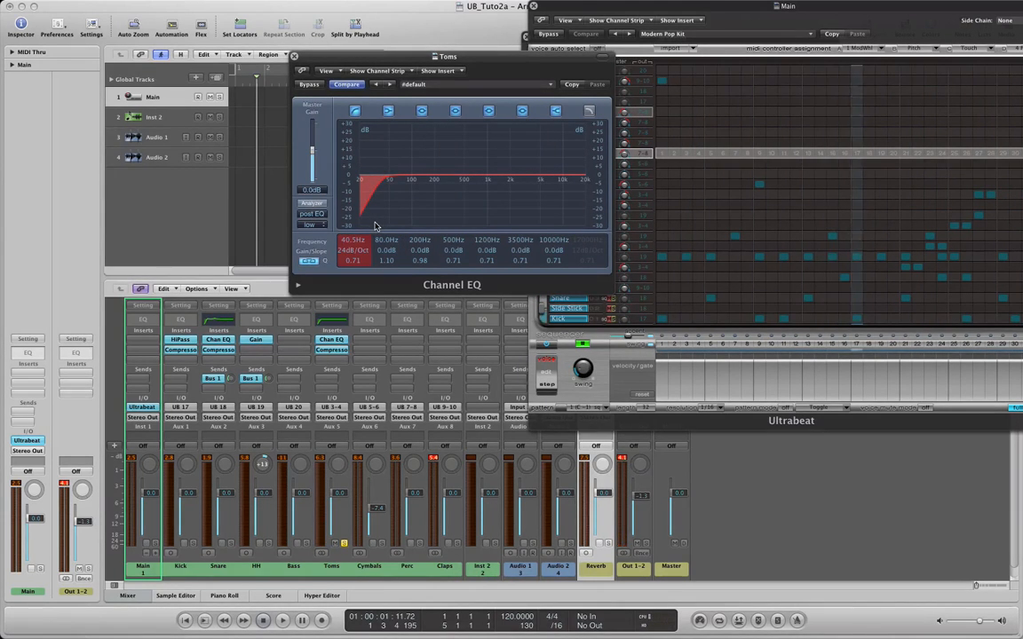
drag(356, 266, 355, 257)
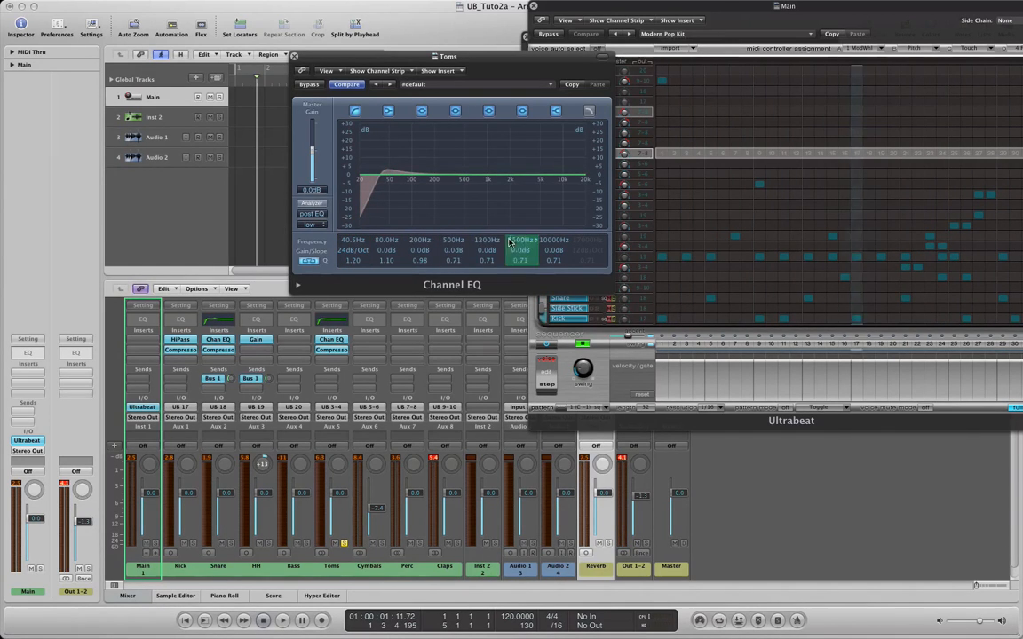
drag(483, 253, 484, 254)
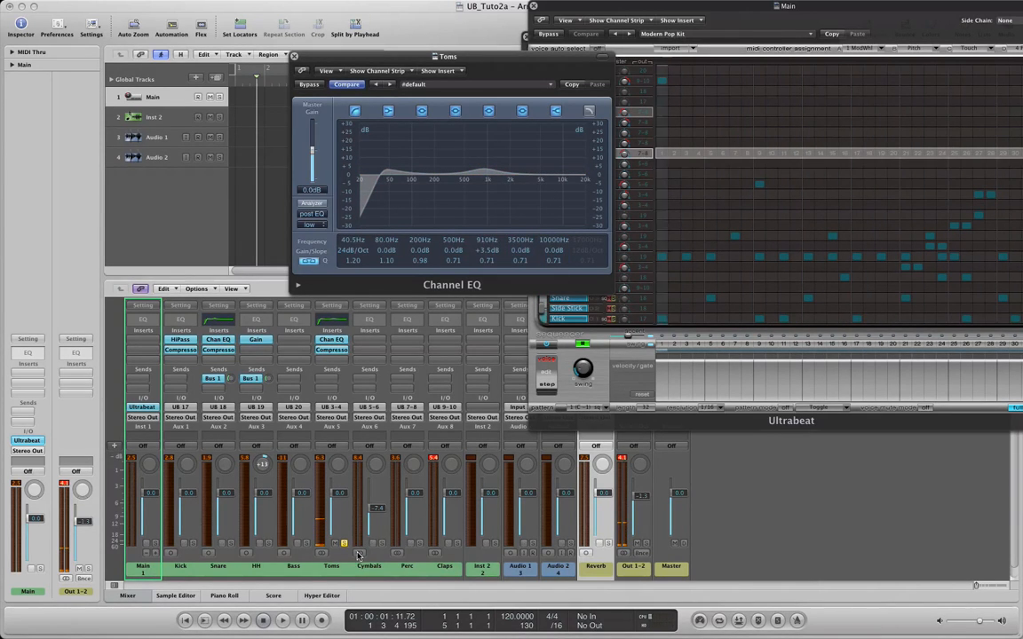
click(293, 56)
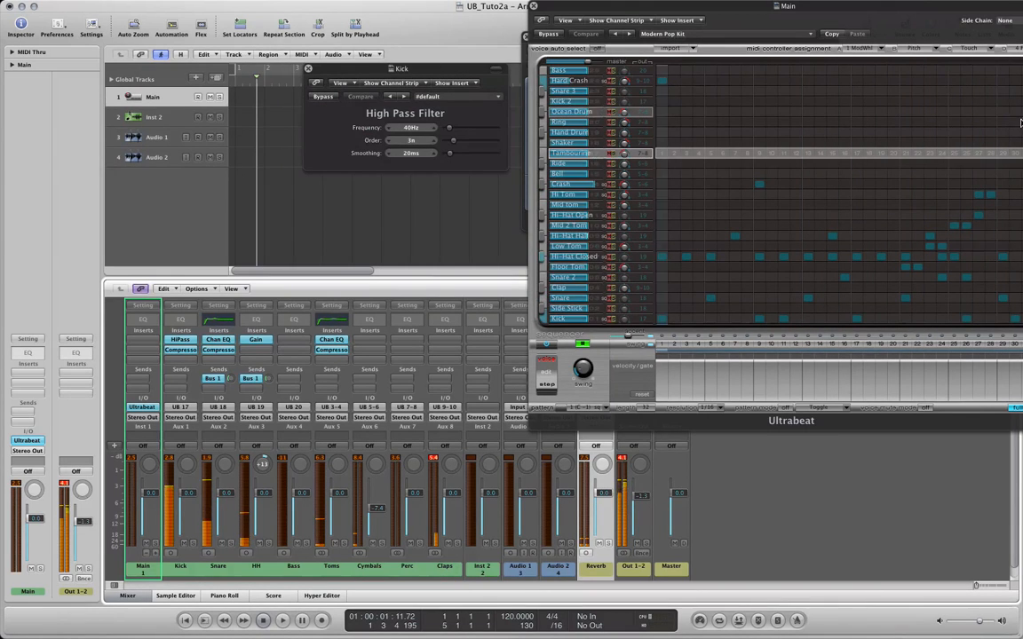
Stop the Ultrabeat pattern and close the Ultrabeat window to uncover the mixer.
drag(814, 9, 560, 10)
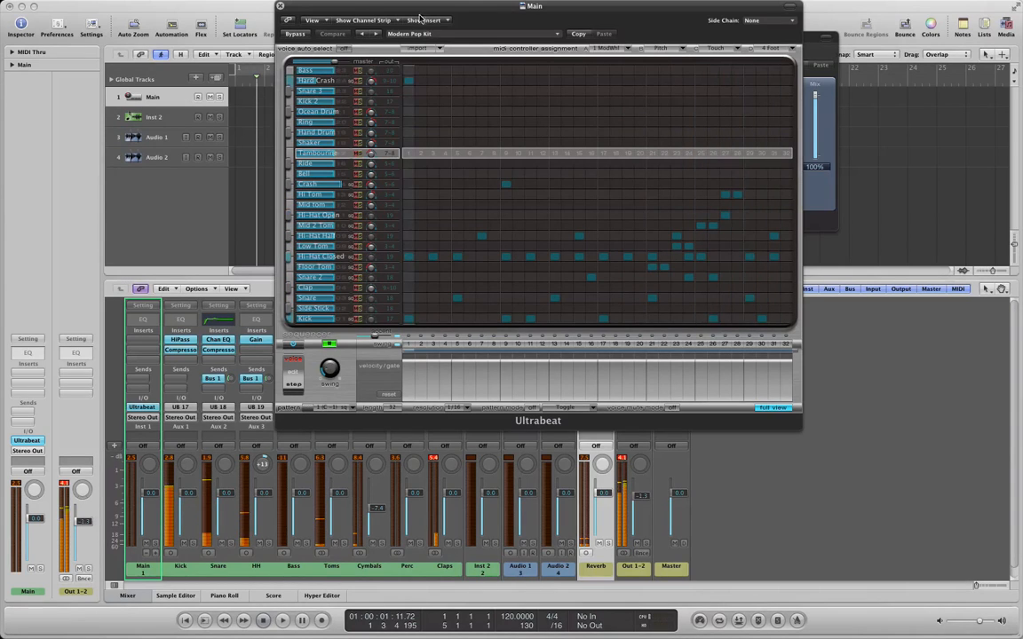
click(280, 6)
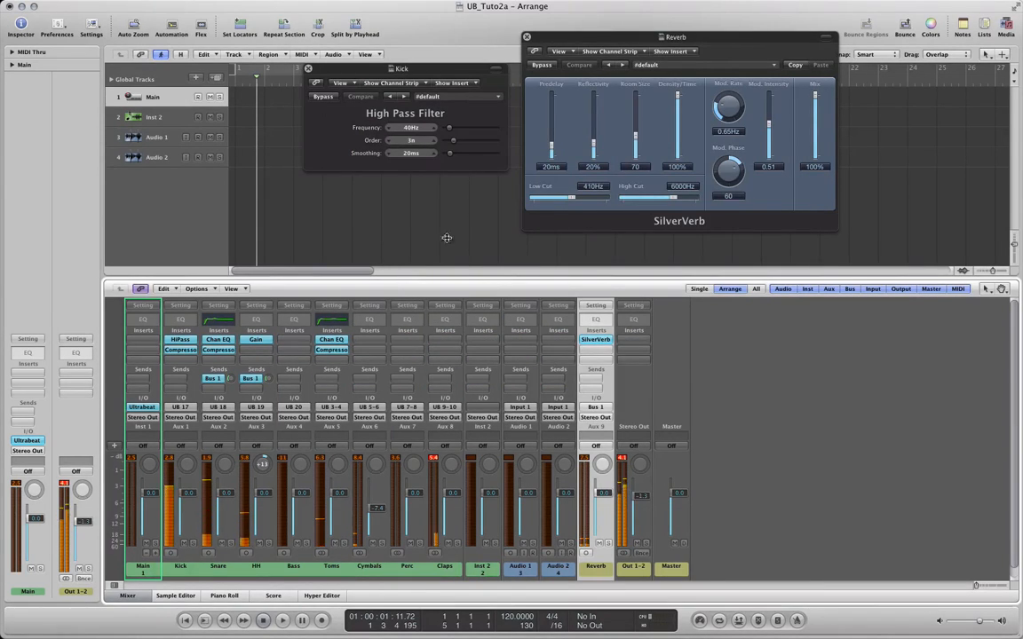
click(28, 440)
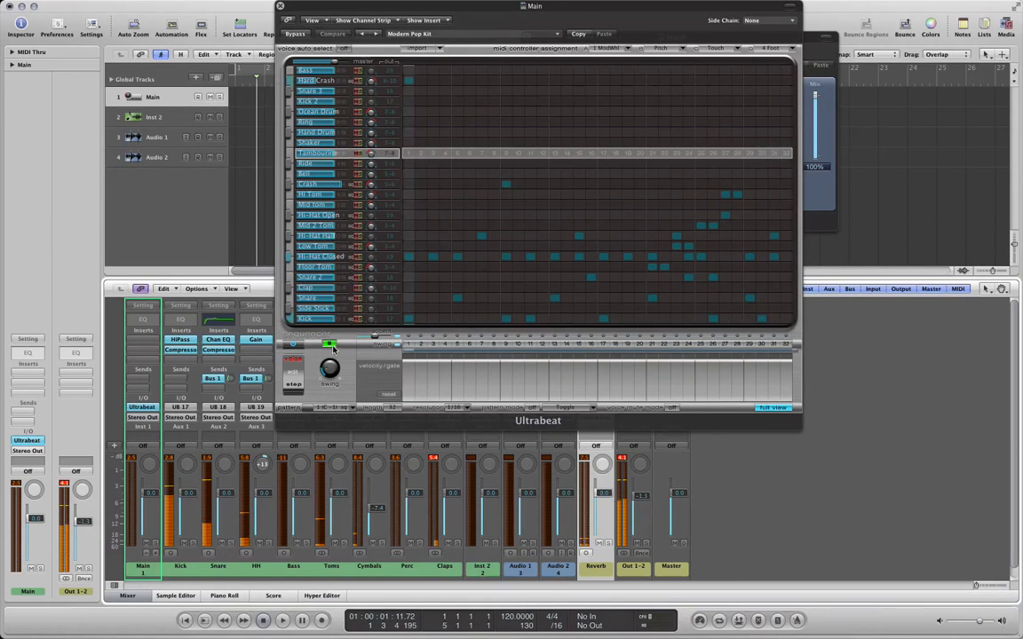
click(281, 7)
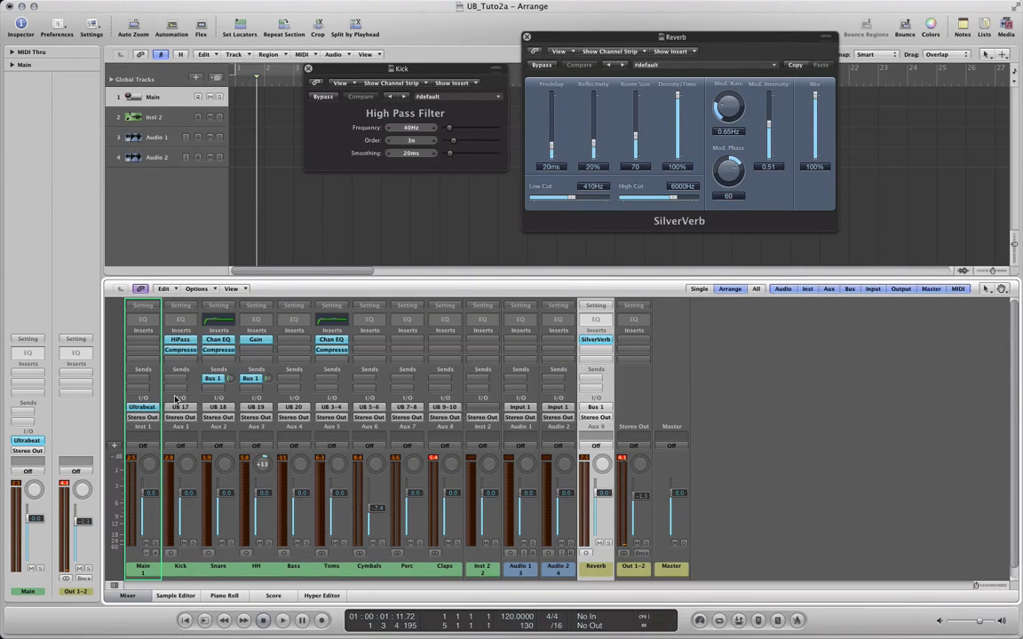
Select the channel strips from Main to Claps together and route their outputs to Bus 2.
drag(140, 402, 451, 404)
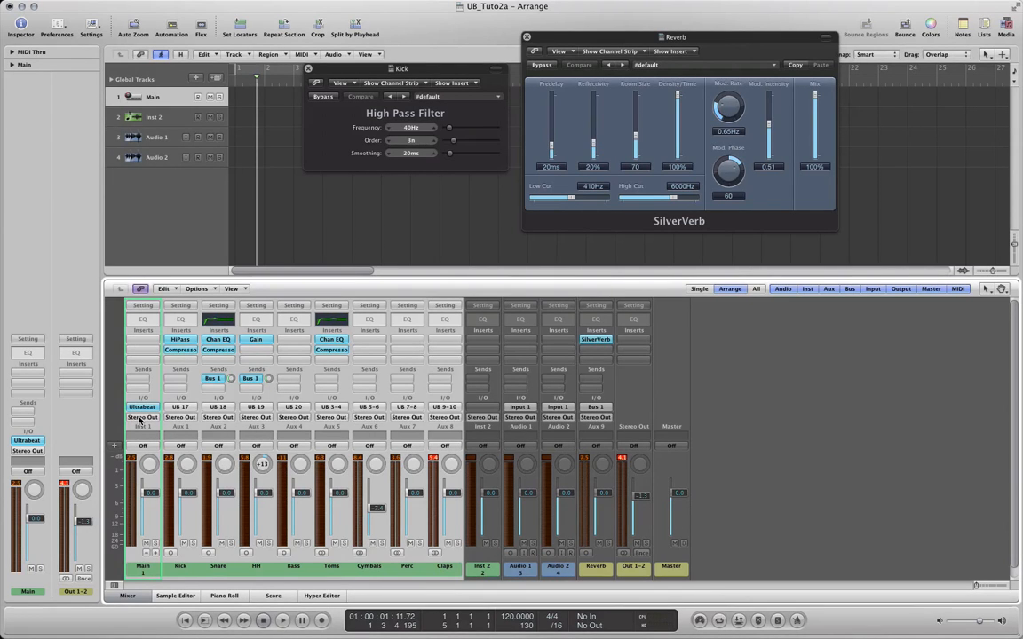
click(139, 418)
mouse_move(151, 459)
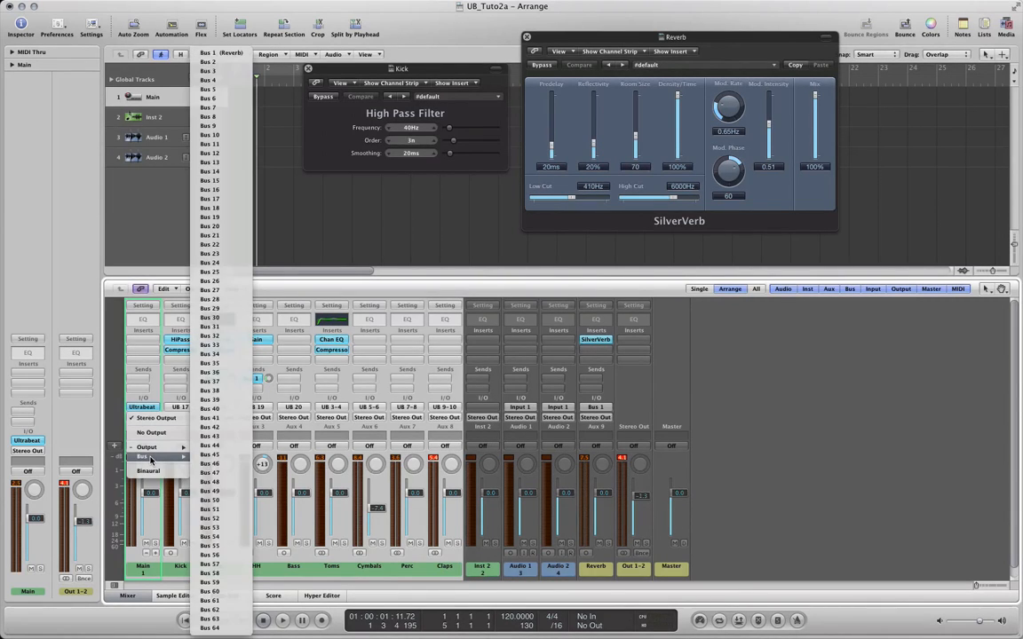
click(214, 63)
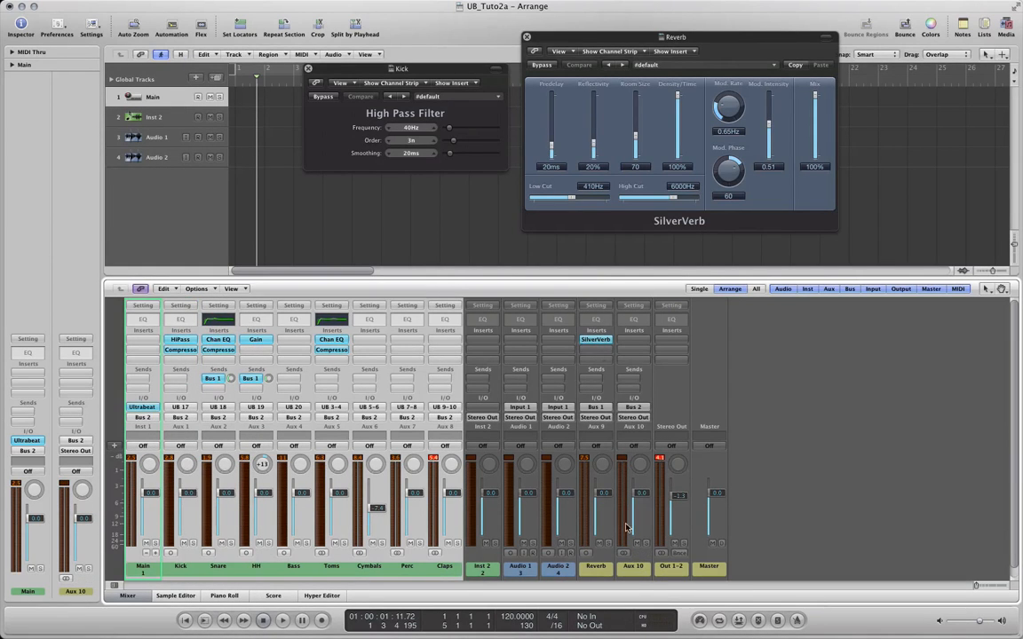
Rename the new Bus 2 aux channel as Drums.
click(629, 567)
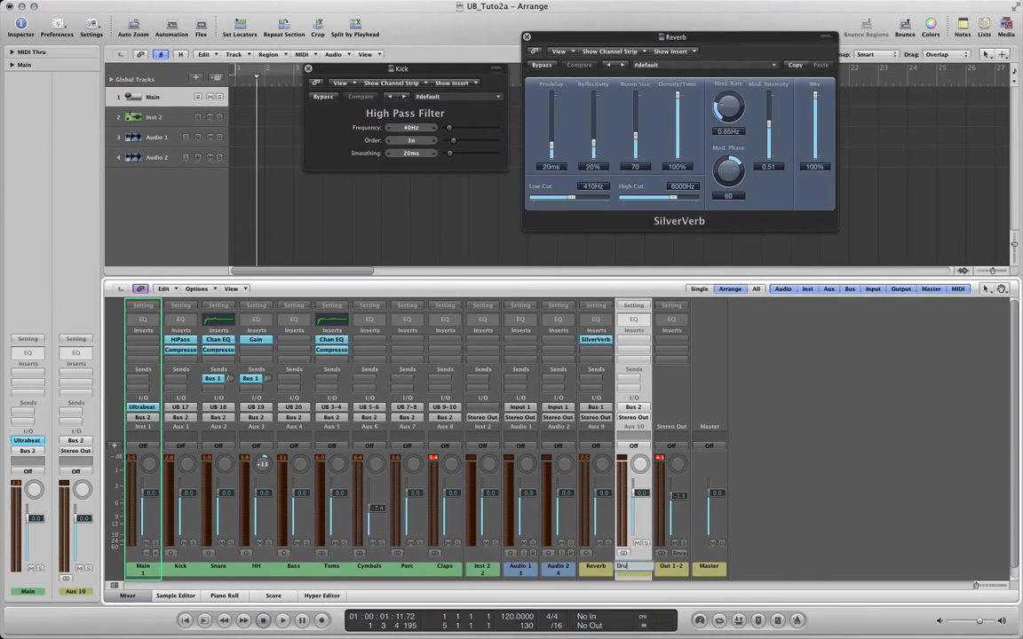
text(Drums)
key(Return)
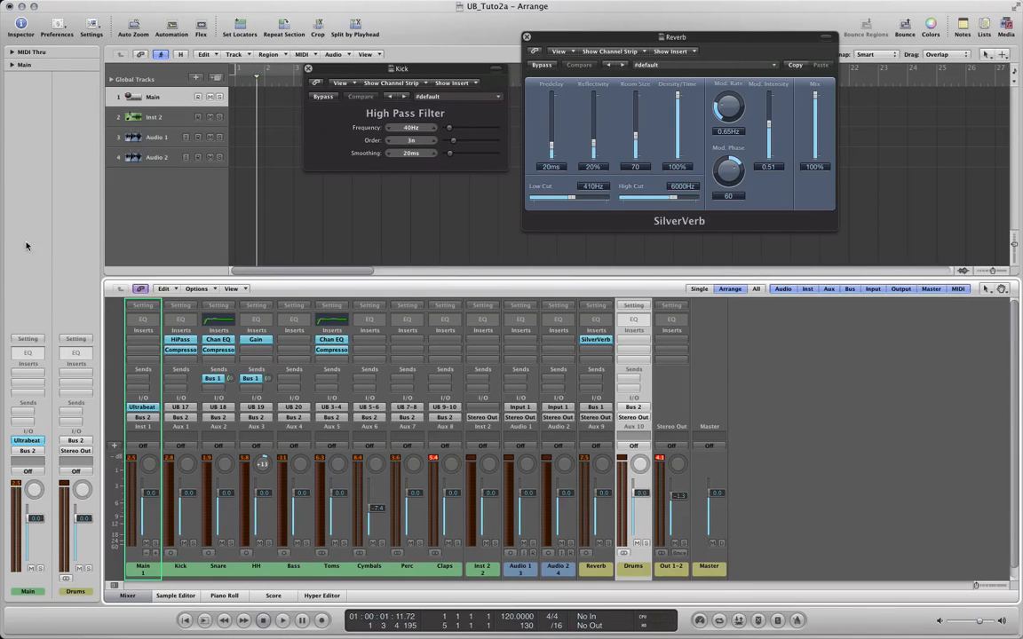
Reopen Ultrabeat from the Main channel, start its pattern and move its window aside to uncover the mixer.
click(25, 441)
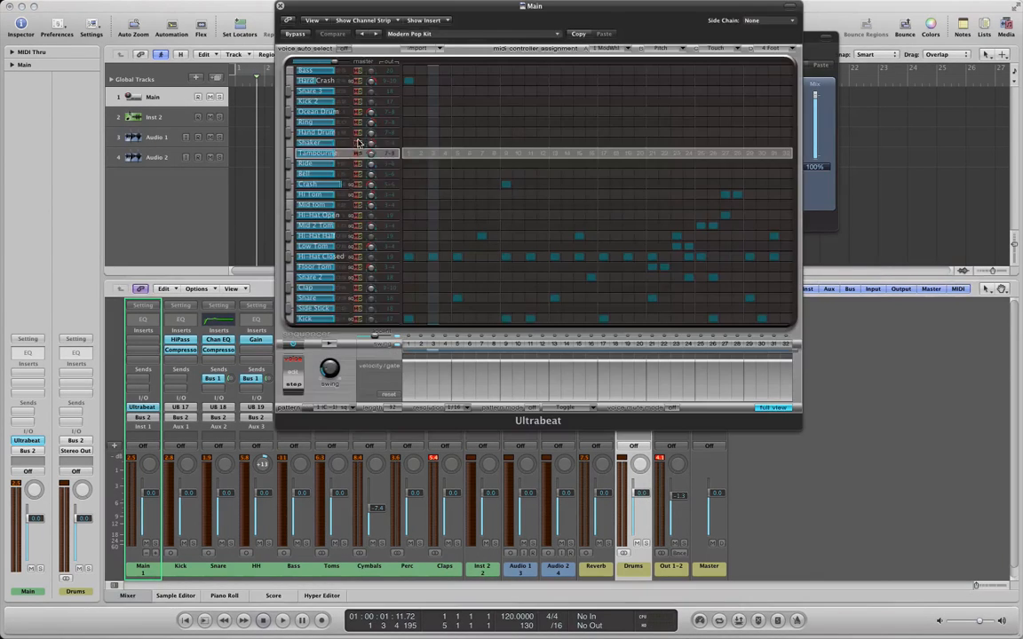
click(329, 345)
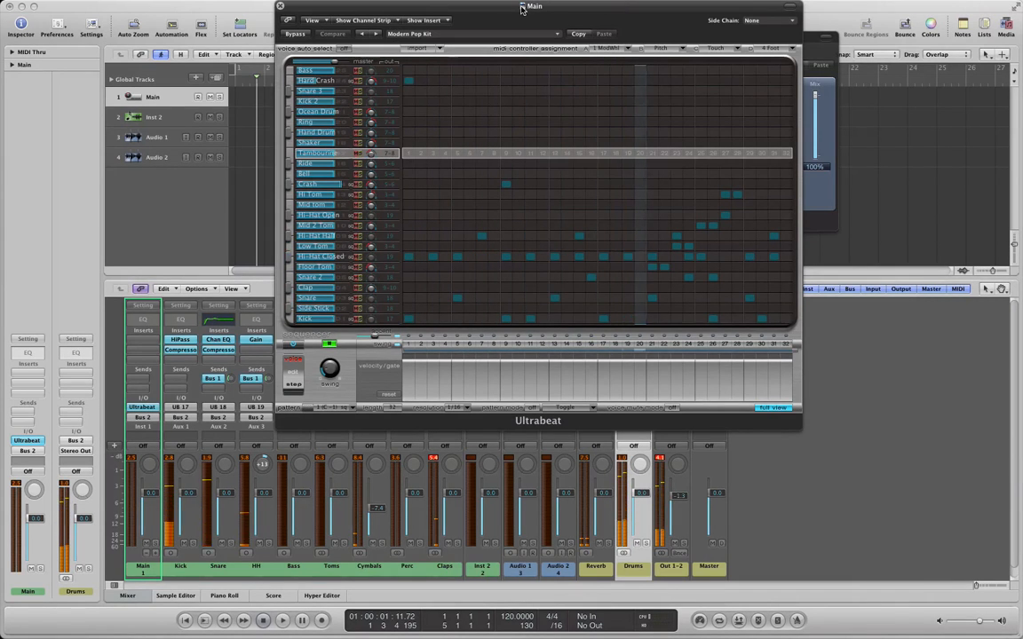
drag(534, 5, 1006, 6)
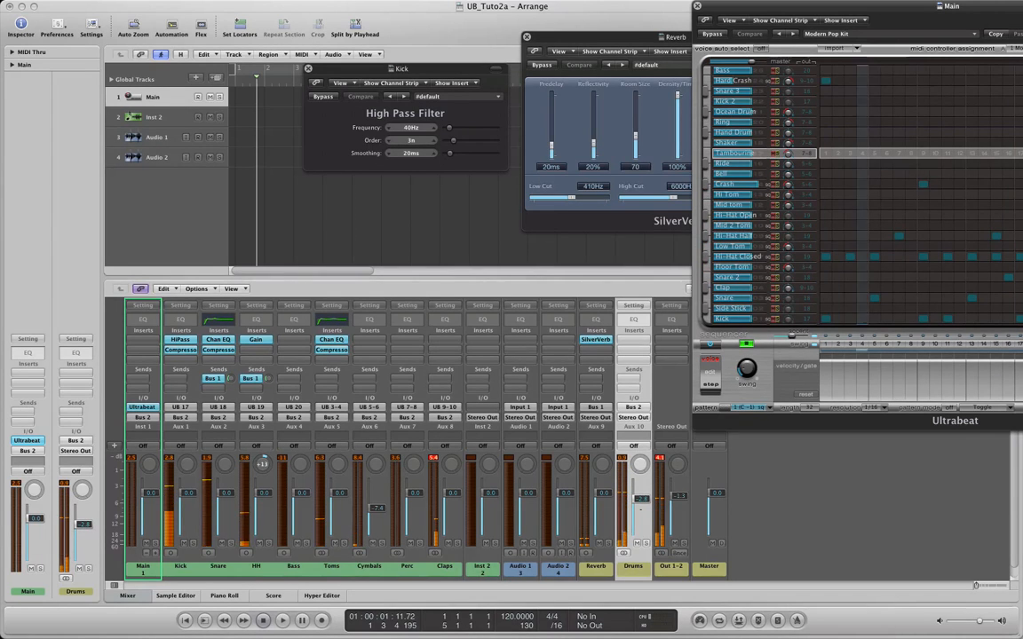
Lower the Cymbals fader to -9.4 and send the Cymbals channel to Bus 1 (Reverb) with a raised send level.
click(427, 491)
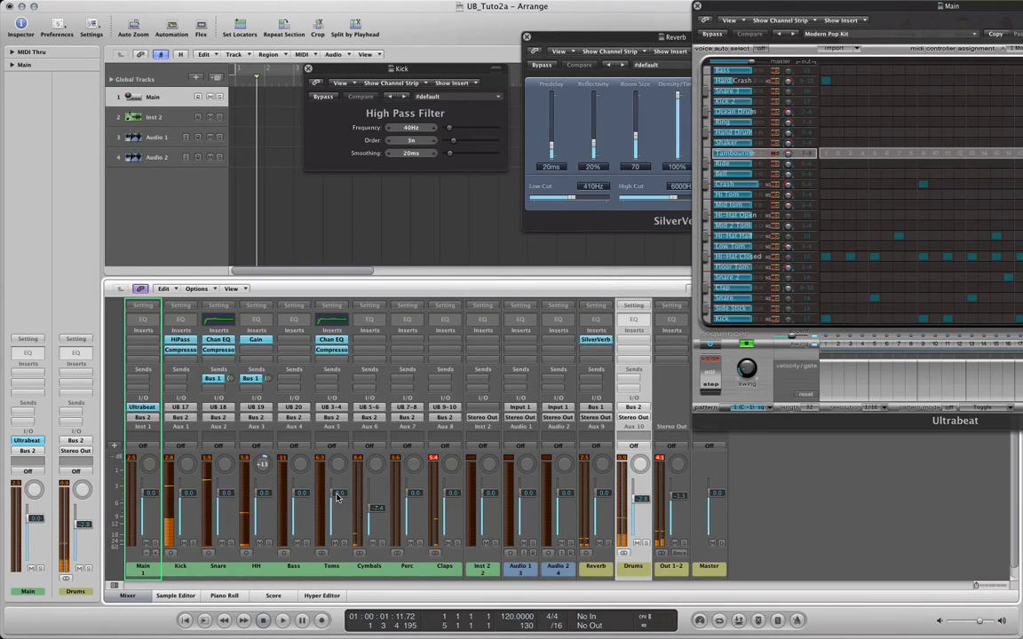
drag(376, 509, 379, 510)
click(363, 381)
mouse_move(364, 390)
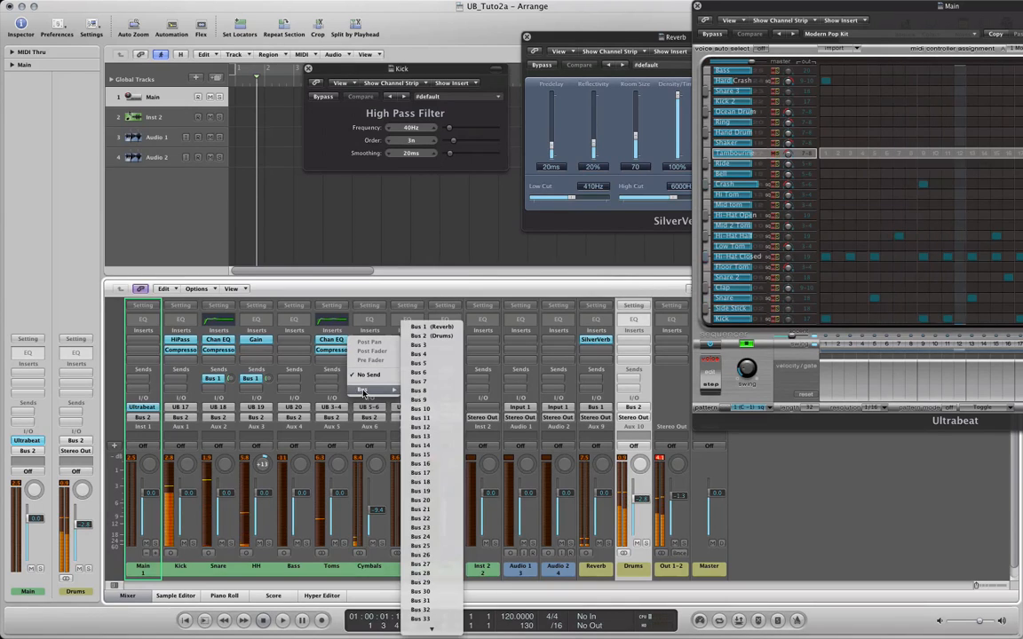
click(449, 327)
drag(381, 378, 381, 361)
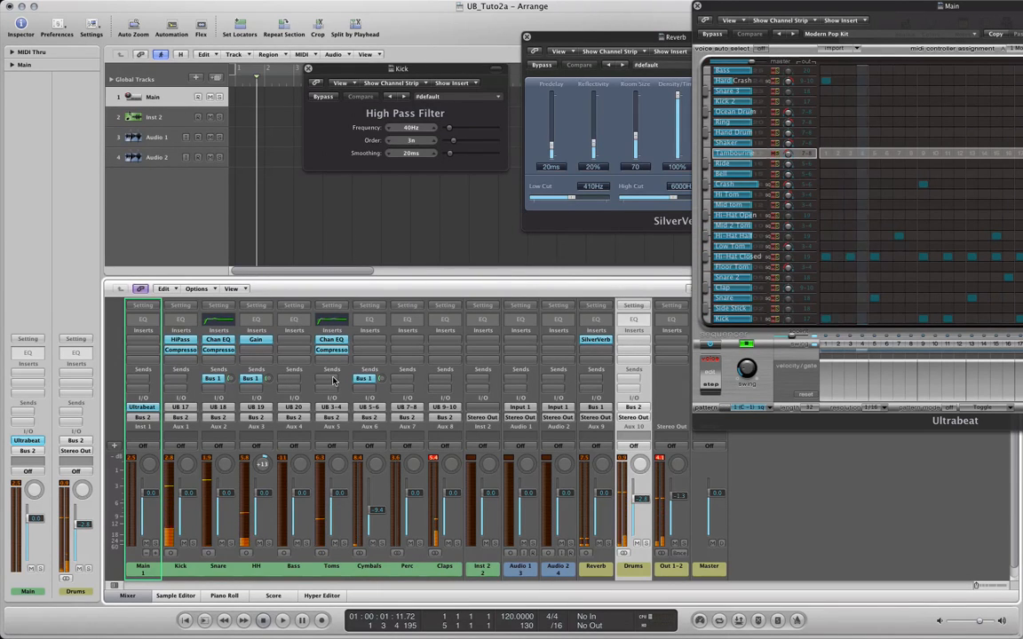
Send the Toms channel to Bus 1 (Reverb), raise its send level and stop the Ultrabeat pattern.
click(333, 379)
mouse_move(330, 390)
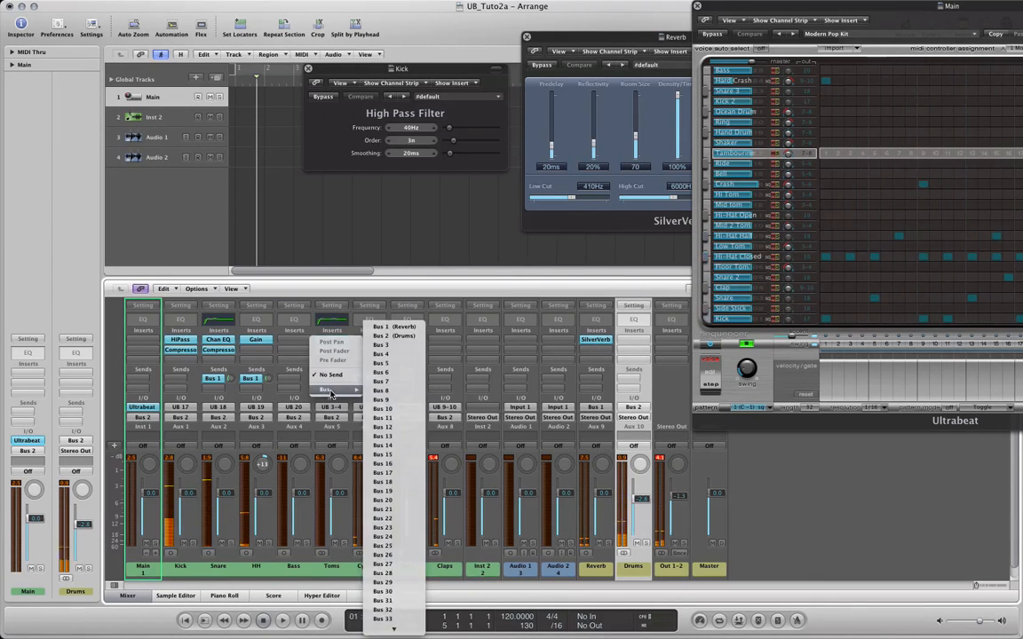
click(388, 326)
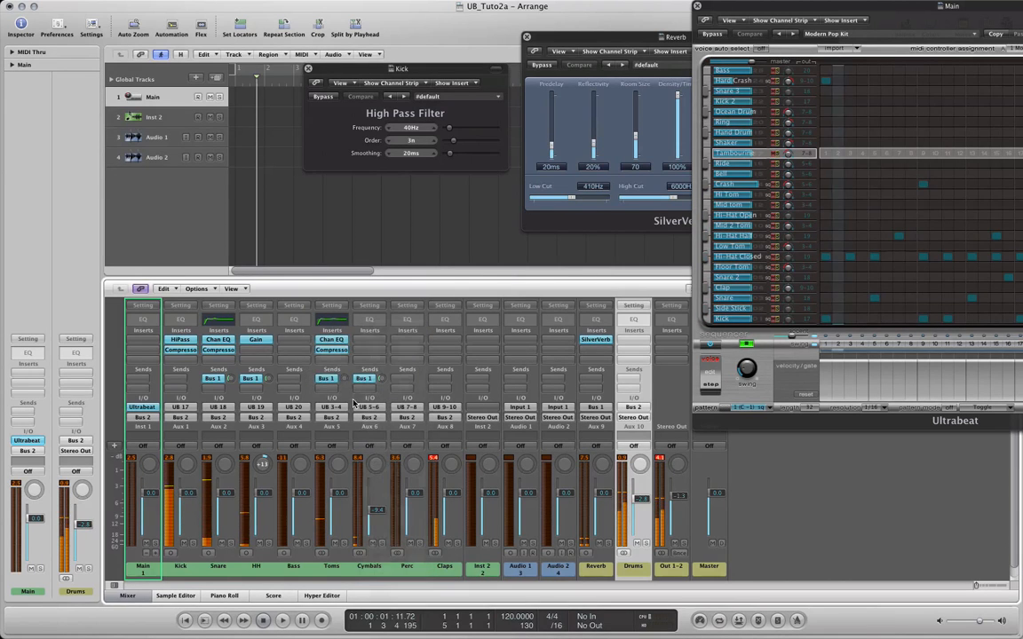
drag(351, 295, 352, 260)
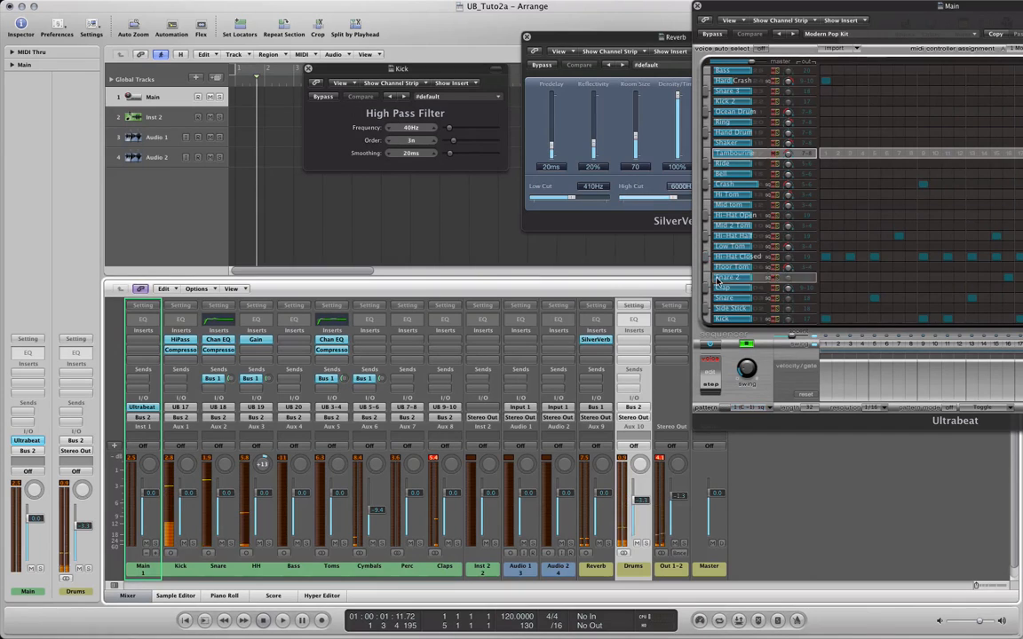
click(747, 344)
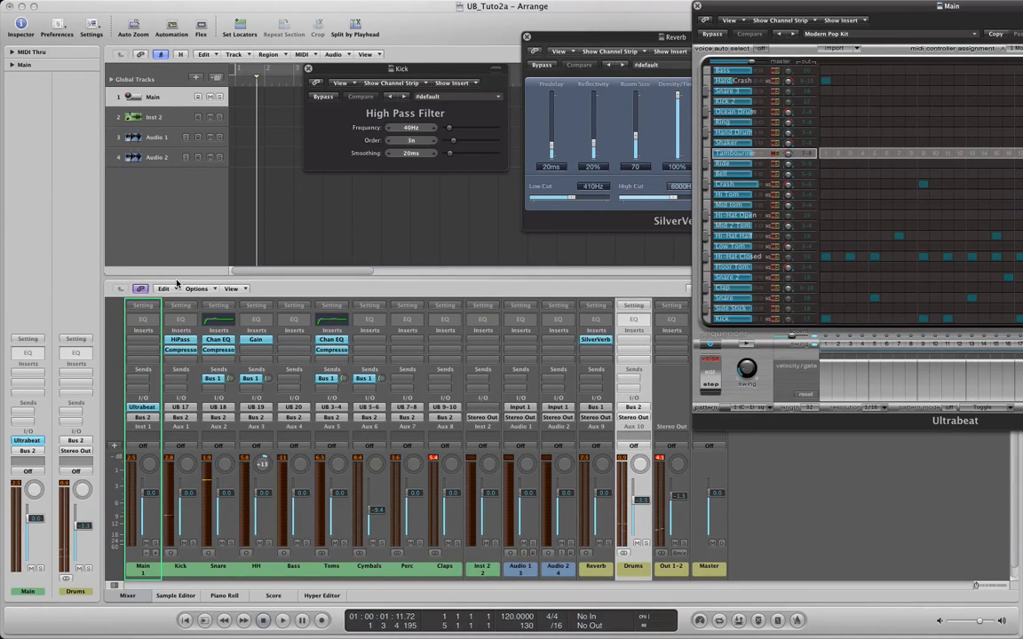
Review Ultrabeat's Stereo and Multi Output (8xStereo, 8xMono) variants for the Main channel and select the Main strip.
click(27, 440)
mouse_move(76, 582)
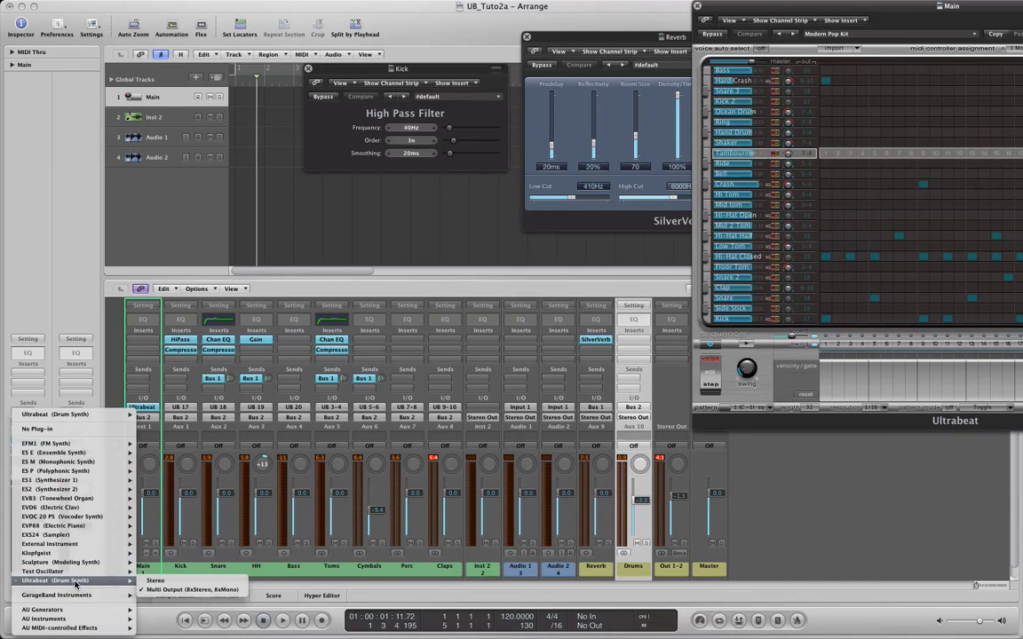
click(60, 247)
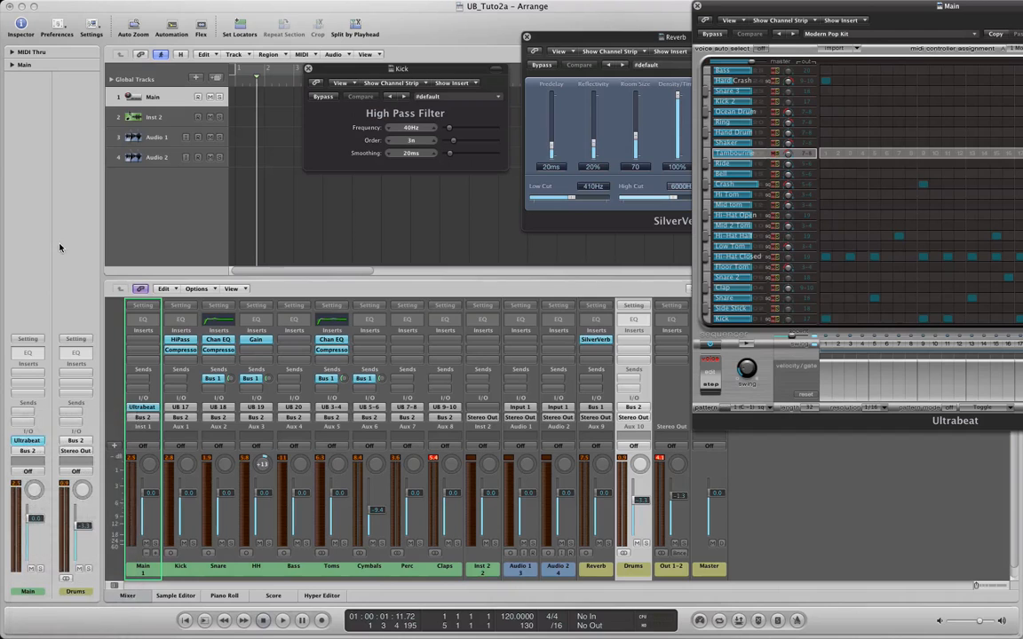
click(147, 571)
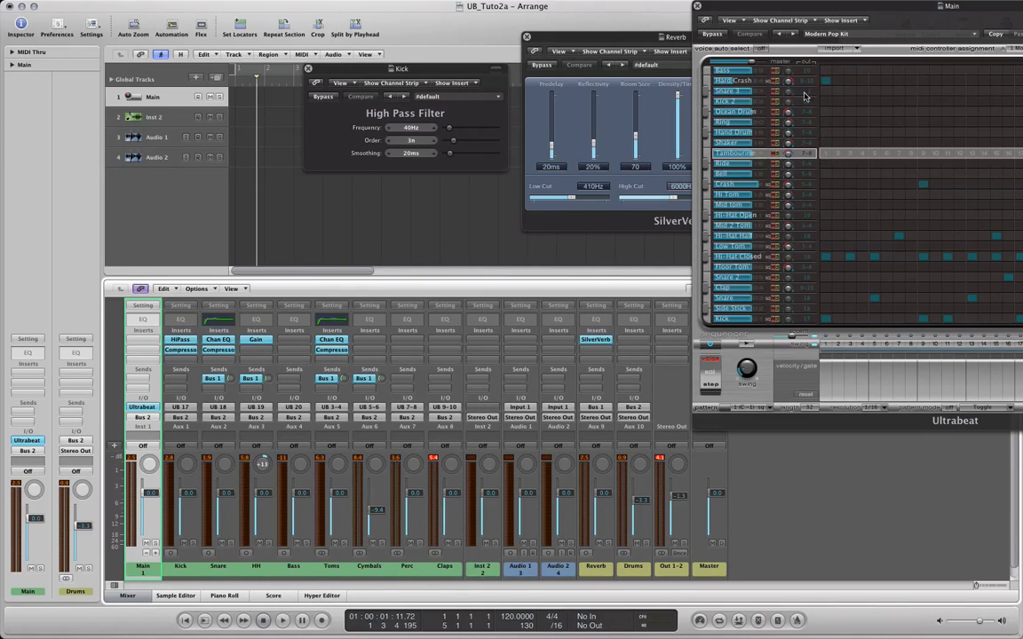
Close the Kick's High Pass Filter window and move the Ultrabeat window clear of the Reverb and Drums channel strips.
drag(733, 14, 552, 14)
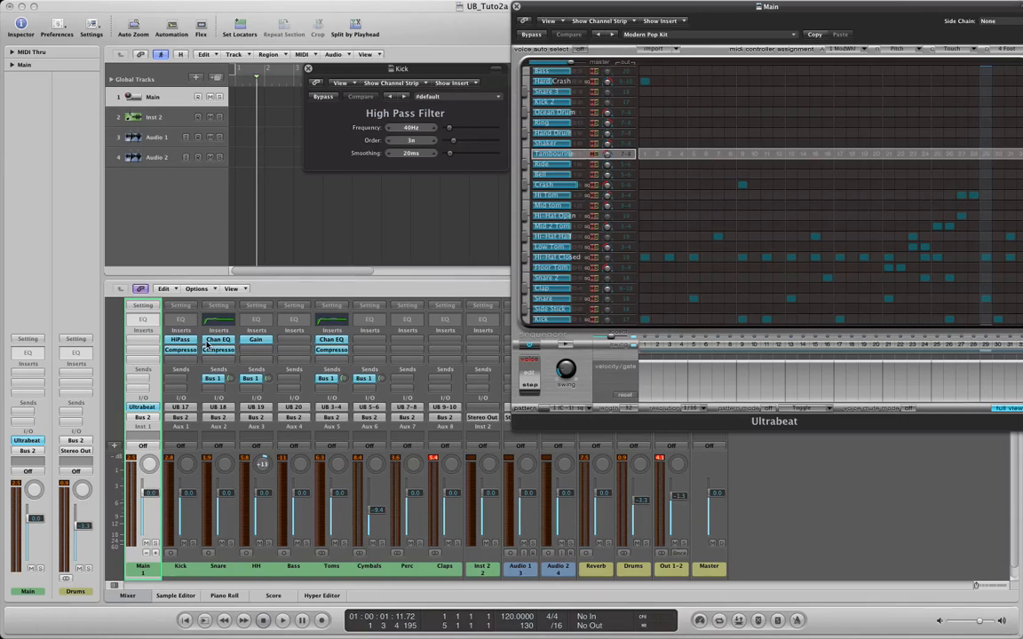
click(309, 70)
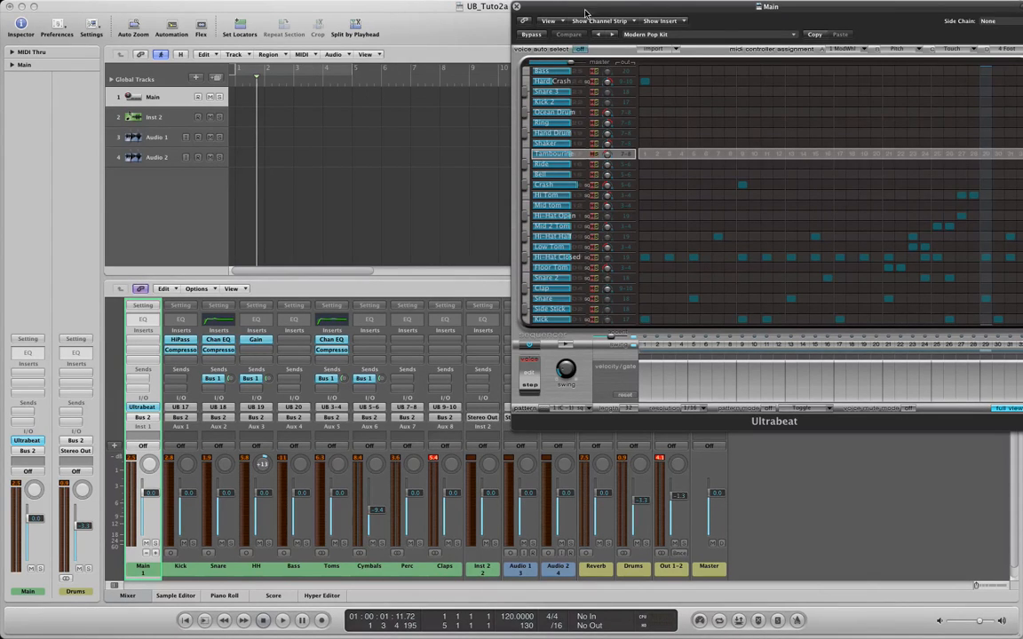
drag(585, 12, 734, 20)
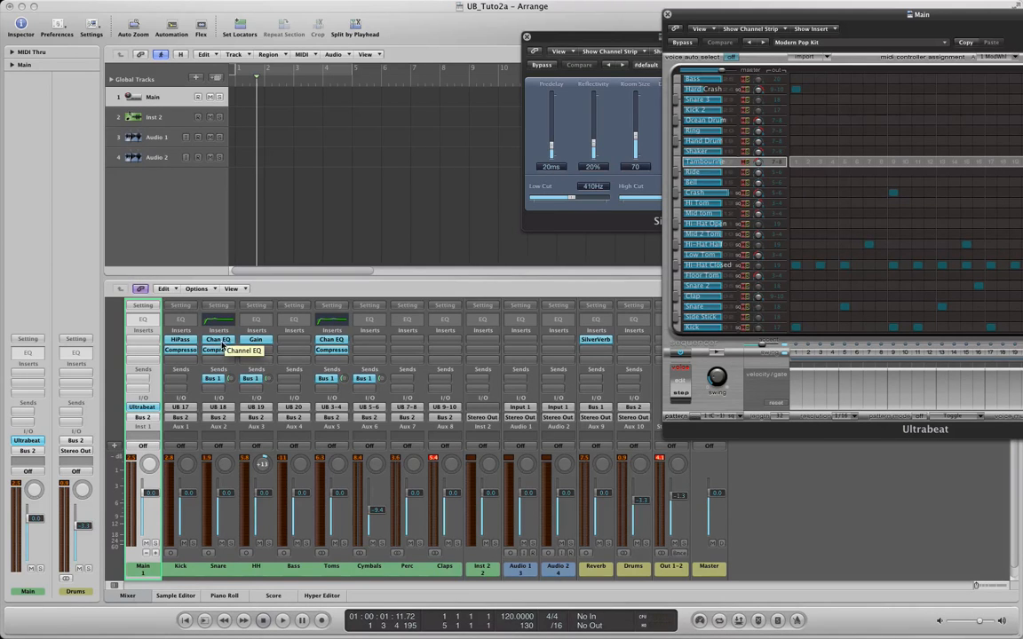
drag(693, 16, 804, 11)
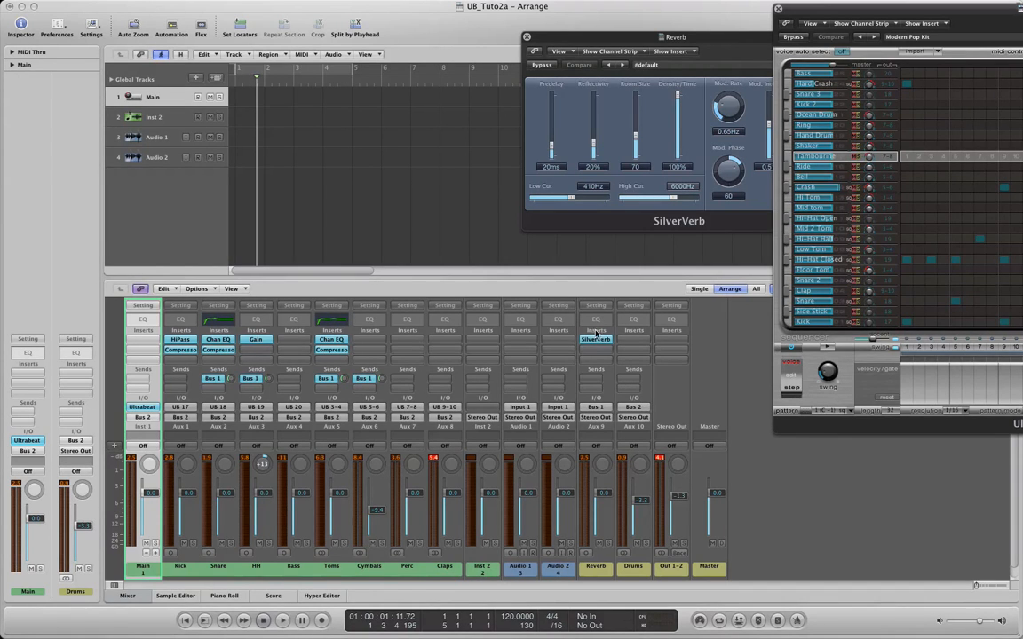
Insert a stereo single-band High Pass Filter on the Drums channel and place its window over the arrange area.
click(625, 343)
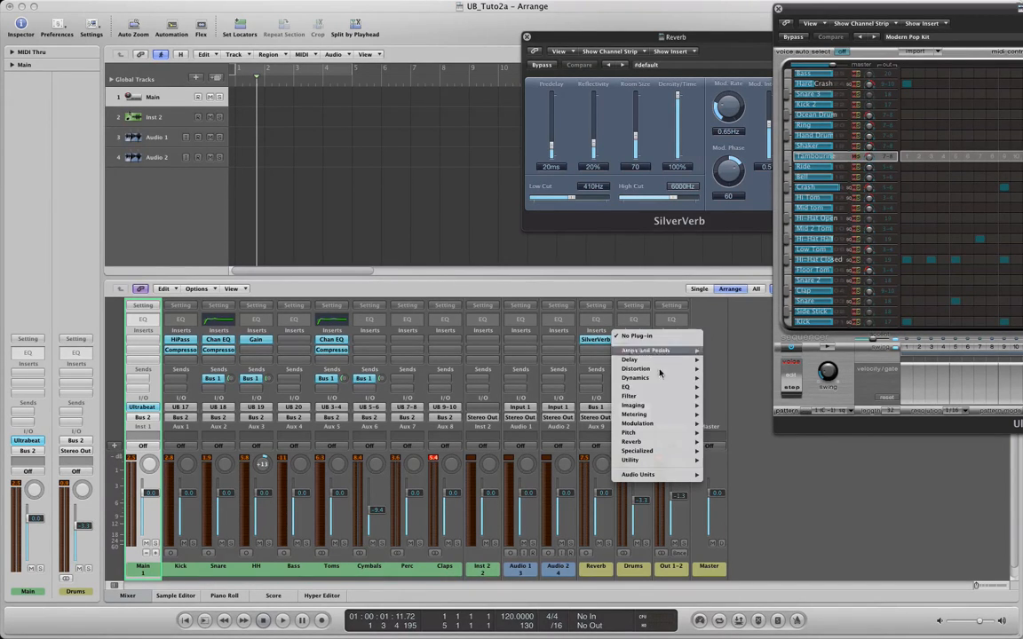
mouse_move(644, 388)
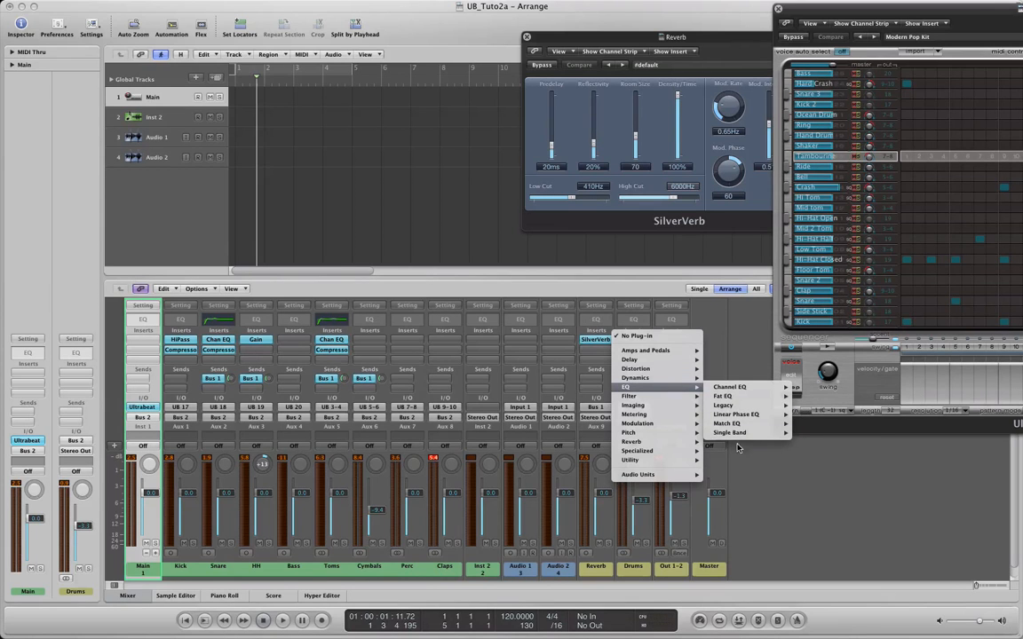
mouse_move(730, 432)
mouse_move(835, 436)
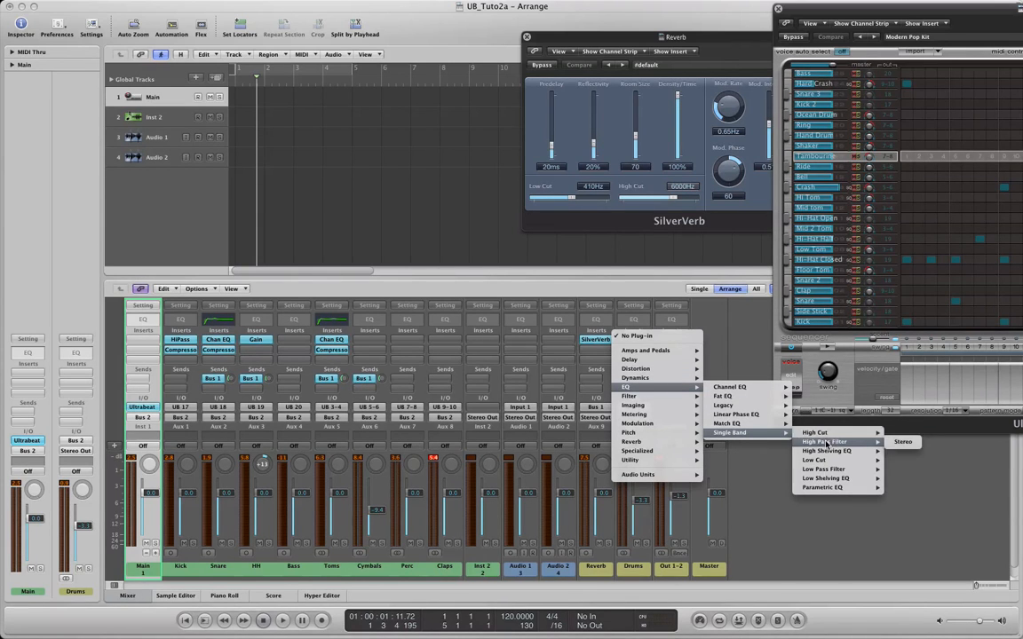
click(902, 442)
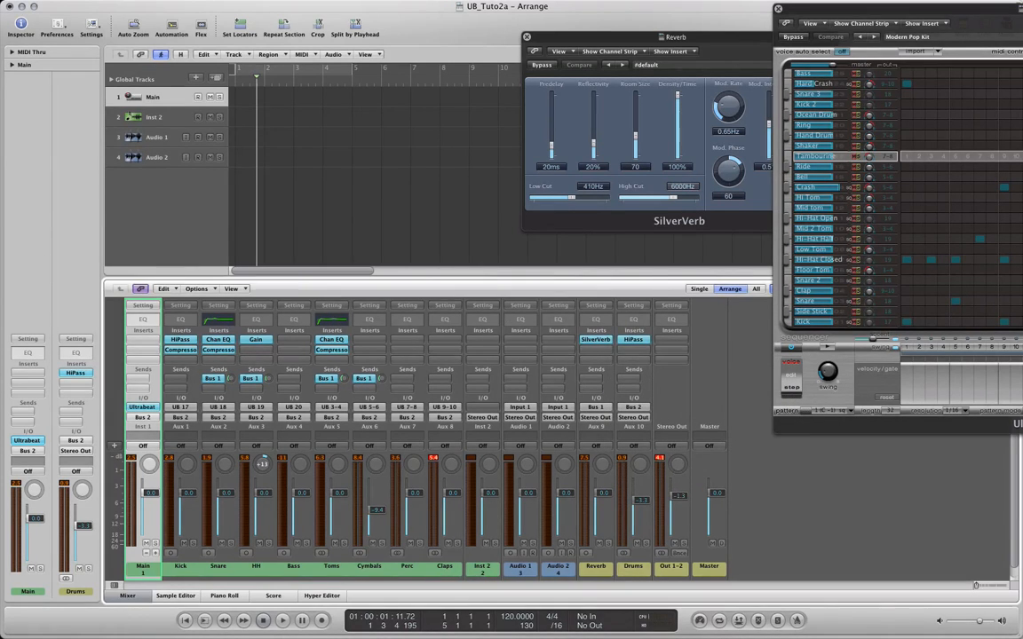
drag(2, 111, 375, 57)
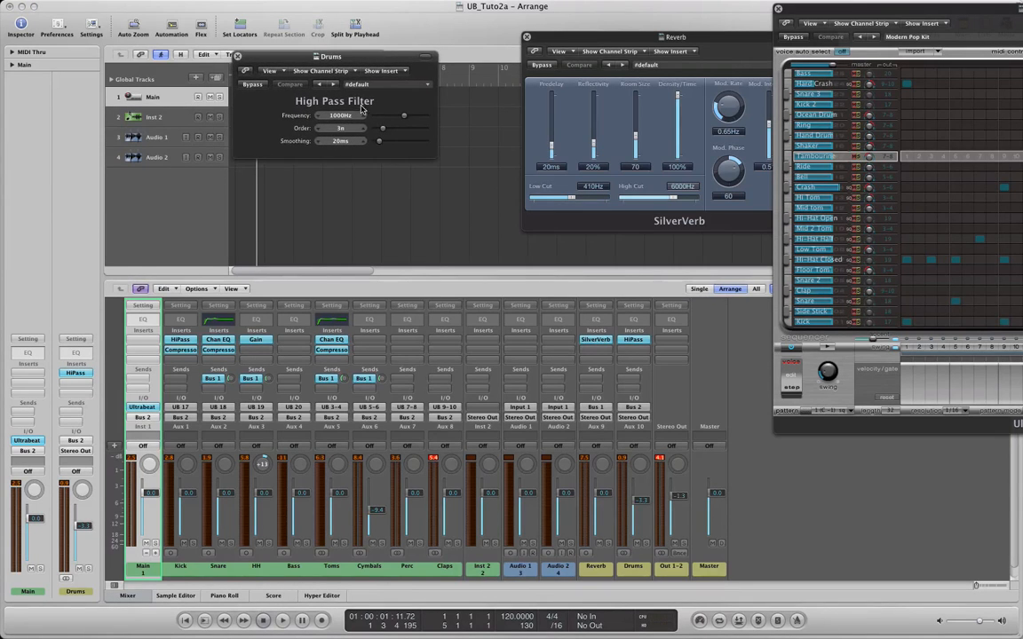
Set the Drums channel's High Pass Filter frequency to 40 Hz.
drag(404, 117, 395, 118)
drag(396, 117, 396, 116)
double_click(351, 116)
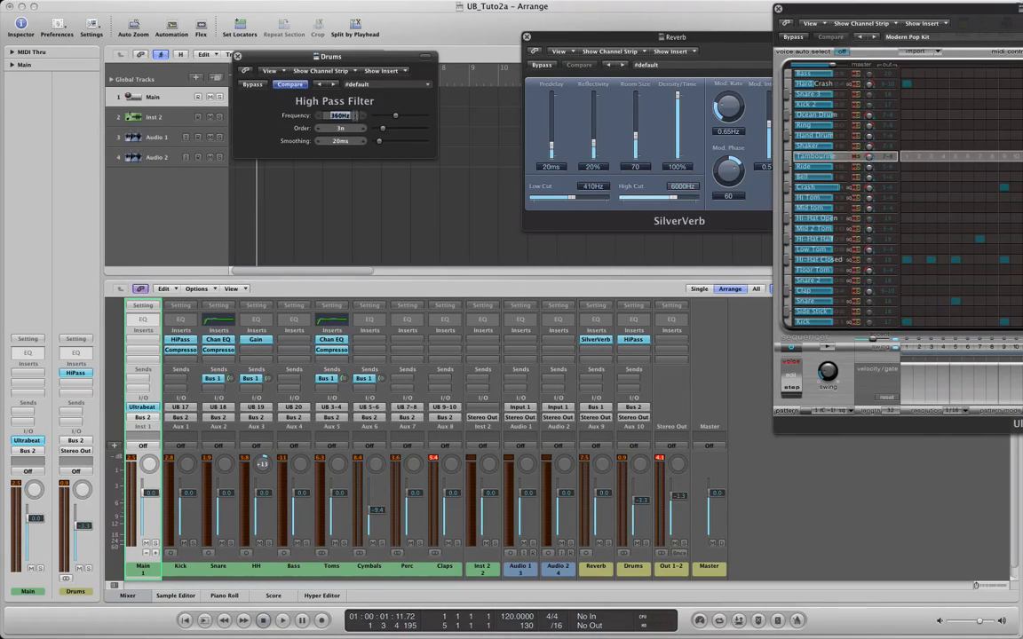
text(40)
key(Return)
Bring the whole Ultrabeat window back into view and play its pattern to hear the filtered drum bus.
drag(964, 22, 416, 14)
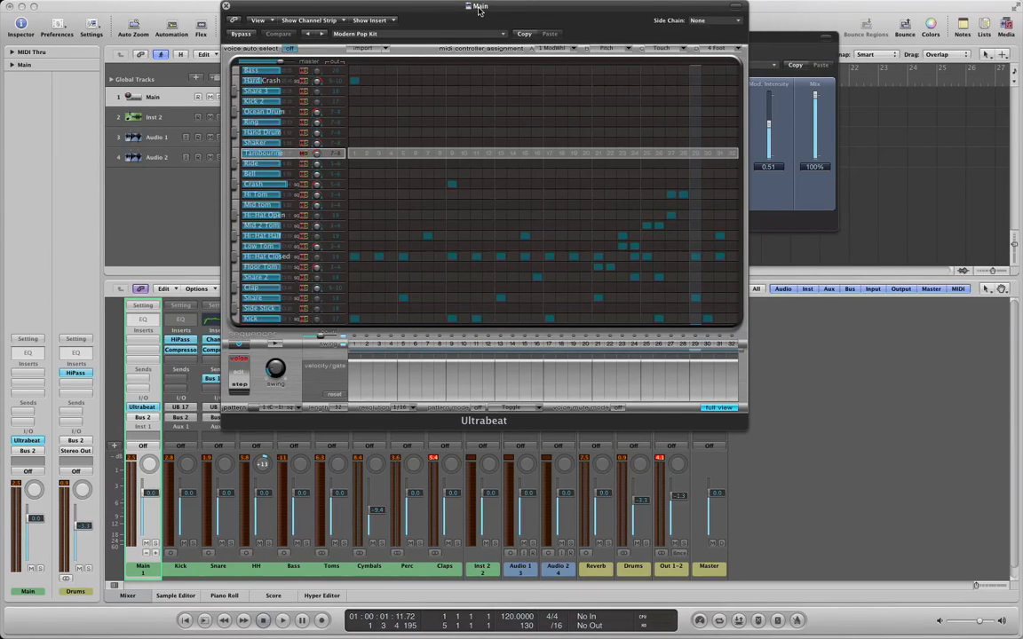
click(275, 346)
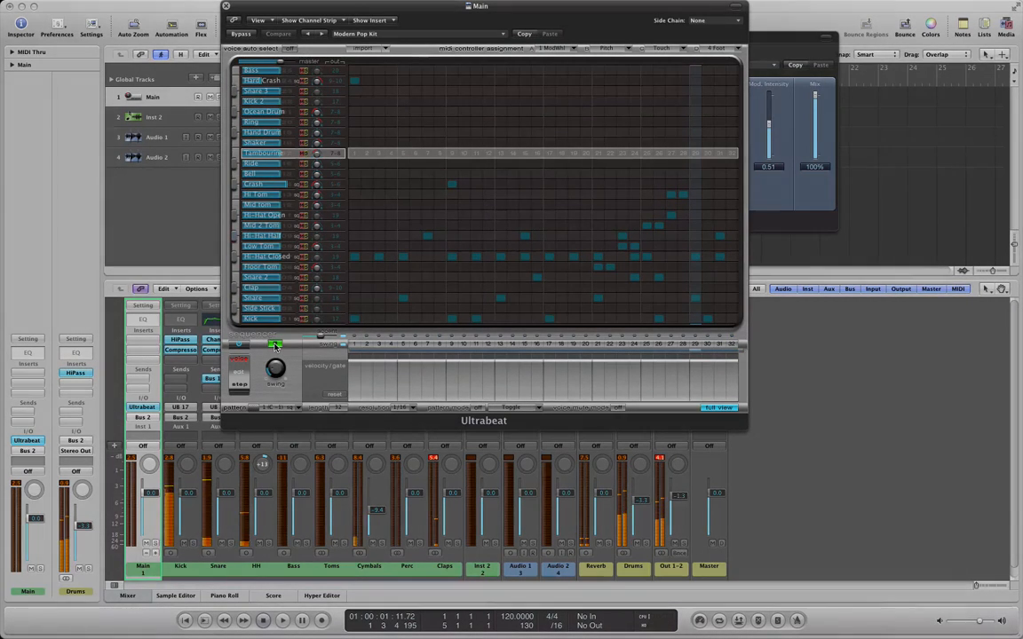